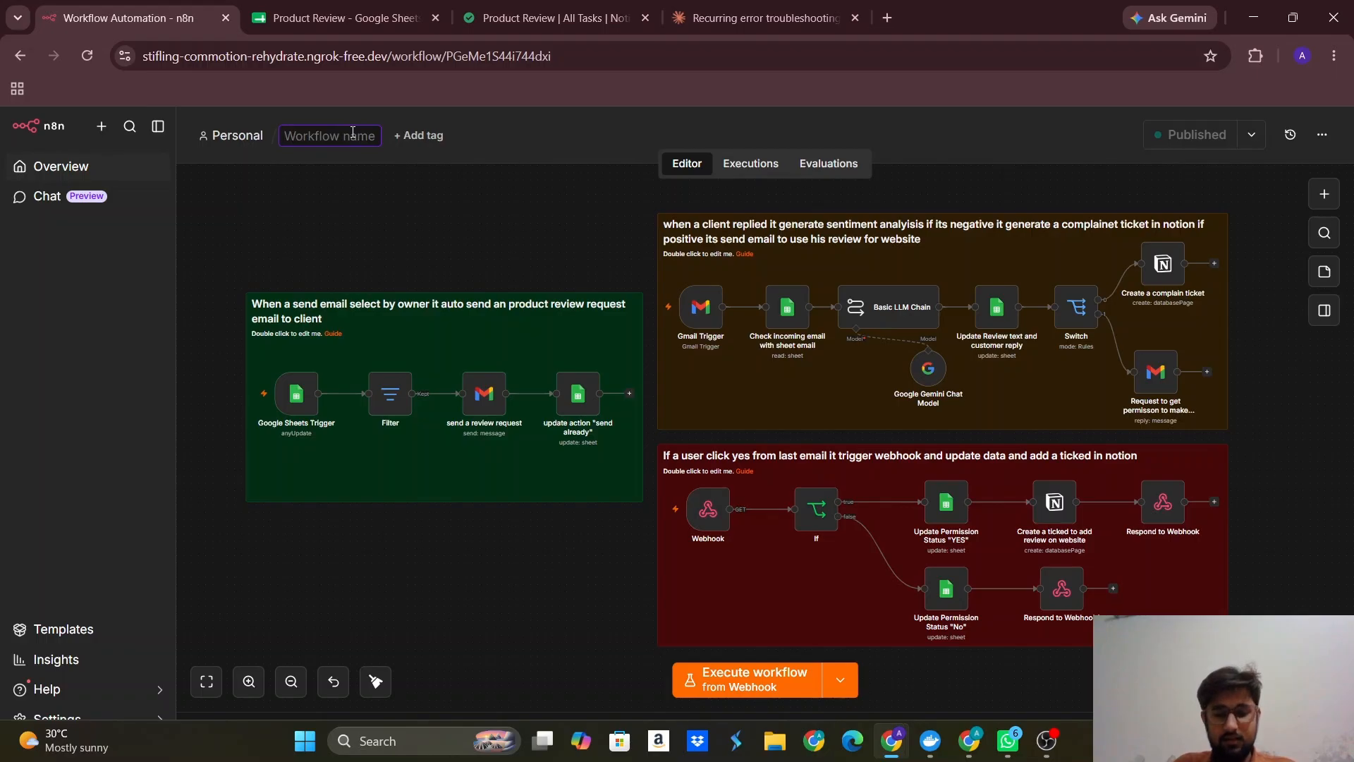
Rename the workflow as Product Review
text(Product)
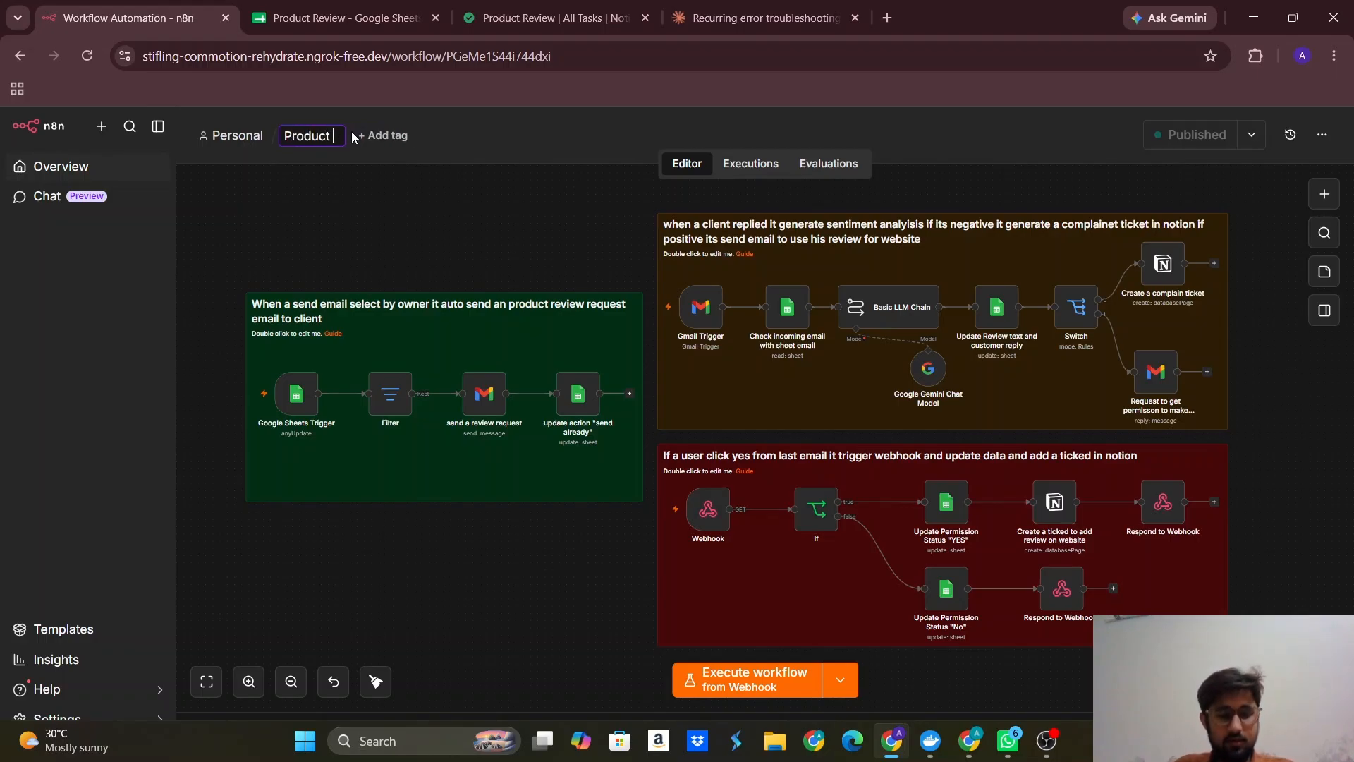
text( Review)
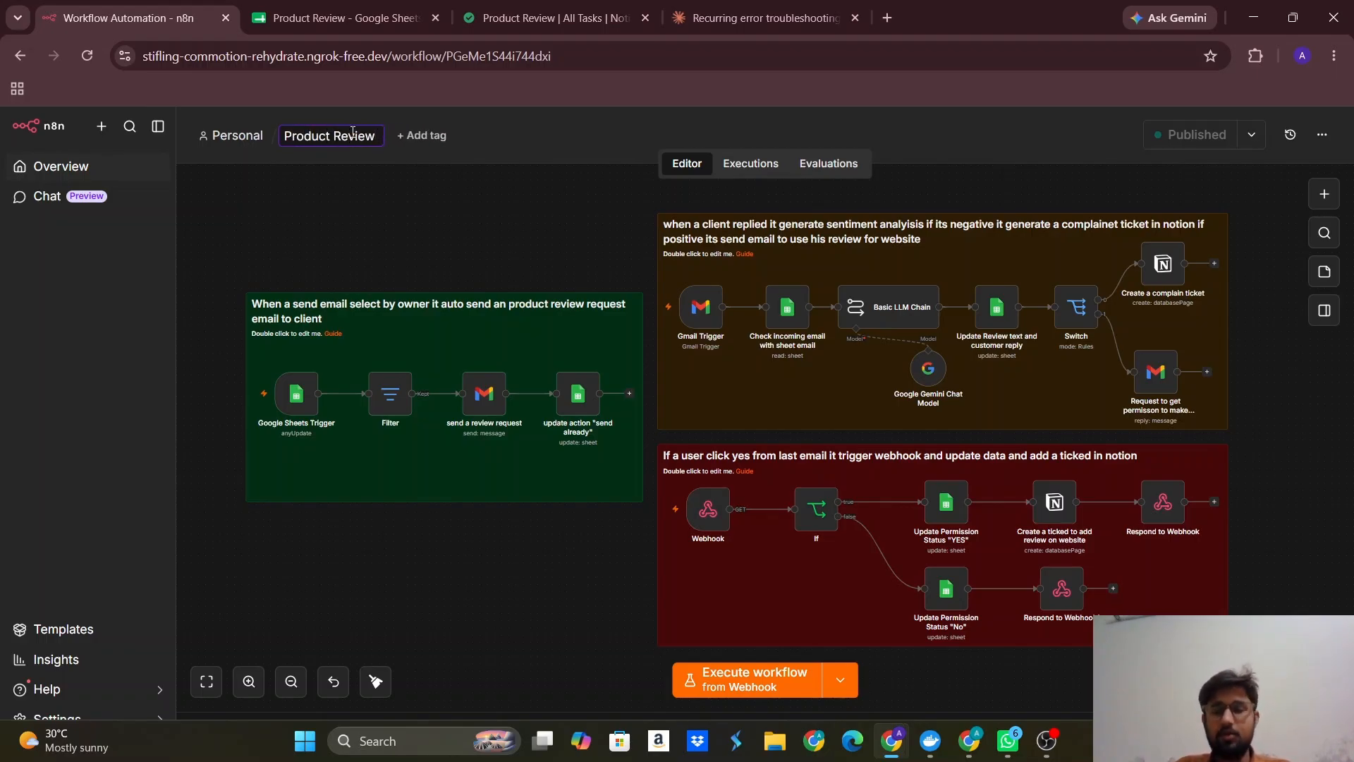
key(Return)
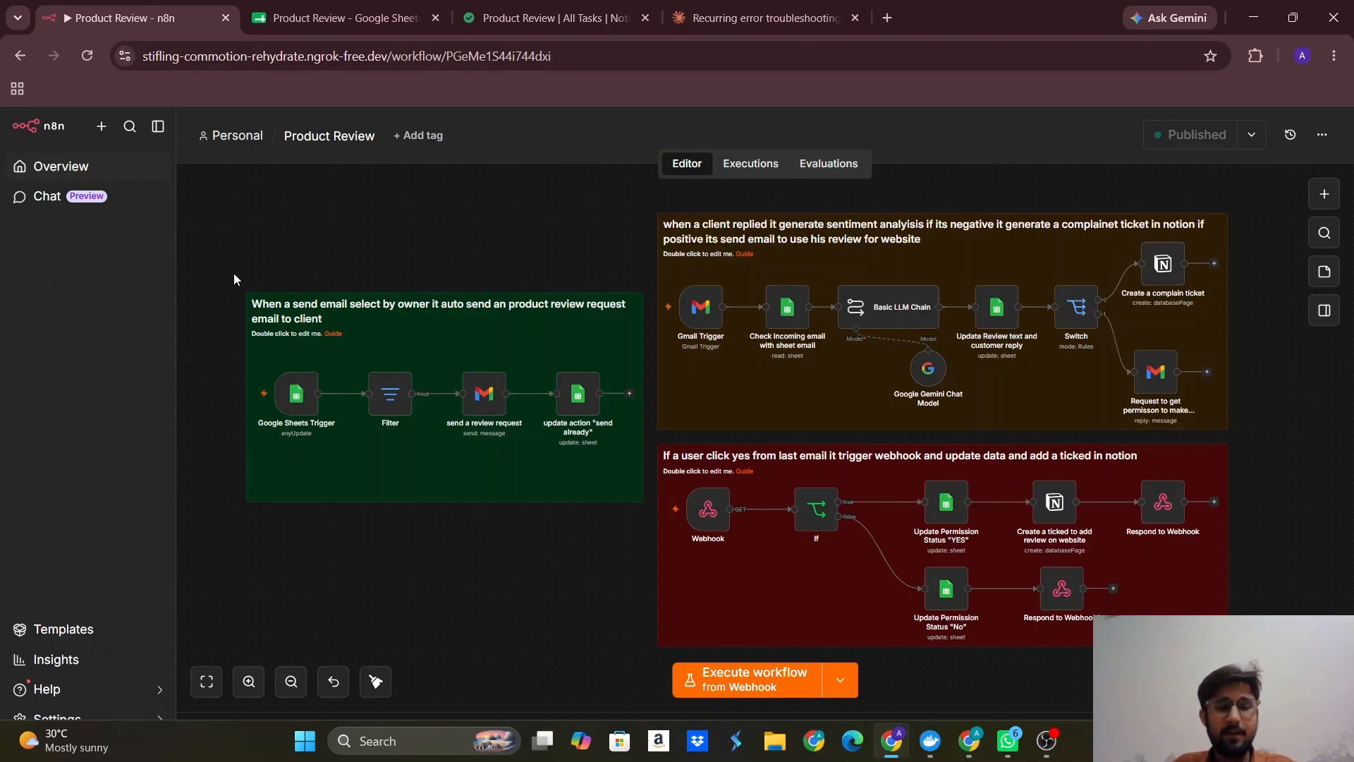
Switch to the Product Review spreadsheet and examine the Action choices for the first customer, comparing them with the review request branch of the workflow
drag(230, 273, 254, 234)
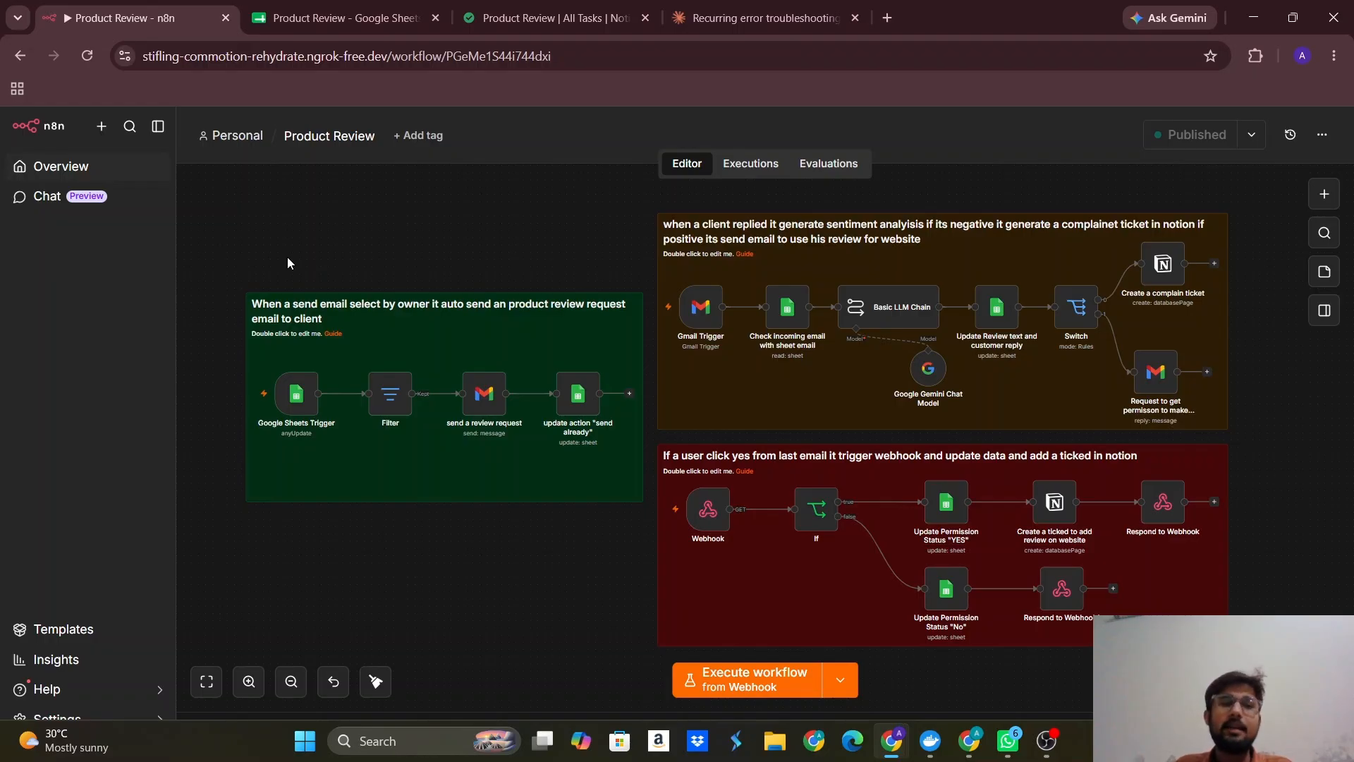
click(317, 16)
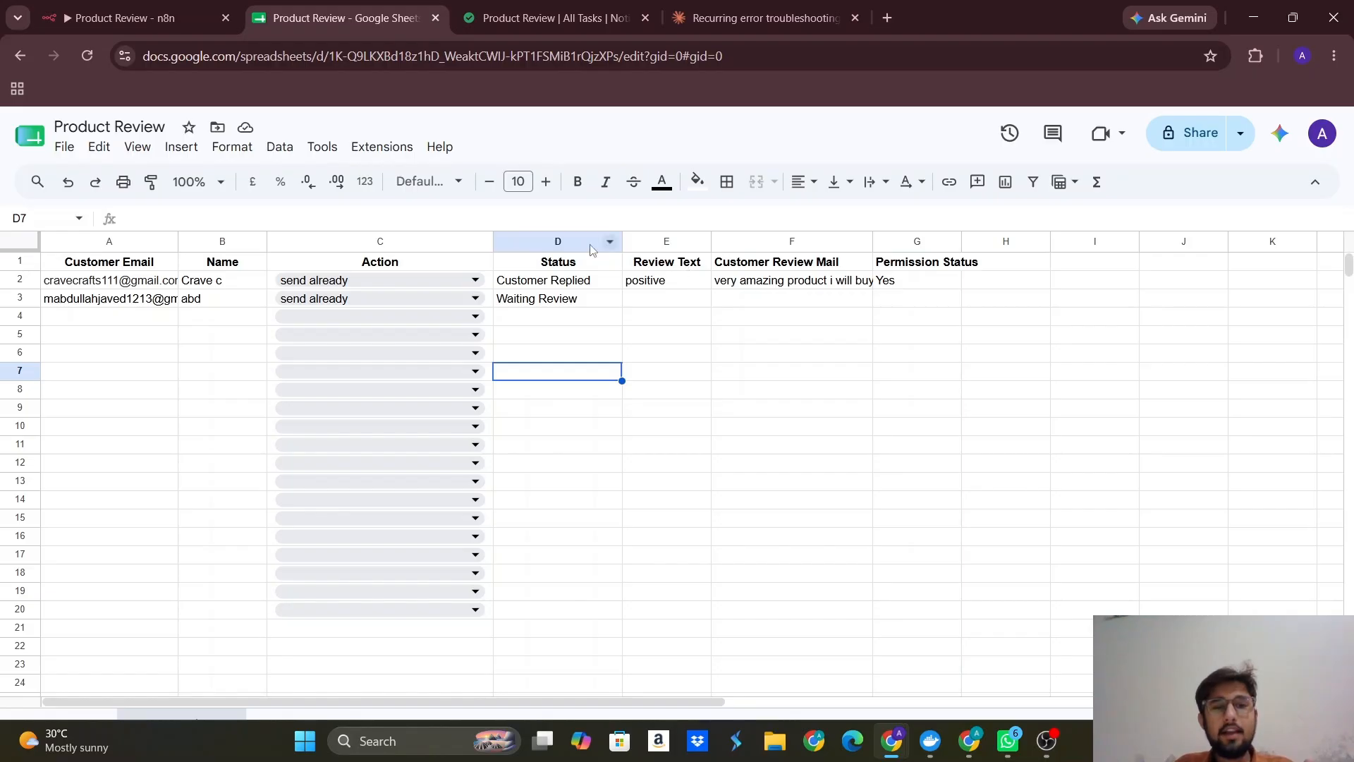
click(474, 282)
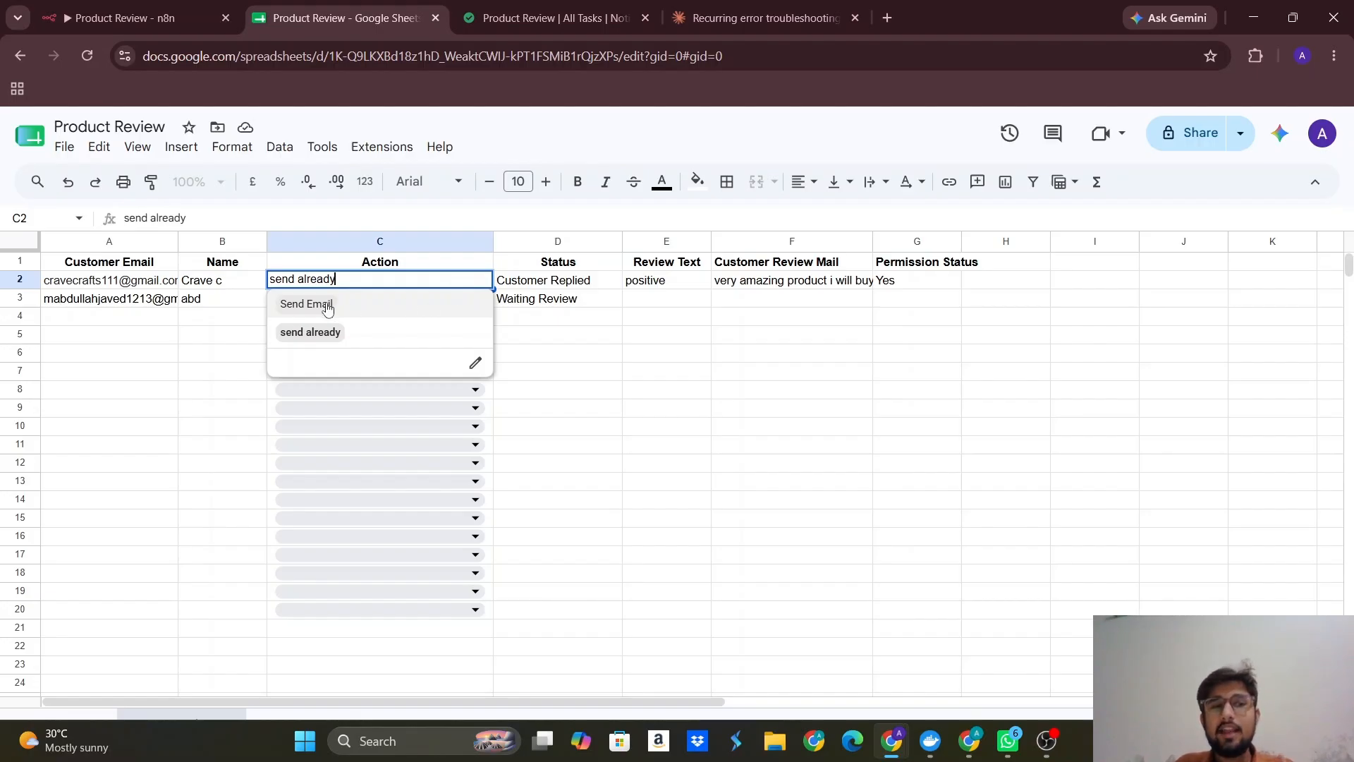
click(139, 6)
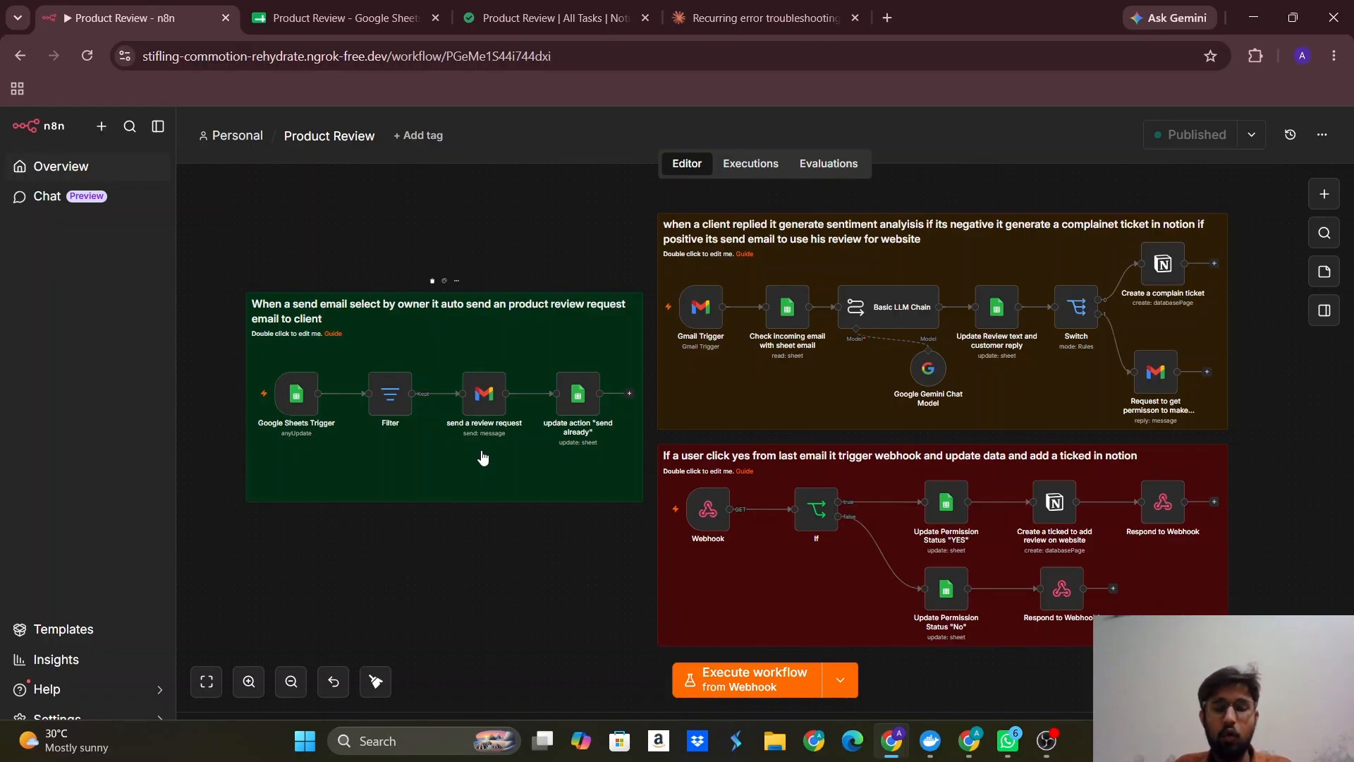
mouse_move(496, 421)
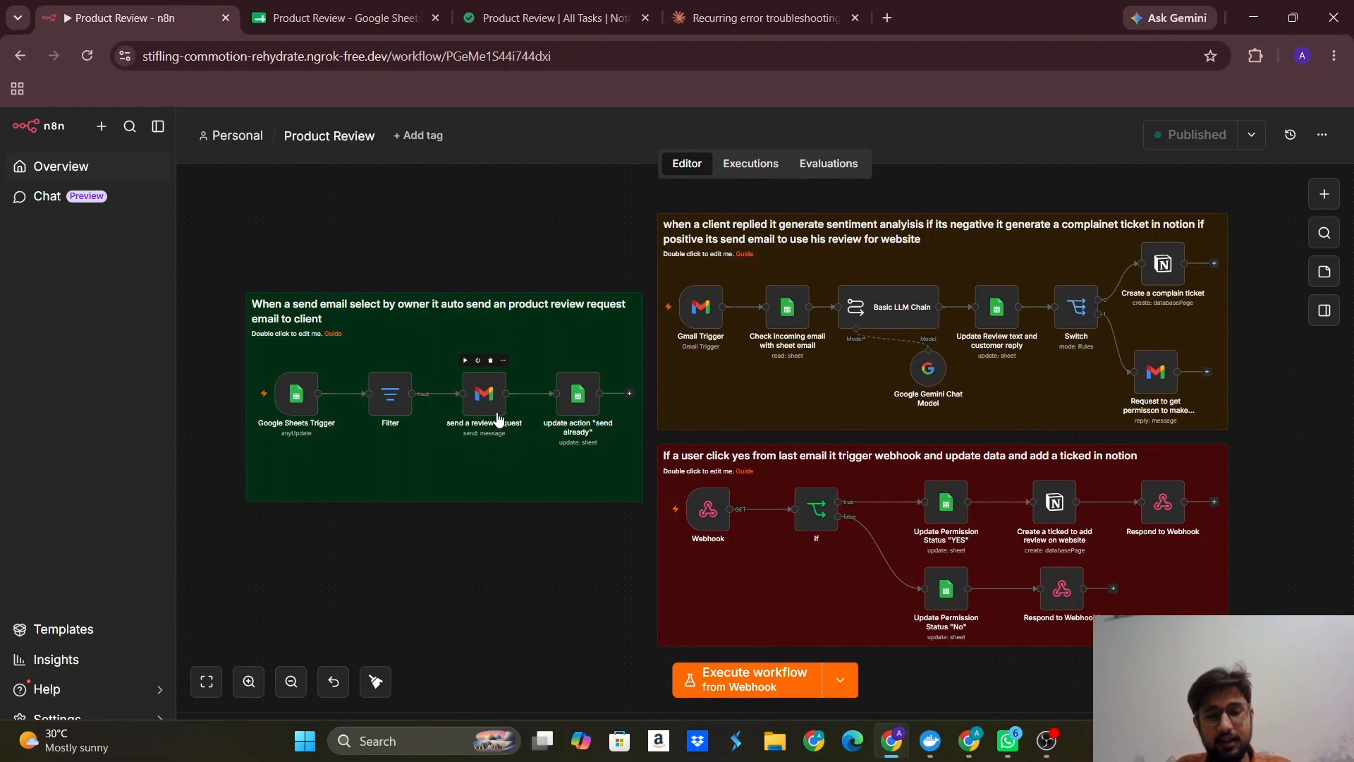
click(339, 18)
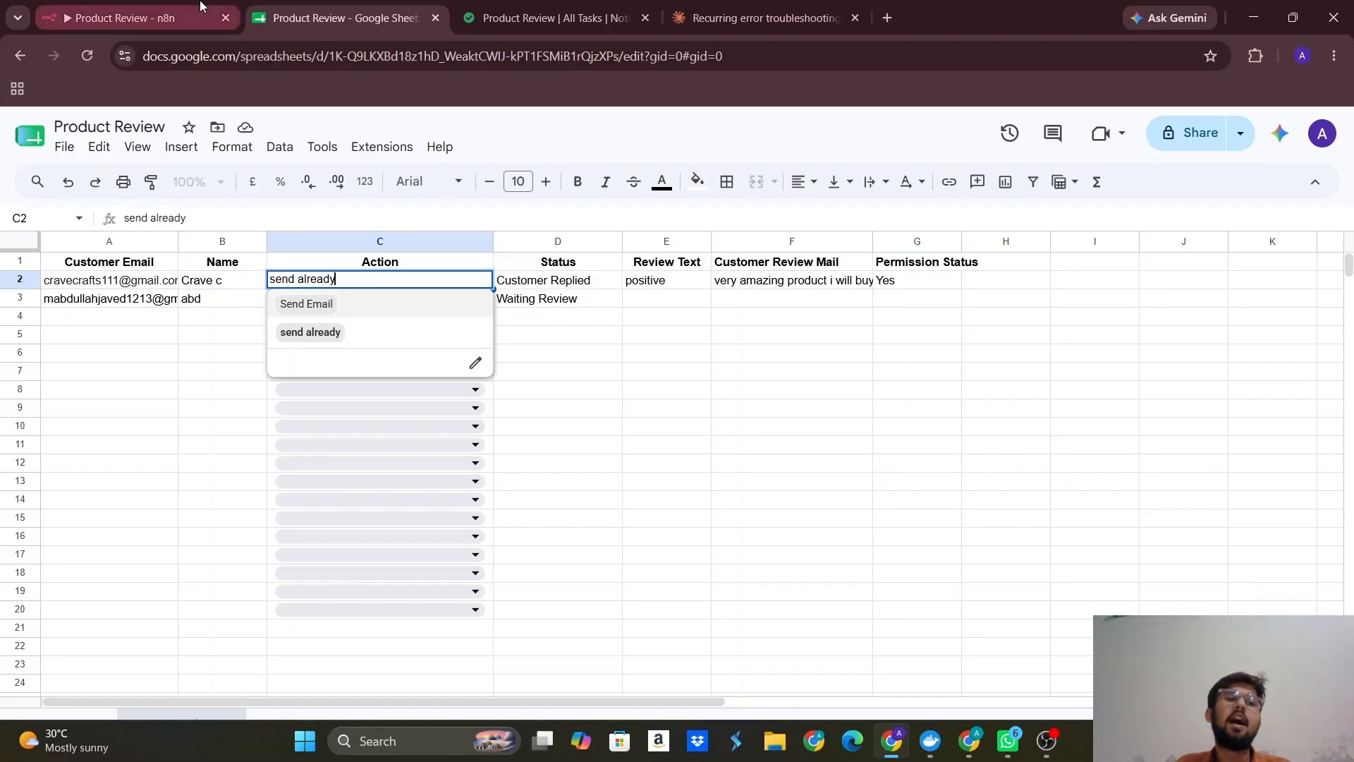
Return to the n8n workflow and review the Google Sheets Trigger's polling, document, sheet and trigger event settings
click(127, 18)
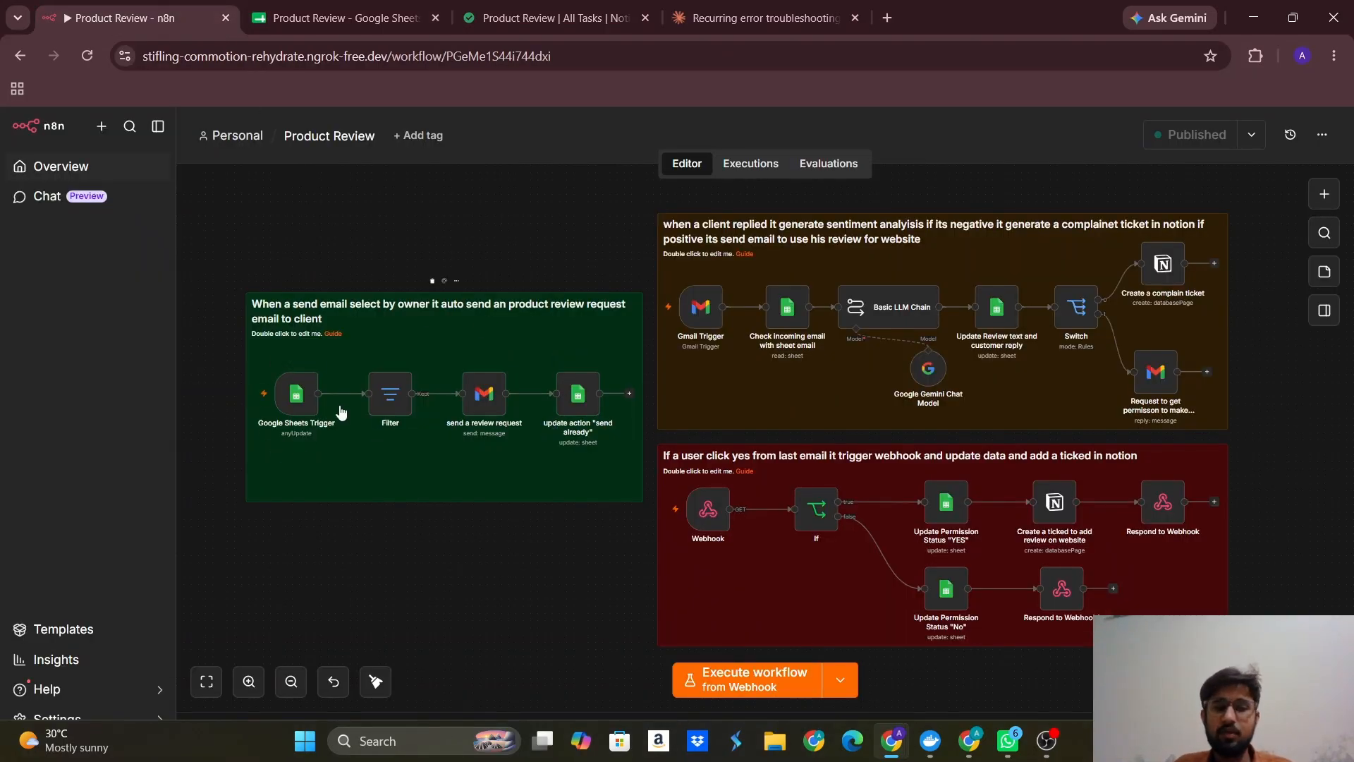
mouse_move(301, 401)
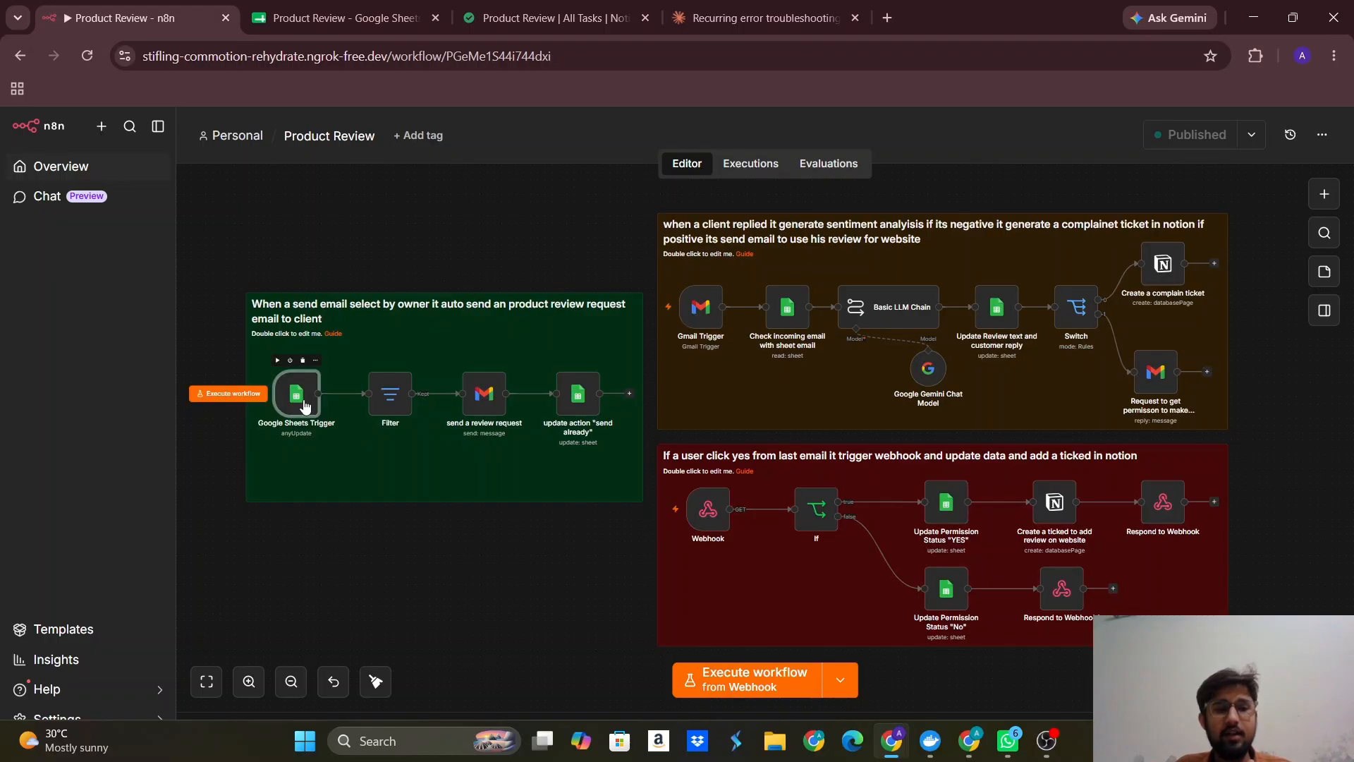
double_click(305, 406)
scroll(515, 591, down, 1)
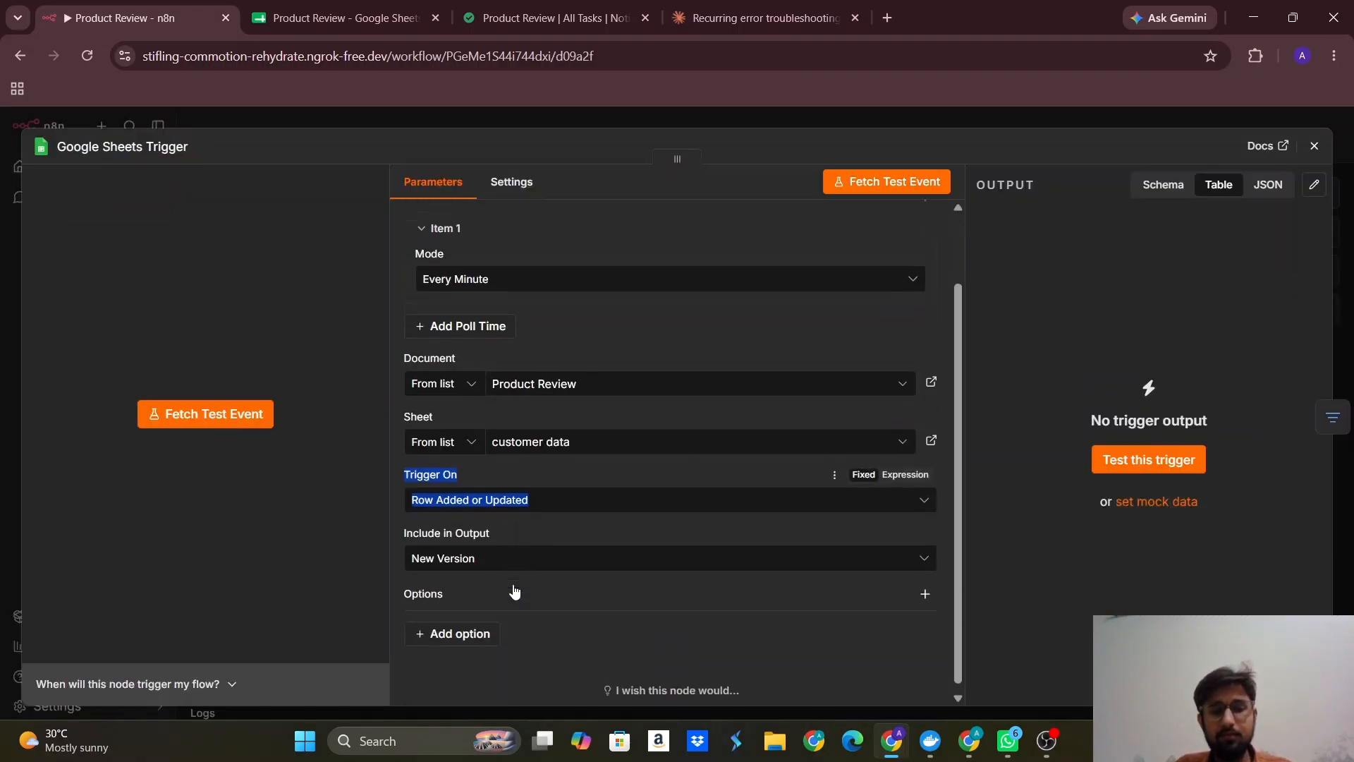
click(1314, 145)
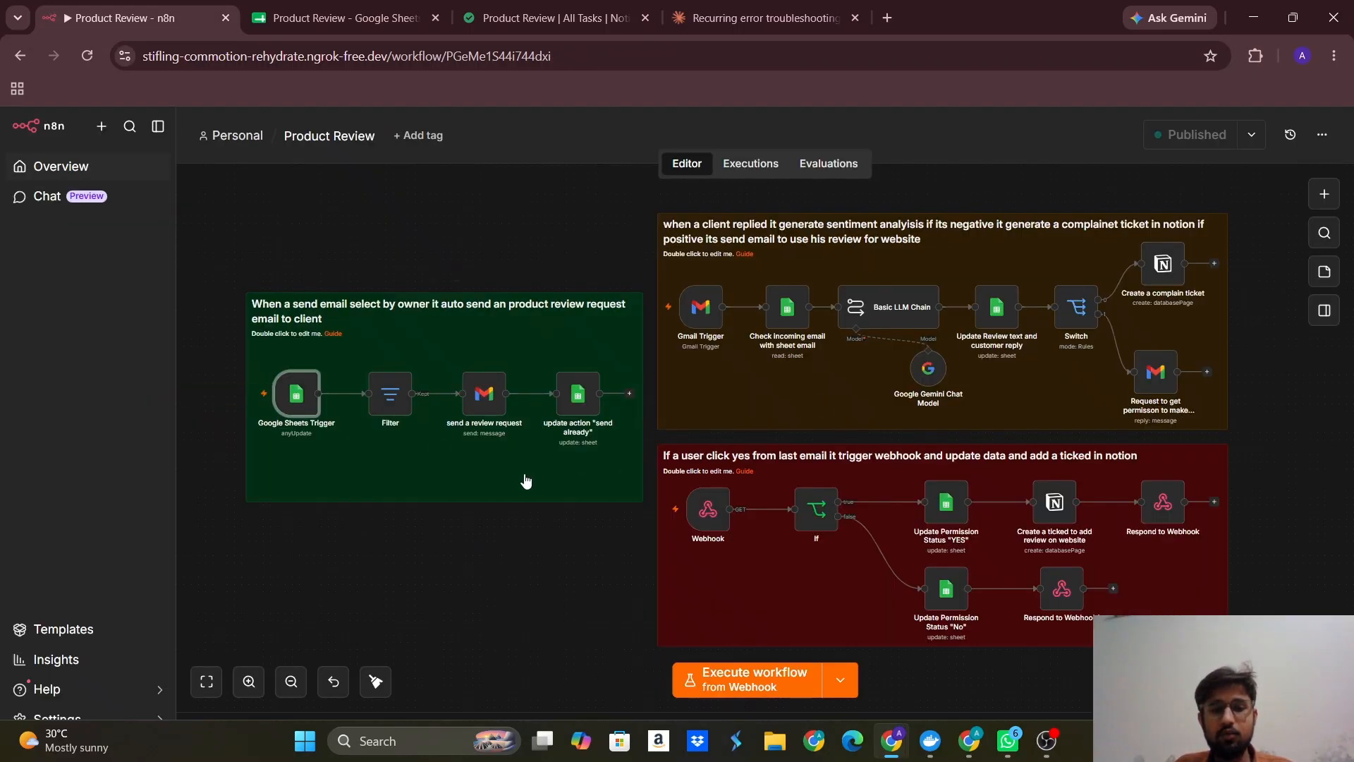
Review the Filter node's condition that compares the row's Action with Send Email
double_click(390, 405)
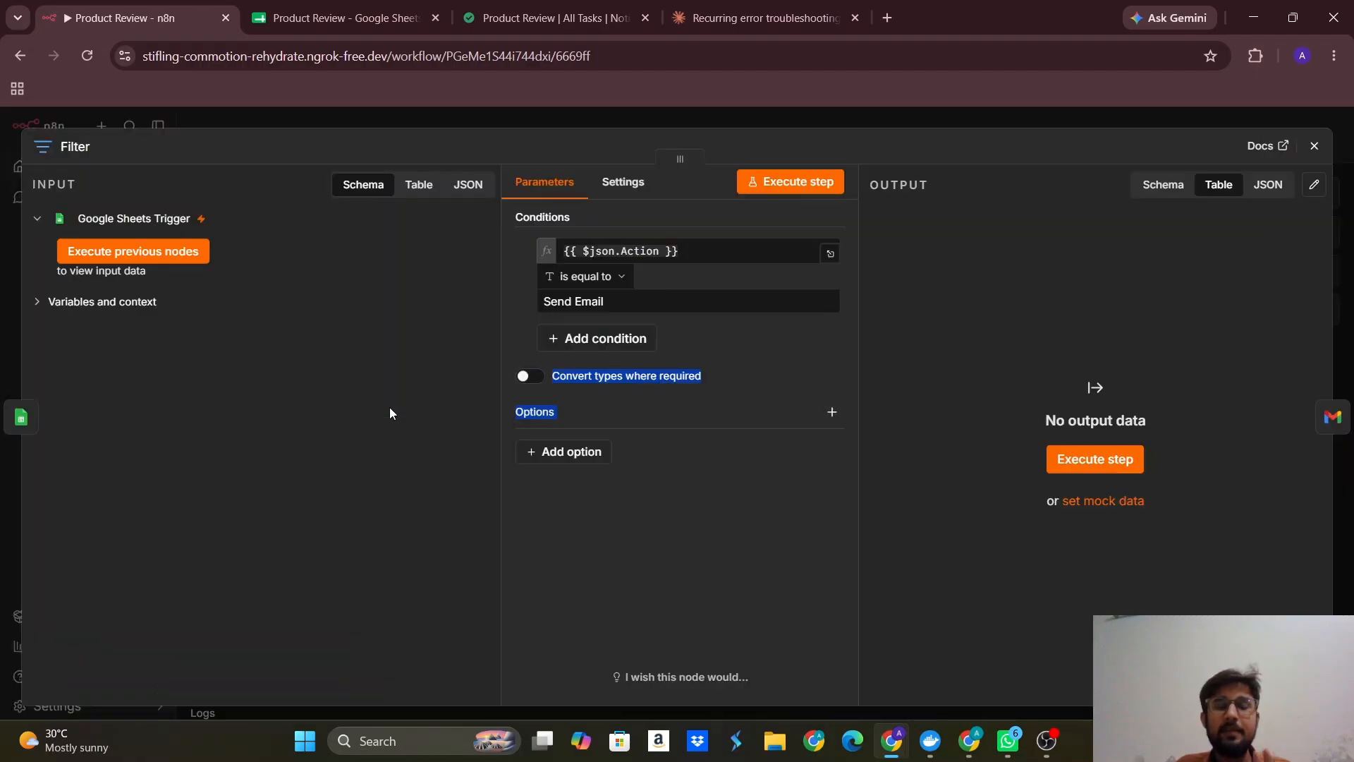
click(601, 566)
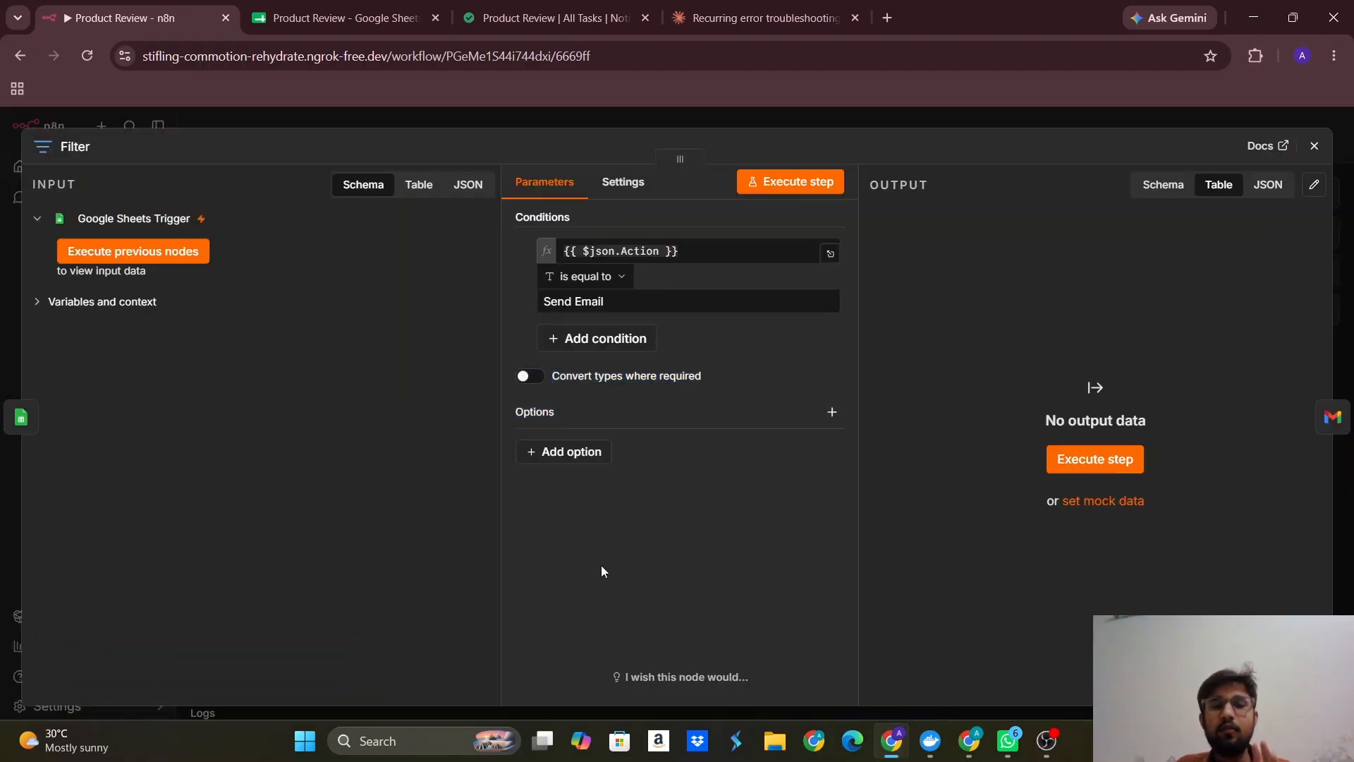
triple_click(611, 301)
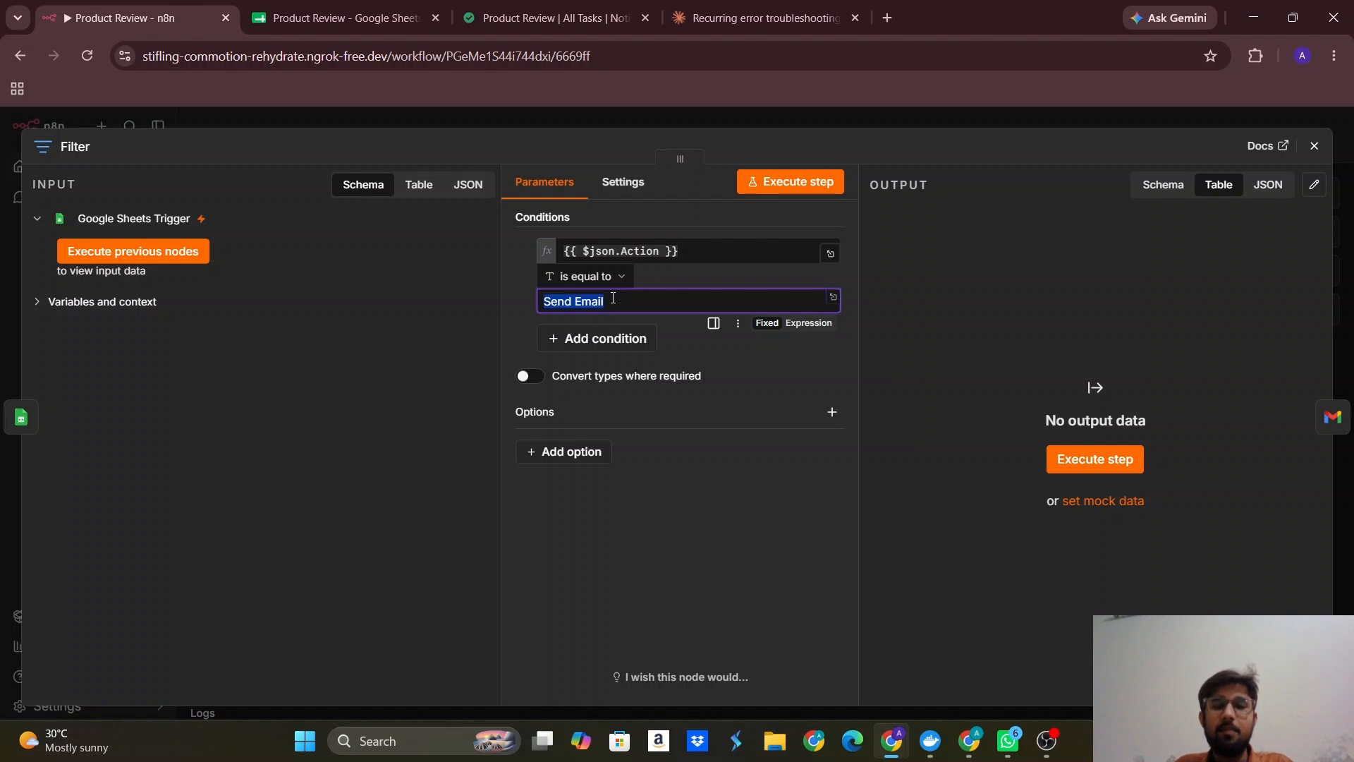
click(1314, 146)
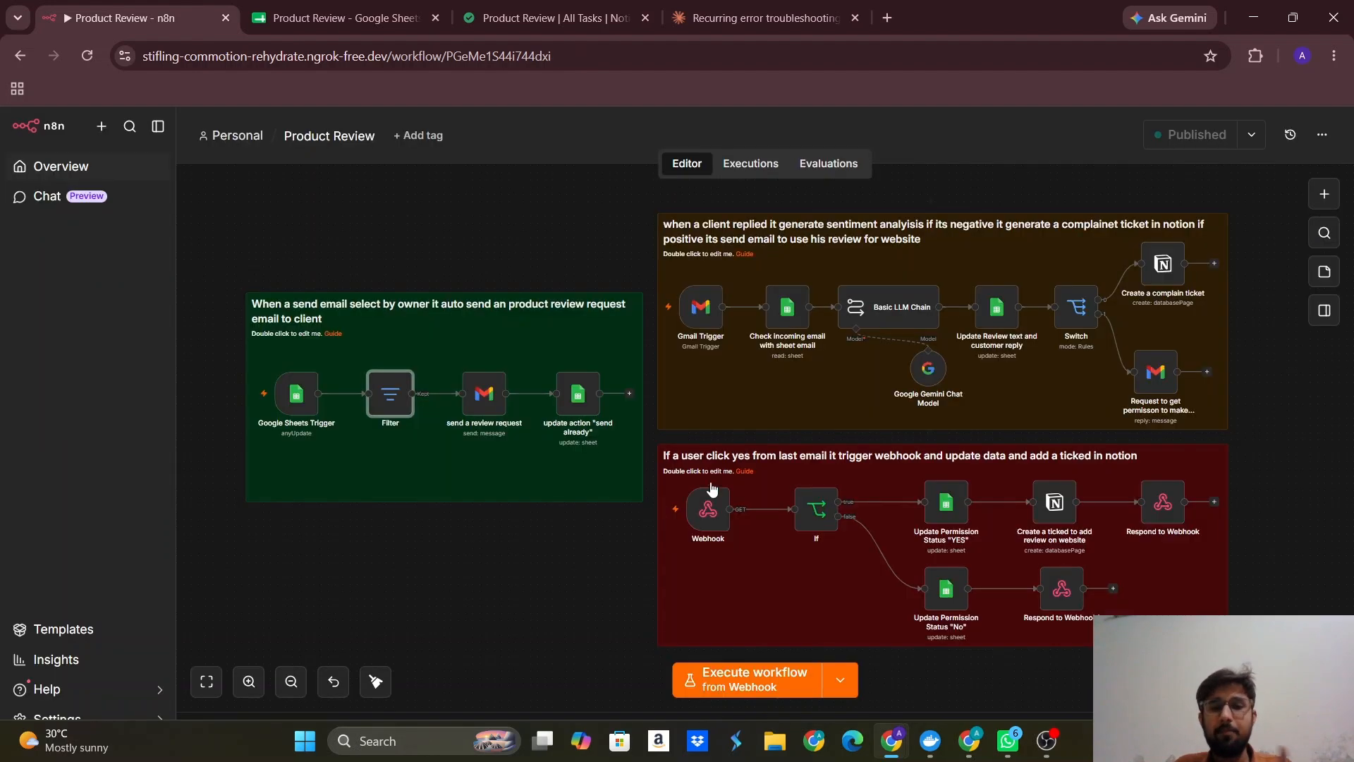
Inspect the send a review request node's recipient expression, subject, email type and full HTML message
double_click(486, 397)
scroll(598, 461, down, 2)
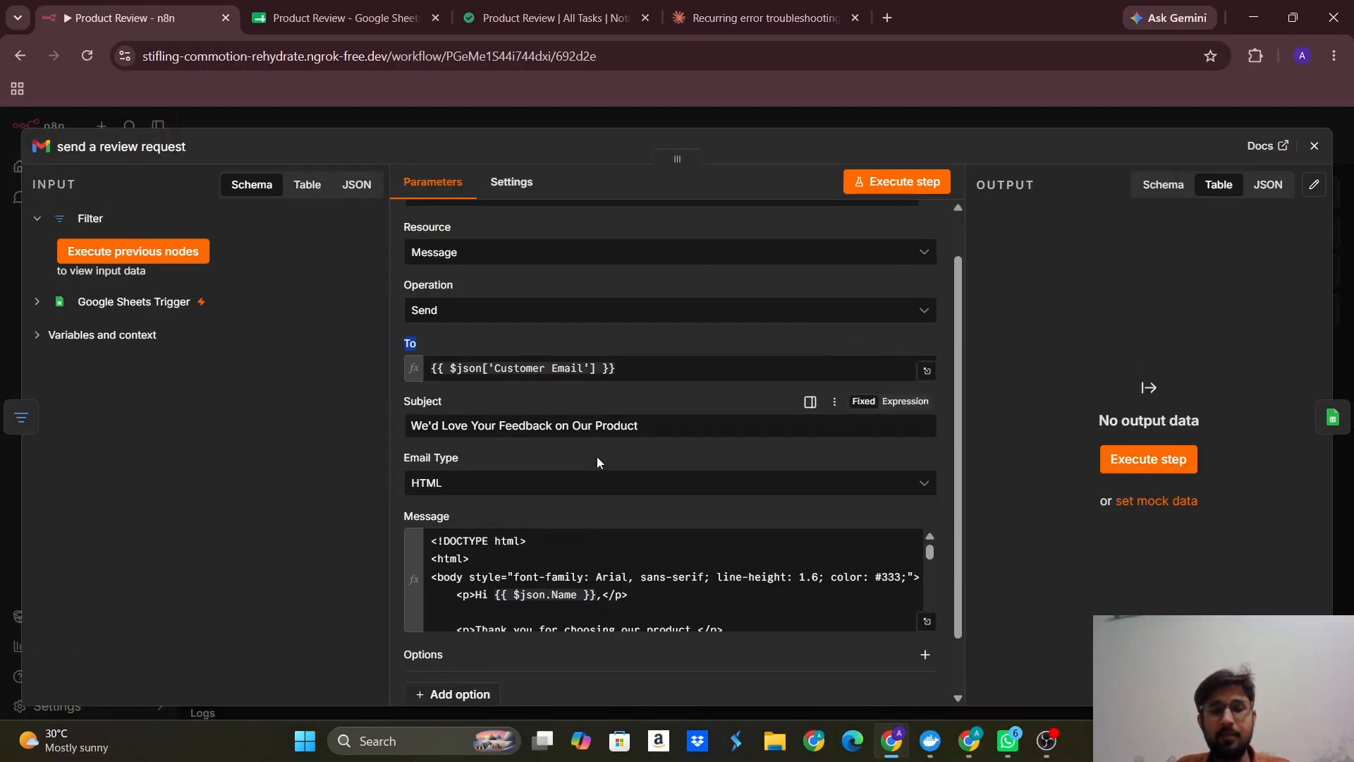
click(37, 301)
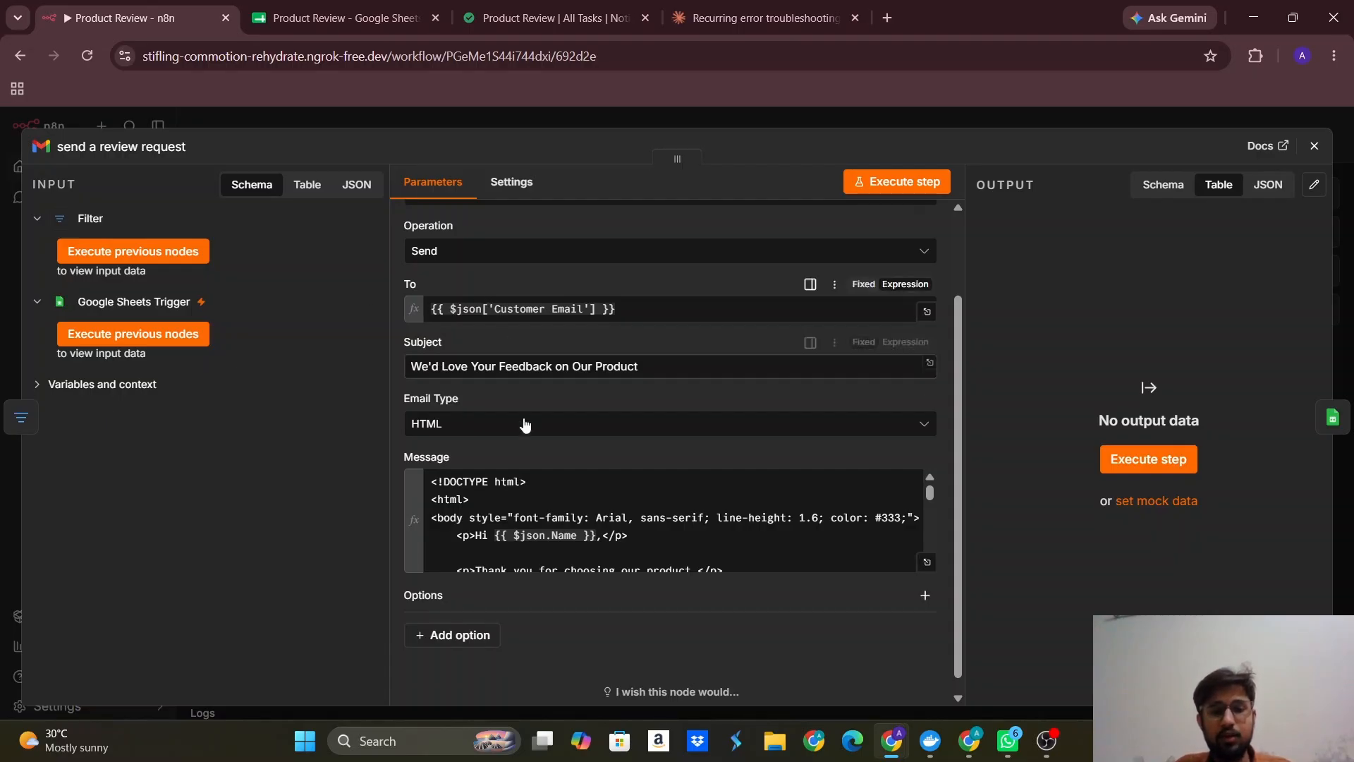
scroll(531, 452, down, 1)
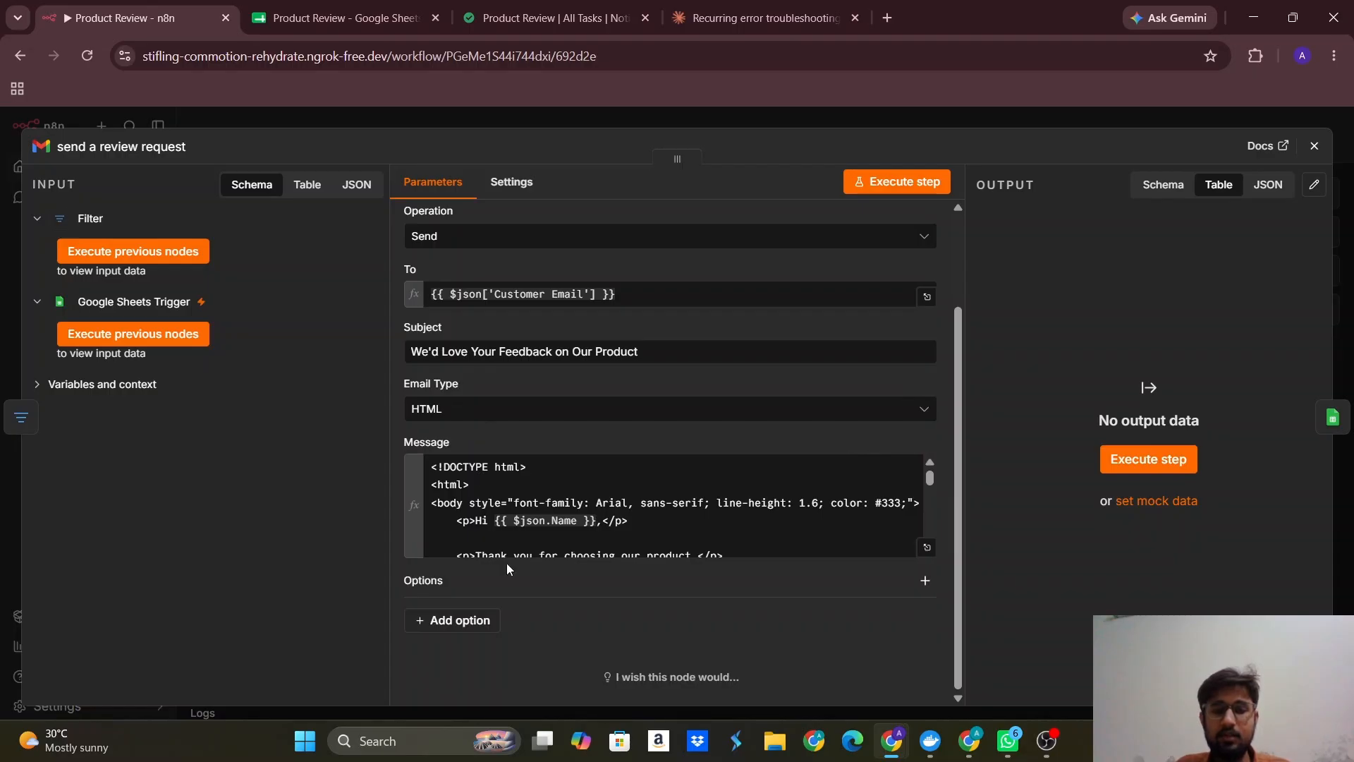
scroll(564, 522, down, 5)
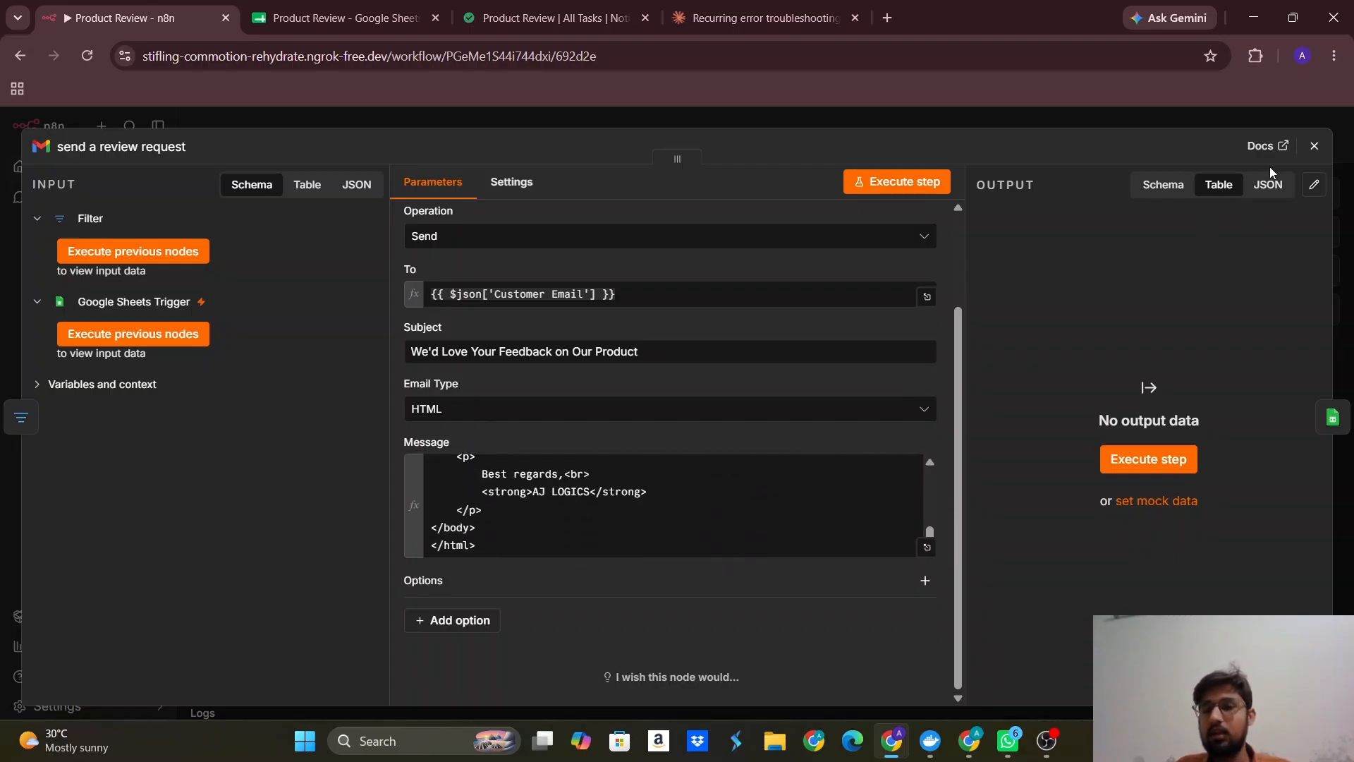
click(1314, 145)
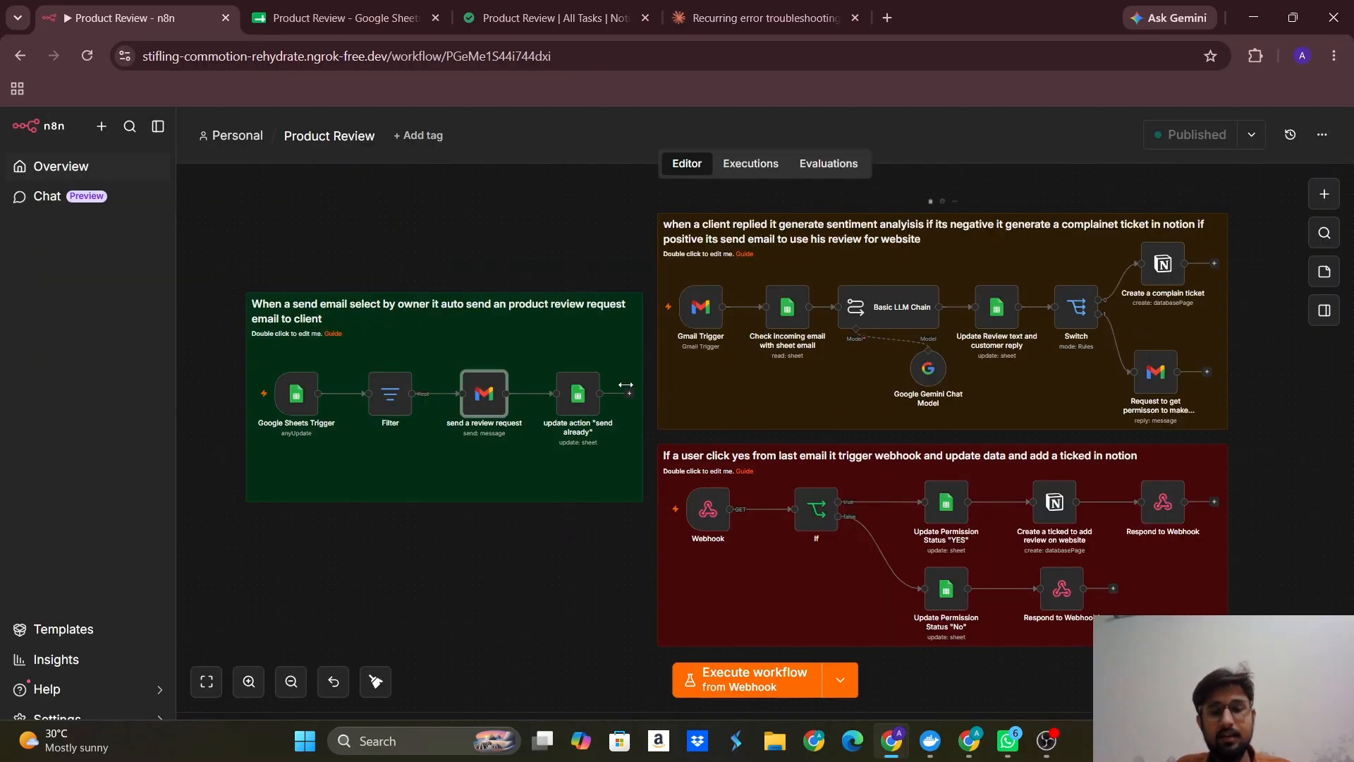
Start fetching a test event in the Google Sheets Trigger node and close its settings
double_click(296, 395)
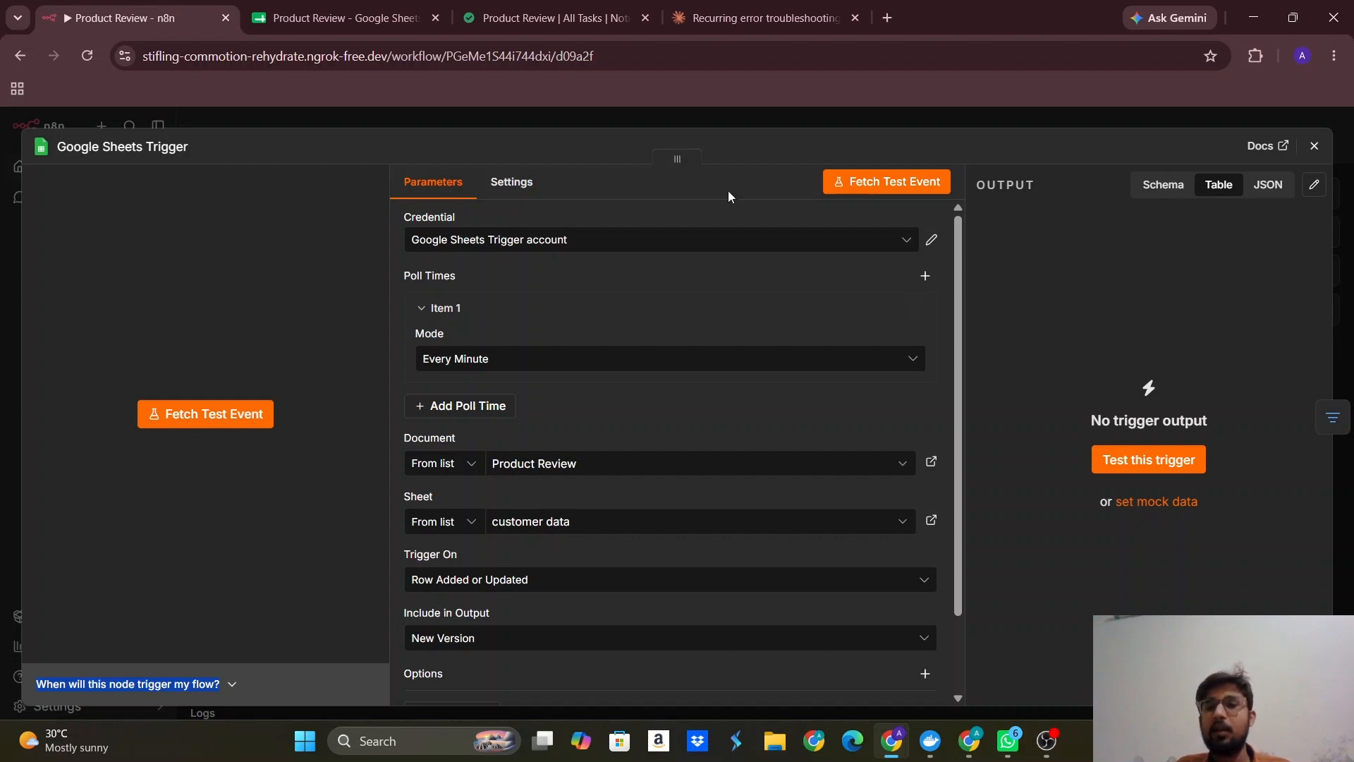
click(854, 183)
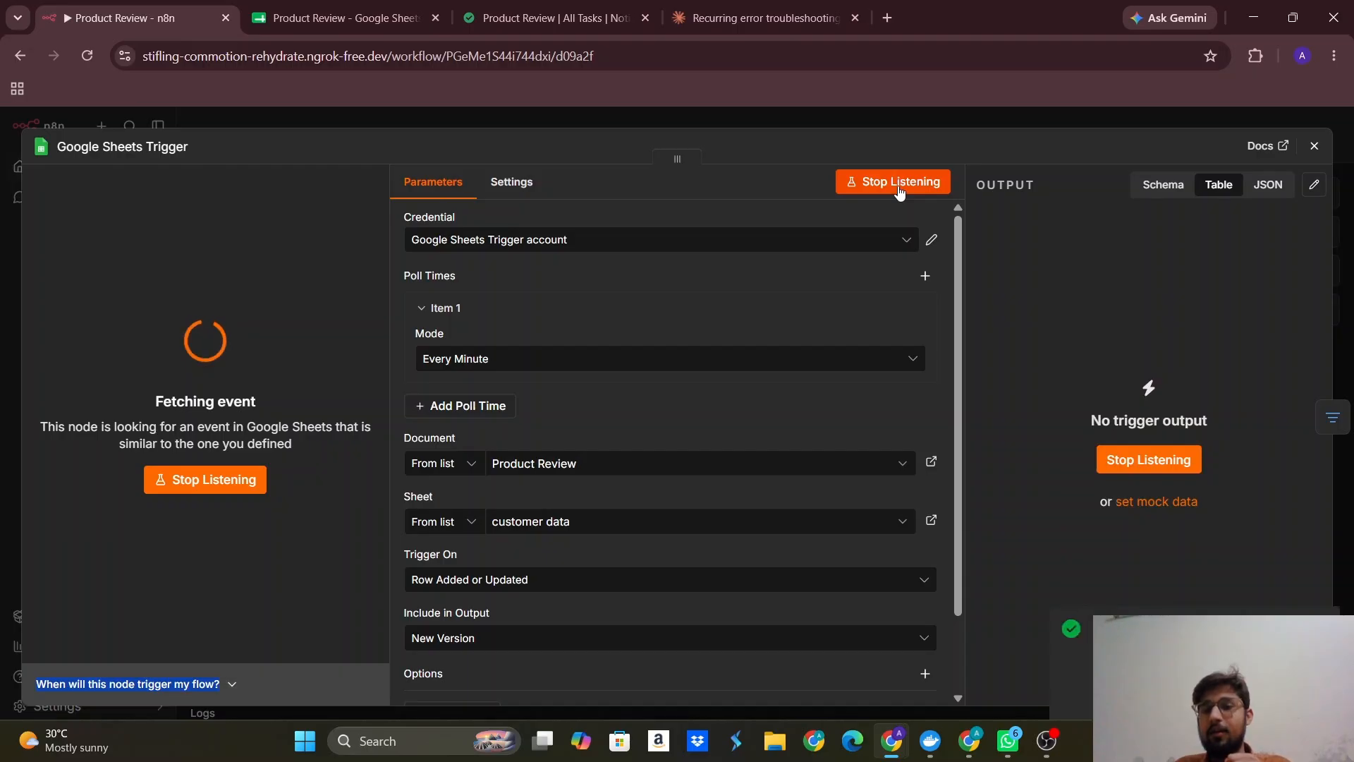
click(1313, 148)
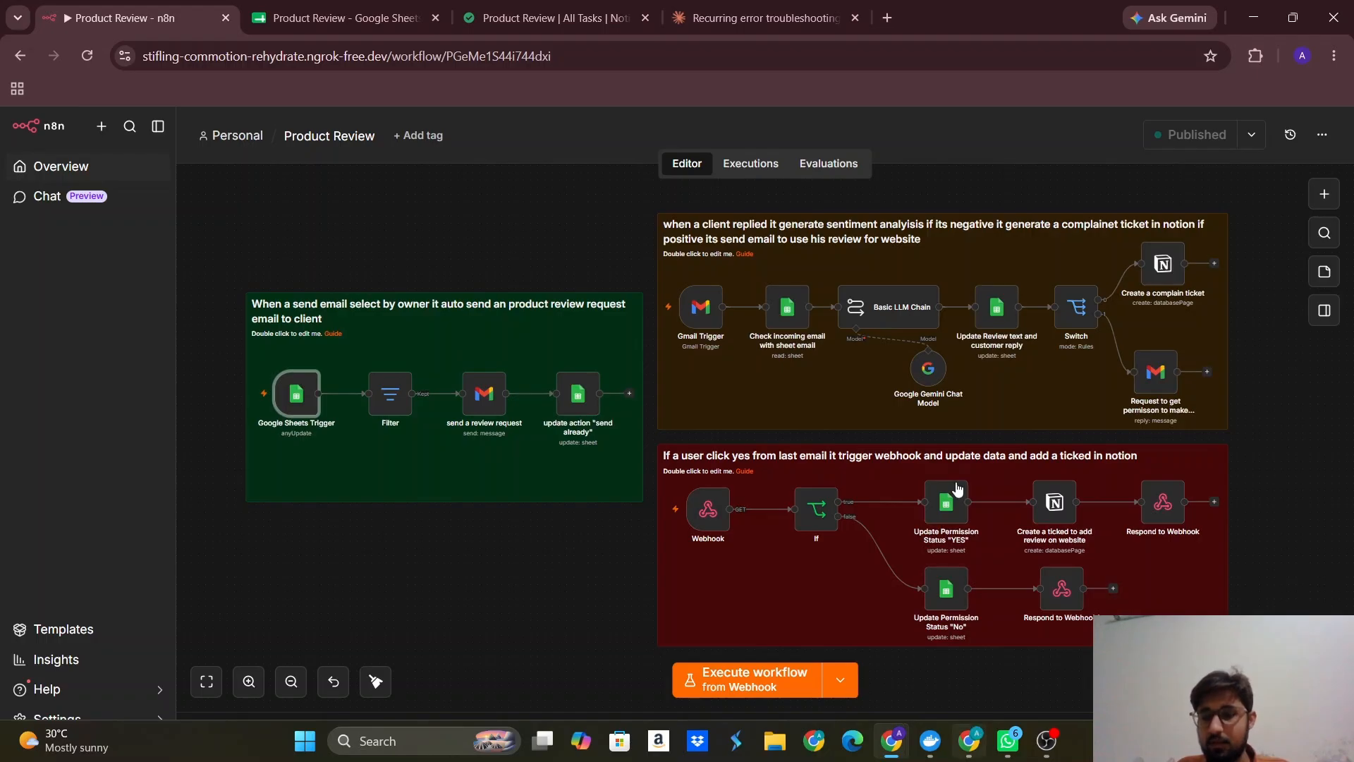
Switch to the CraveCraft browser profile and open the "We'd Love Your Feedback on Our Product" email in Gmail
click(1300, 59)
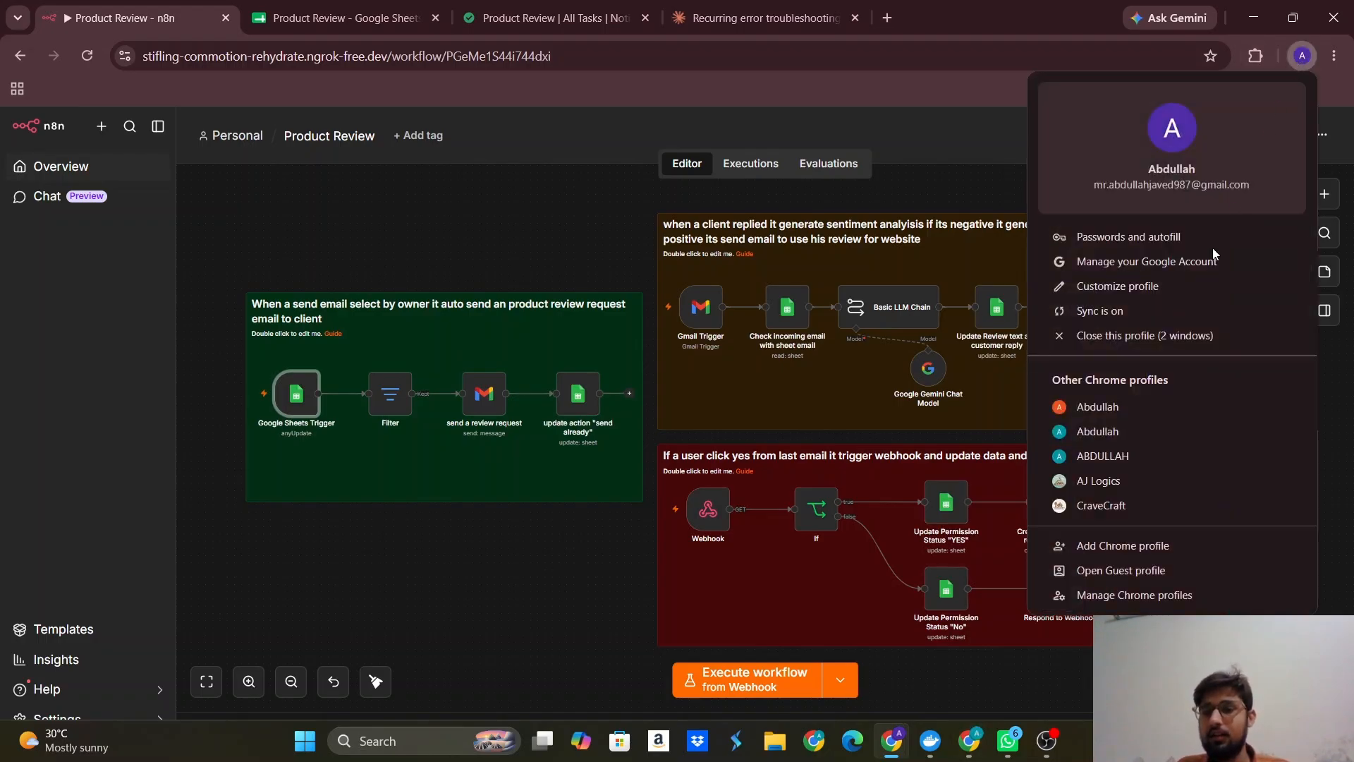
click(1101, 506)
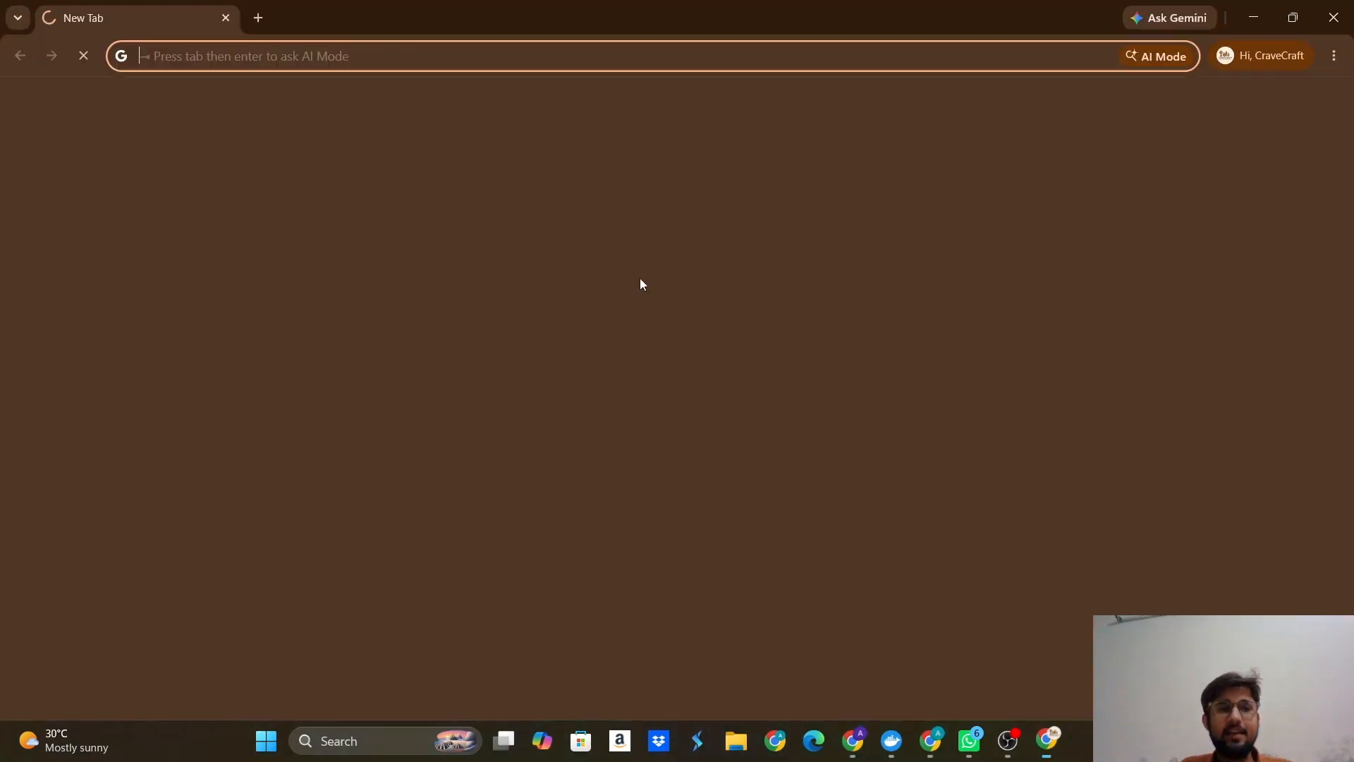
click(457, 53)
text(emai)
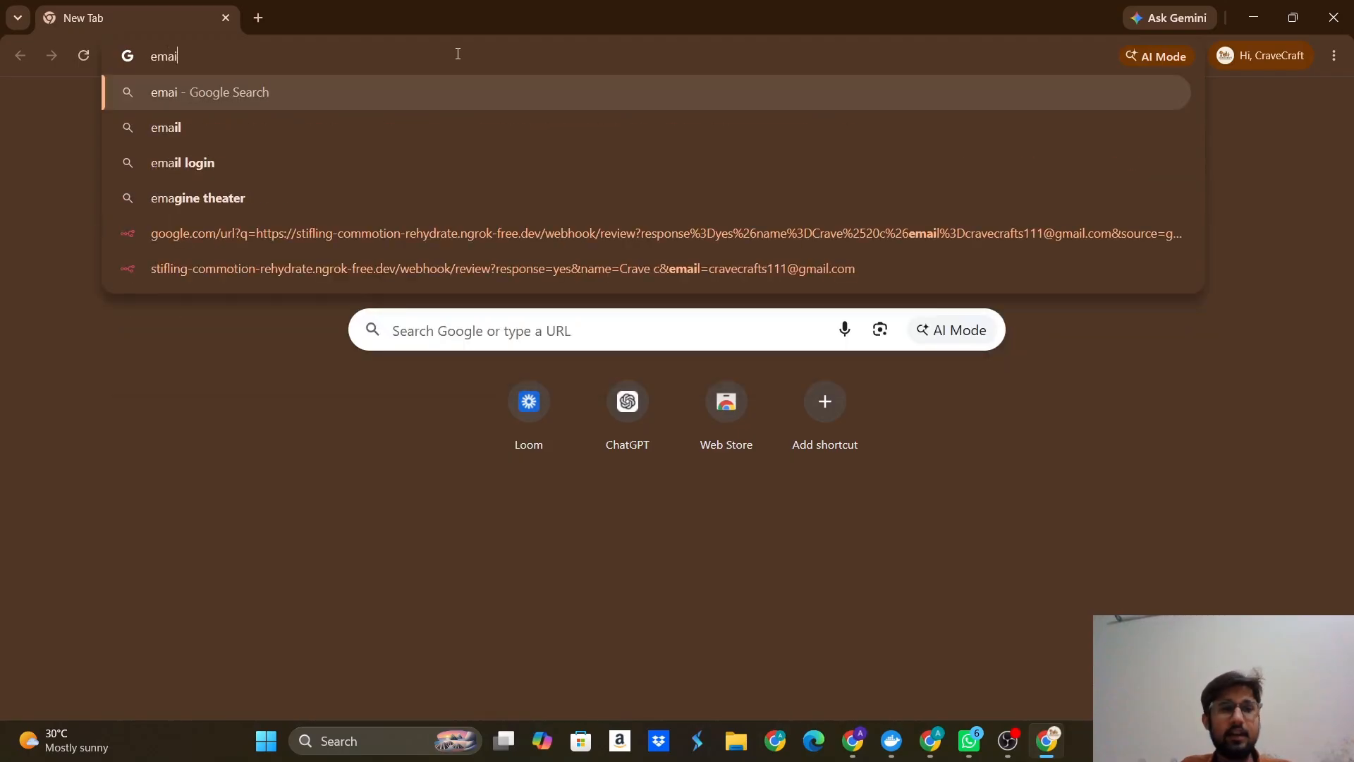
key(BackSpace)
key(BackSpace)
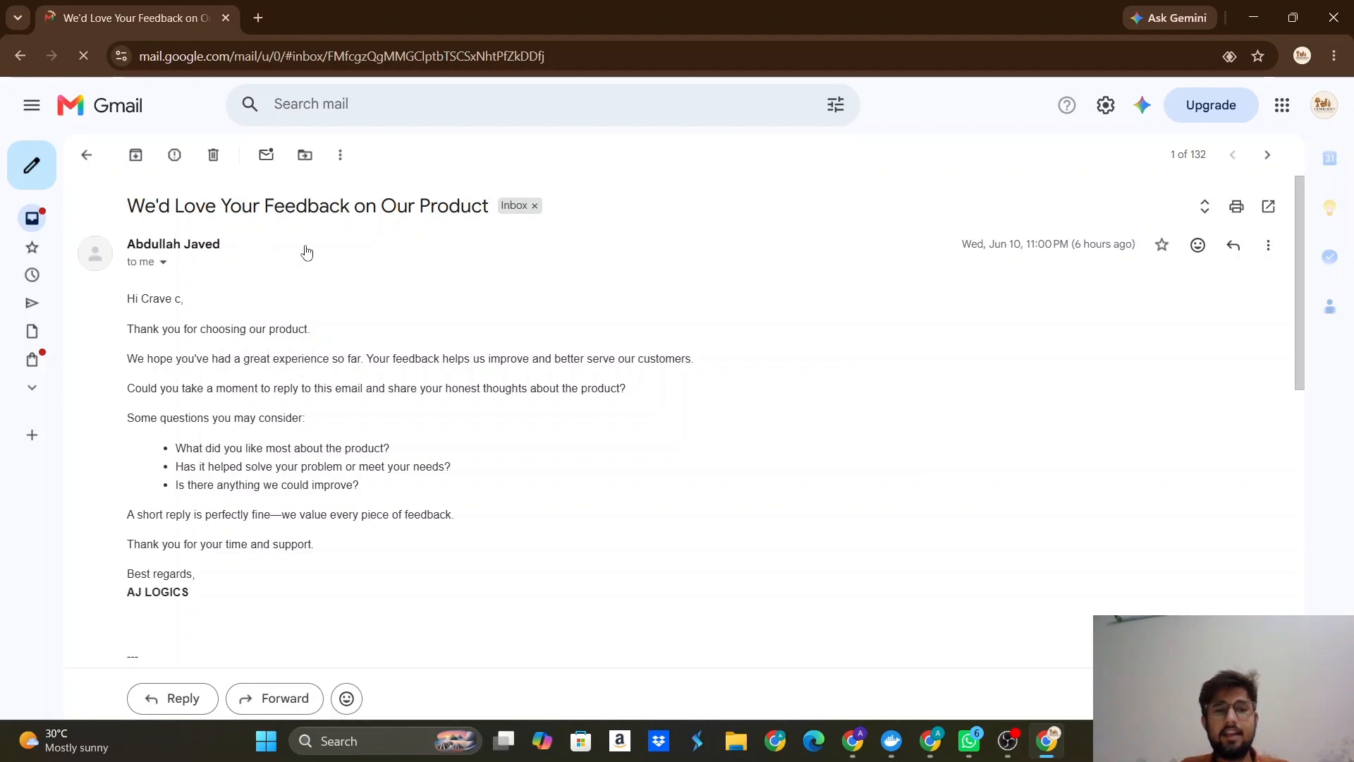
Compare the workflow with the received feedback email in Gmail and expand the customer's first reply, "very amazing product i will buy again"
key(alt+Tab)
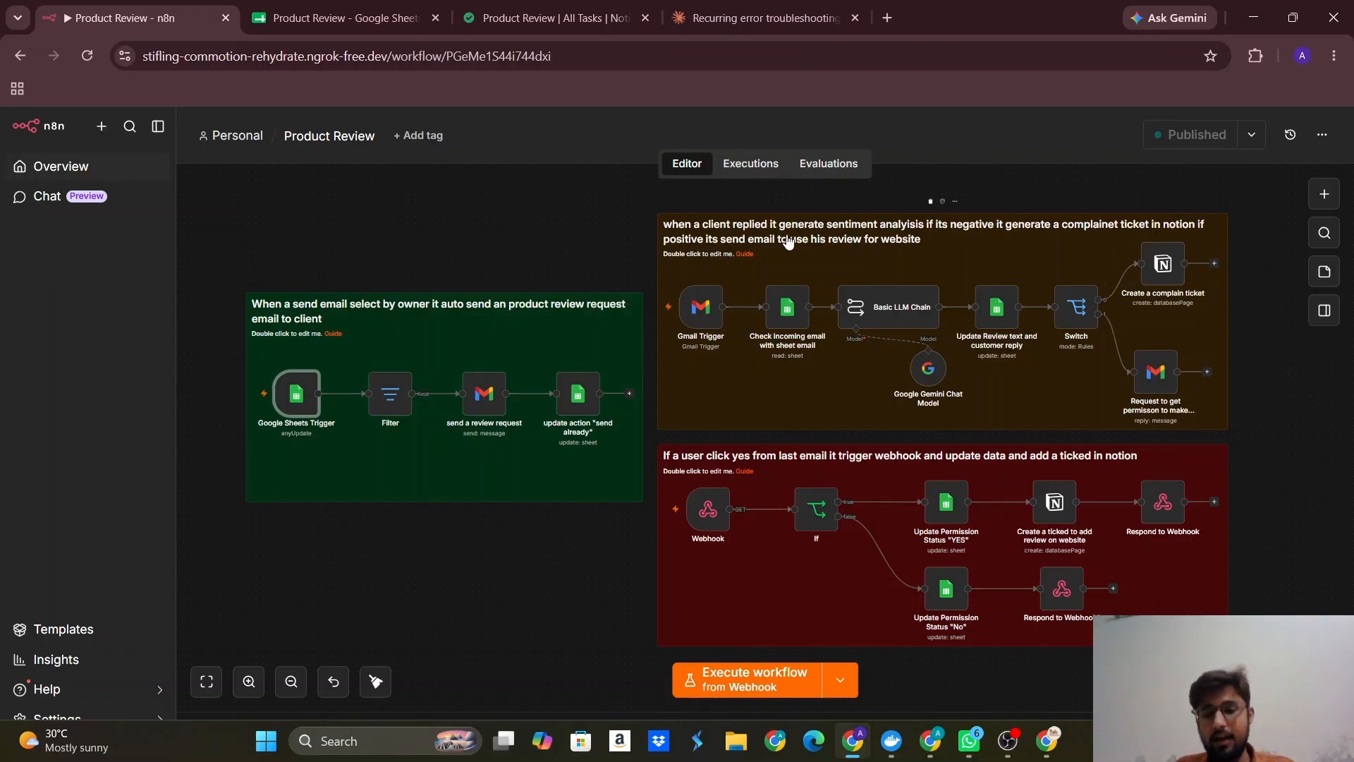
click(1046, 741)
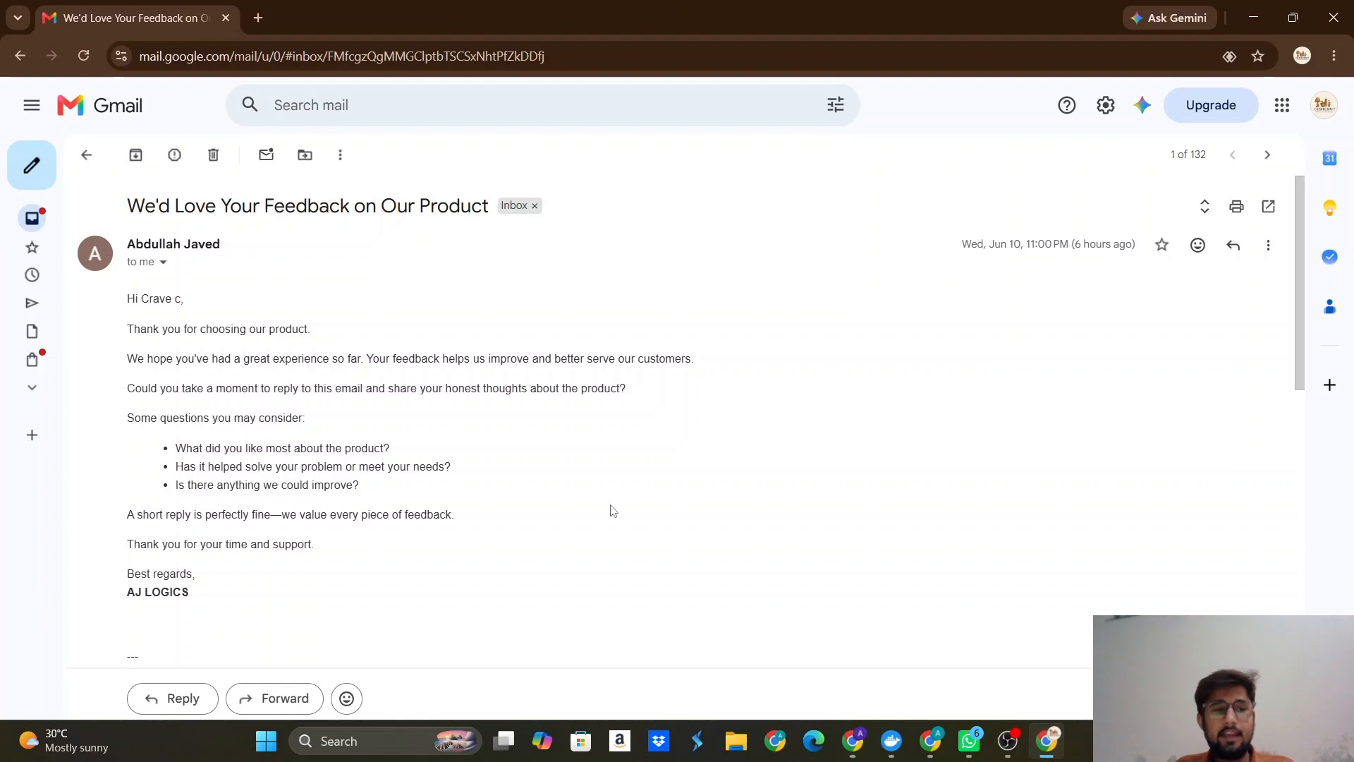
scroll(503, 455, down, 2)
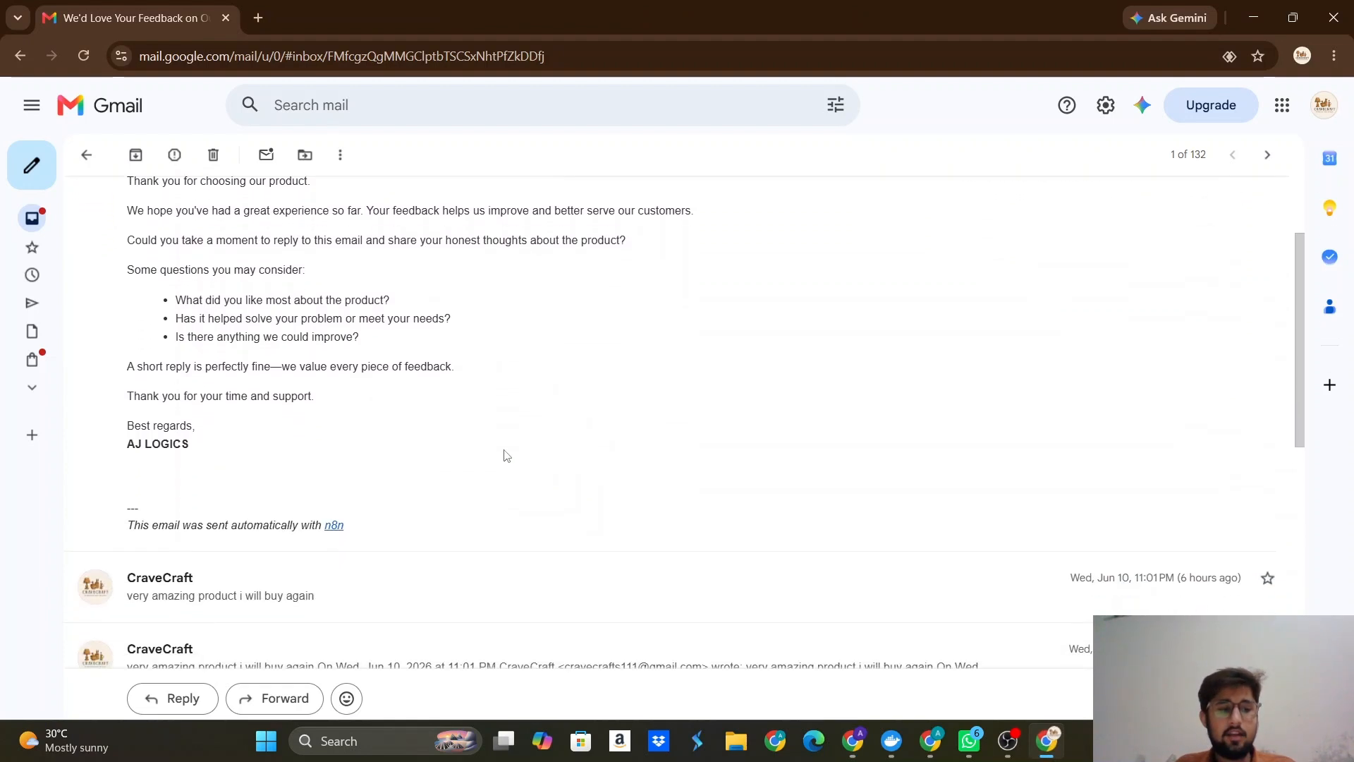
scroll(504, 455, up, 1)
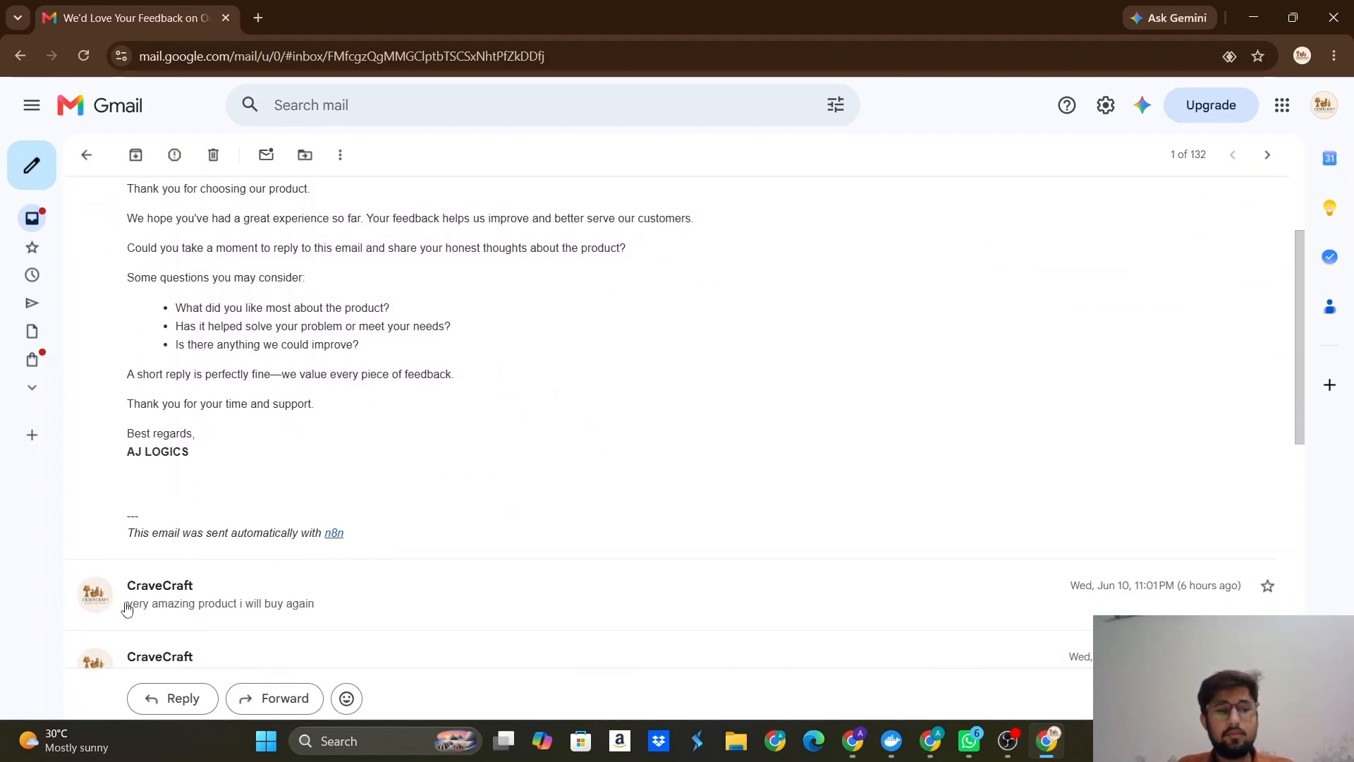
drag(127, 608, 316, 611)
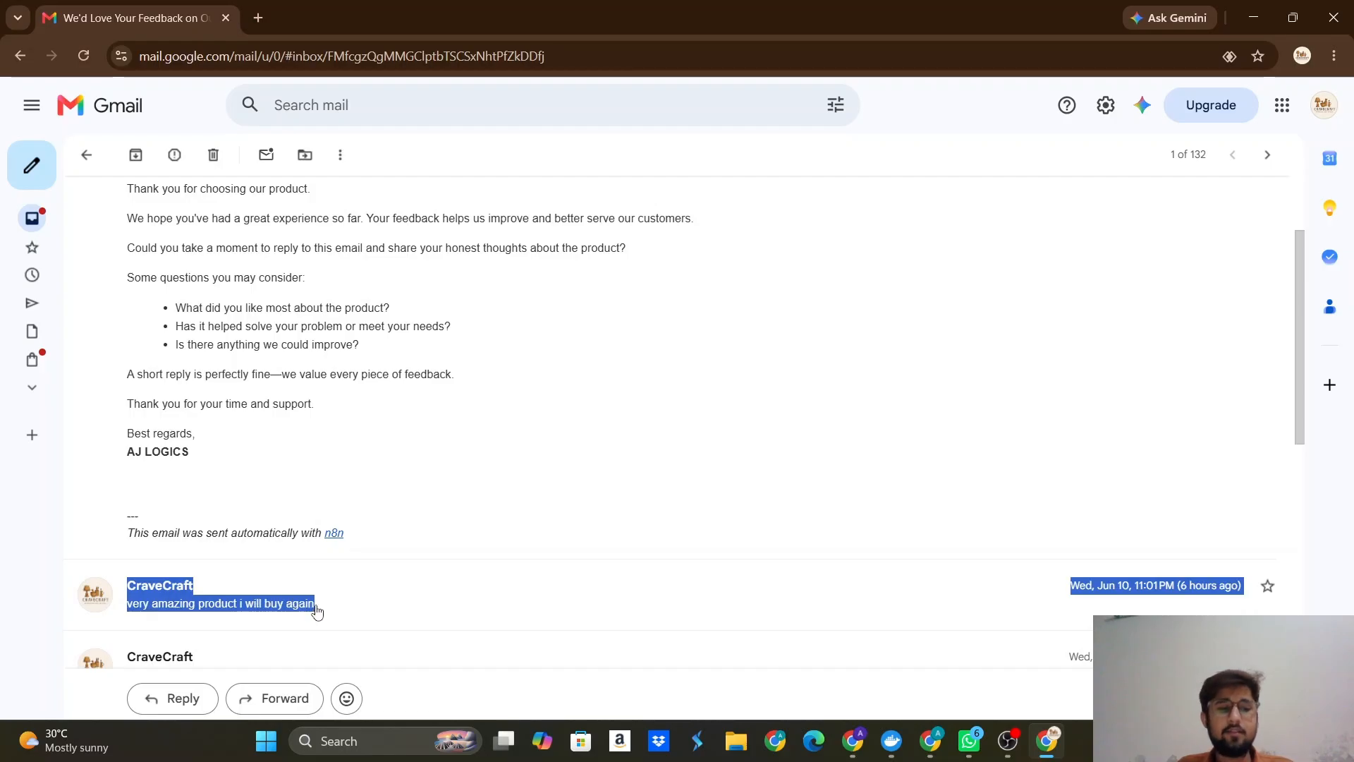
click(349, 611)
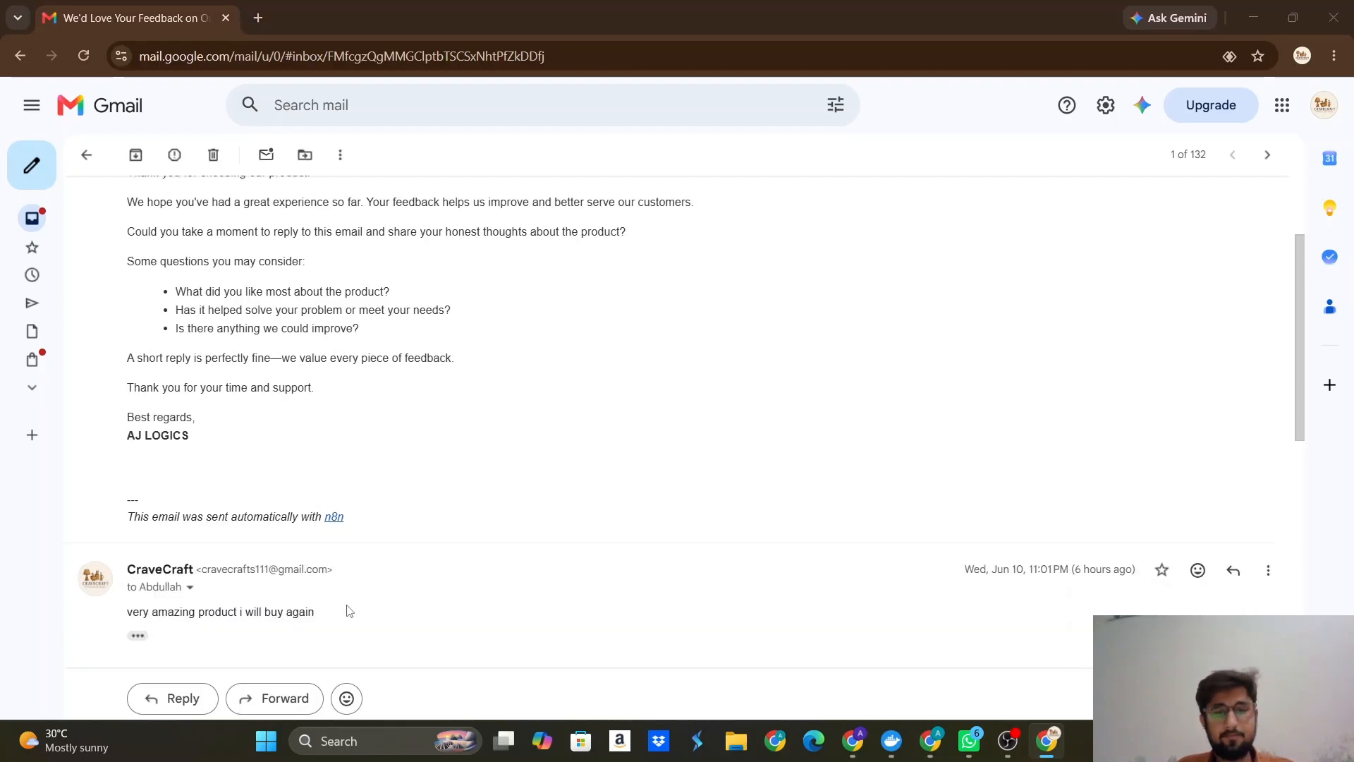
Switch back to the n8n workflow and inspect the Gmail Trigger node's polling mode and event, then close it
key(alt+Tab)
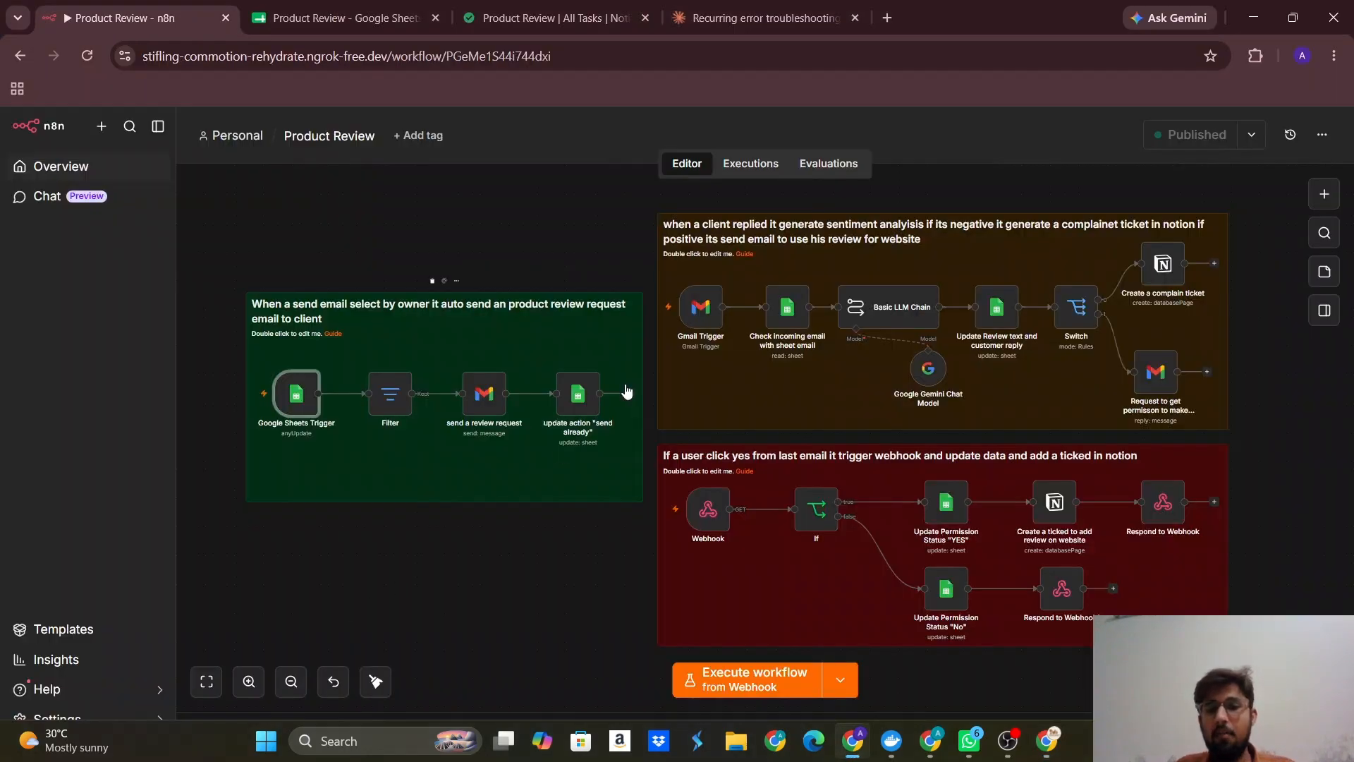
double_click(700, 305)
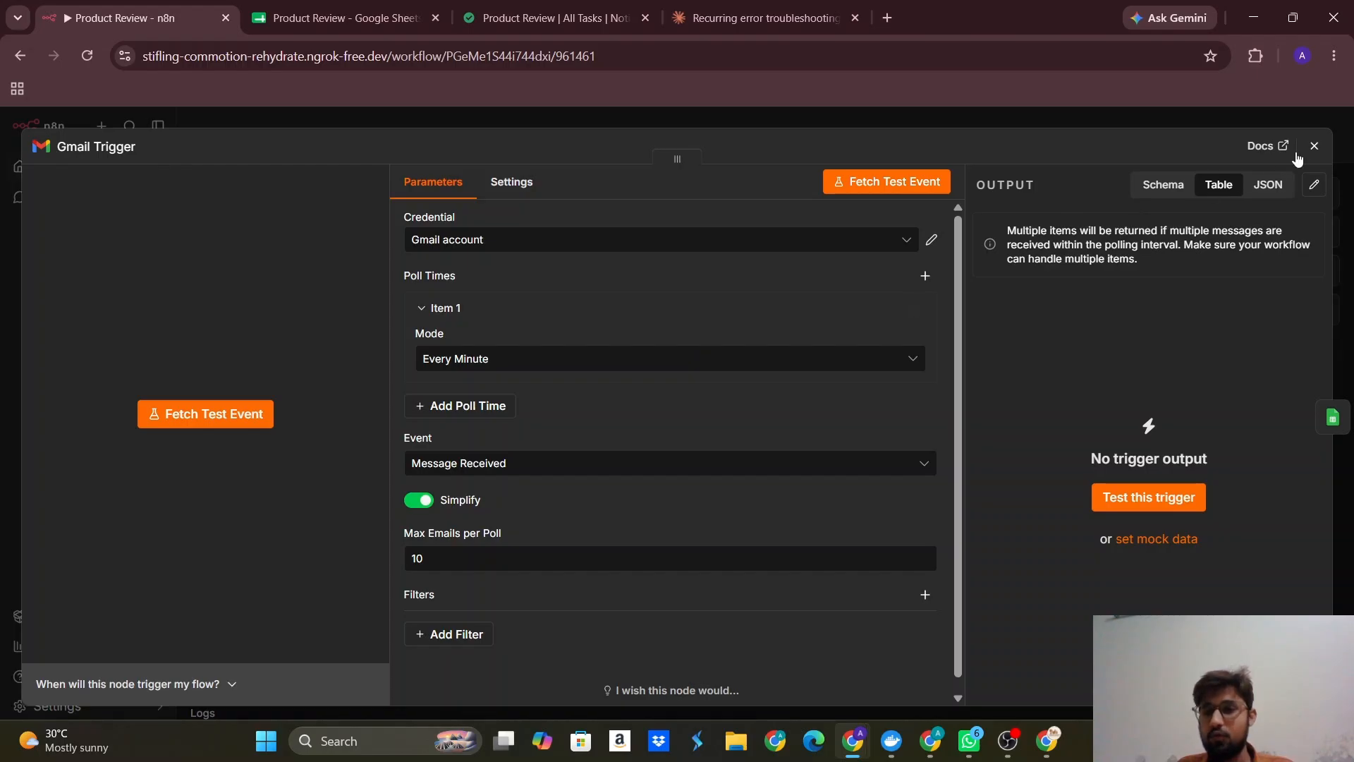
click(1313, 145)
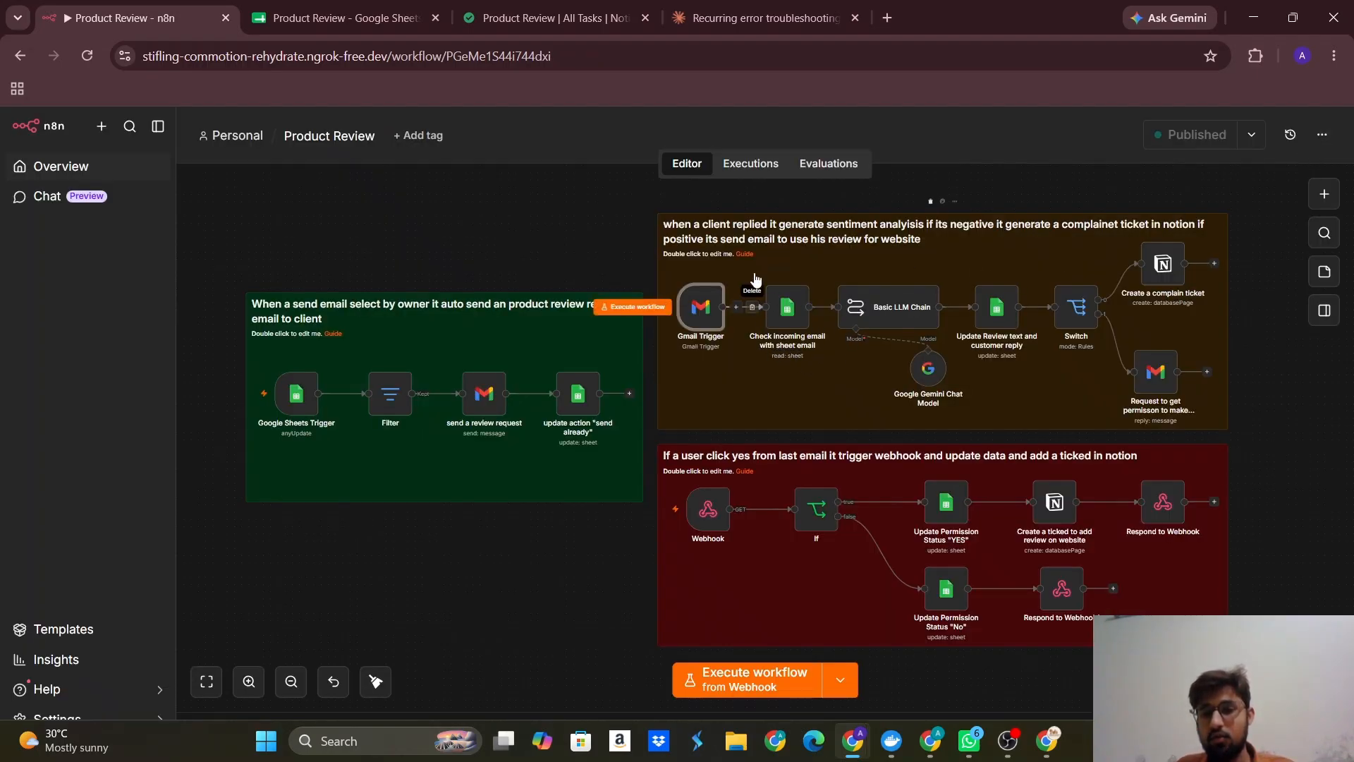
Inspect the Check incoming email with sheet email node's document, sheet and Customer Email filter expression, and close the node
double_click(788, 310)
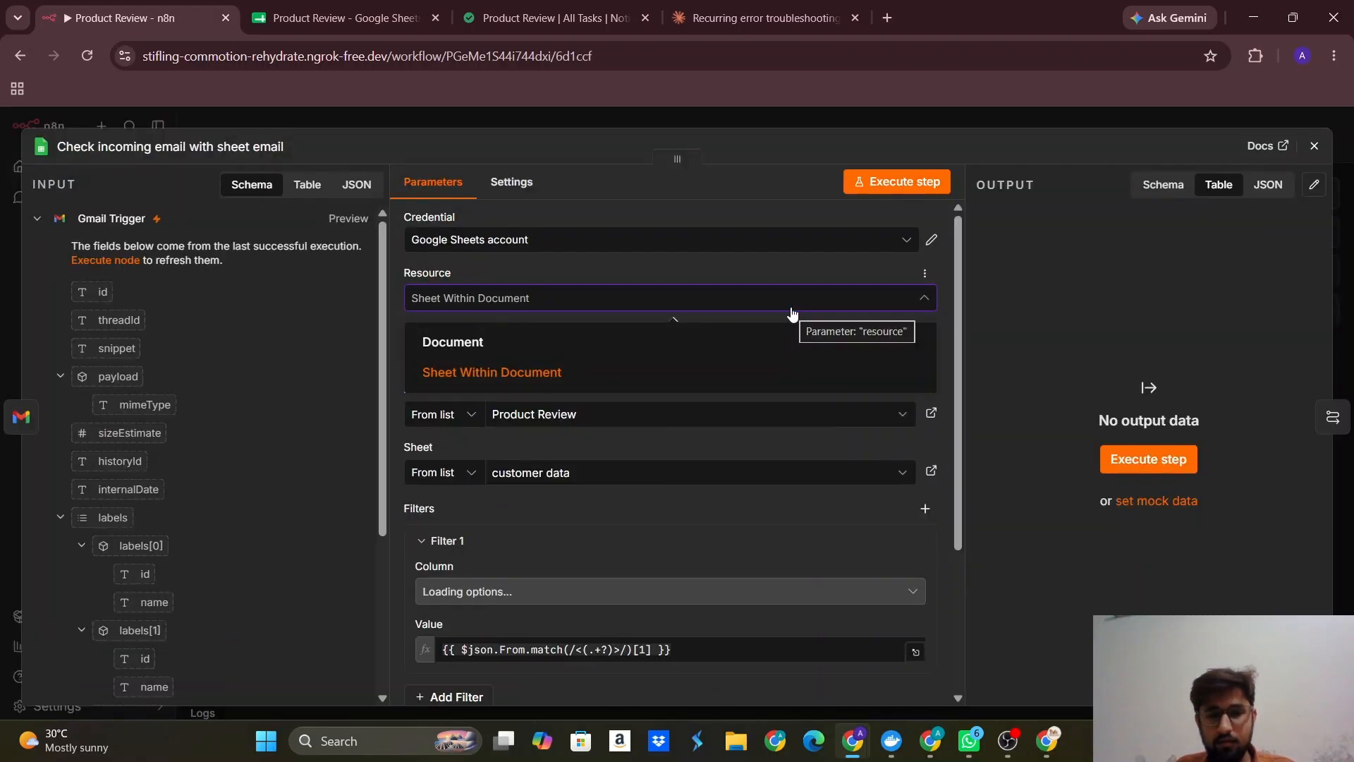
click(975, 400)
scroll(696, 484, down, 1)
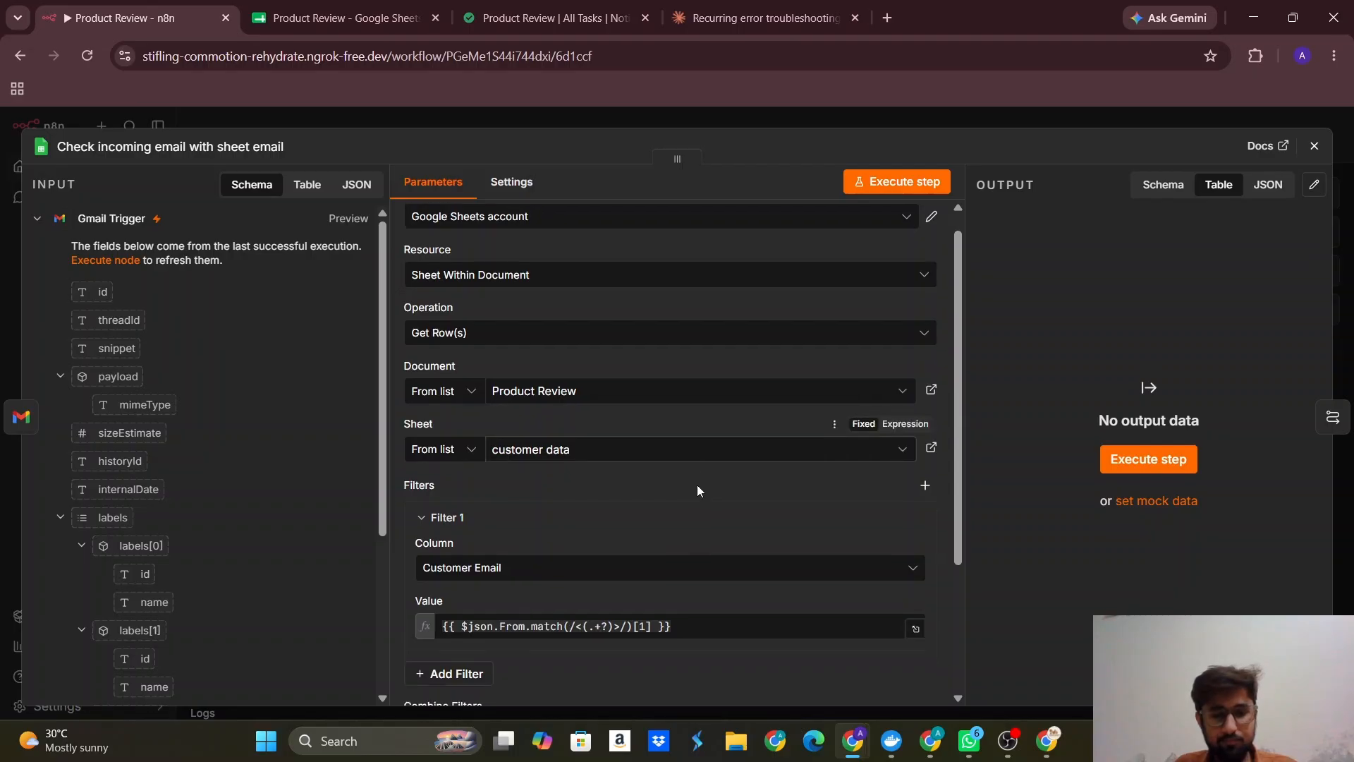
scroll(697, 484, down, 3)
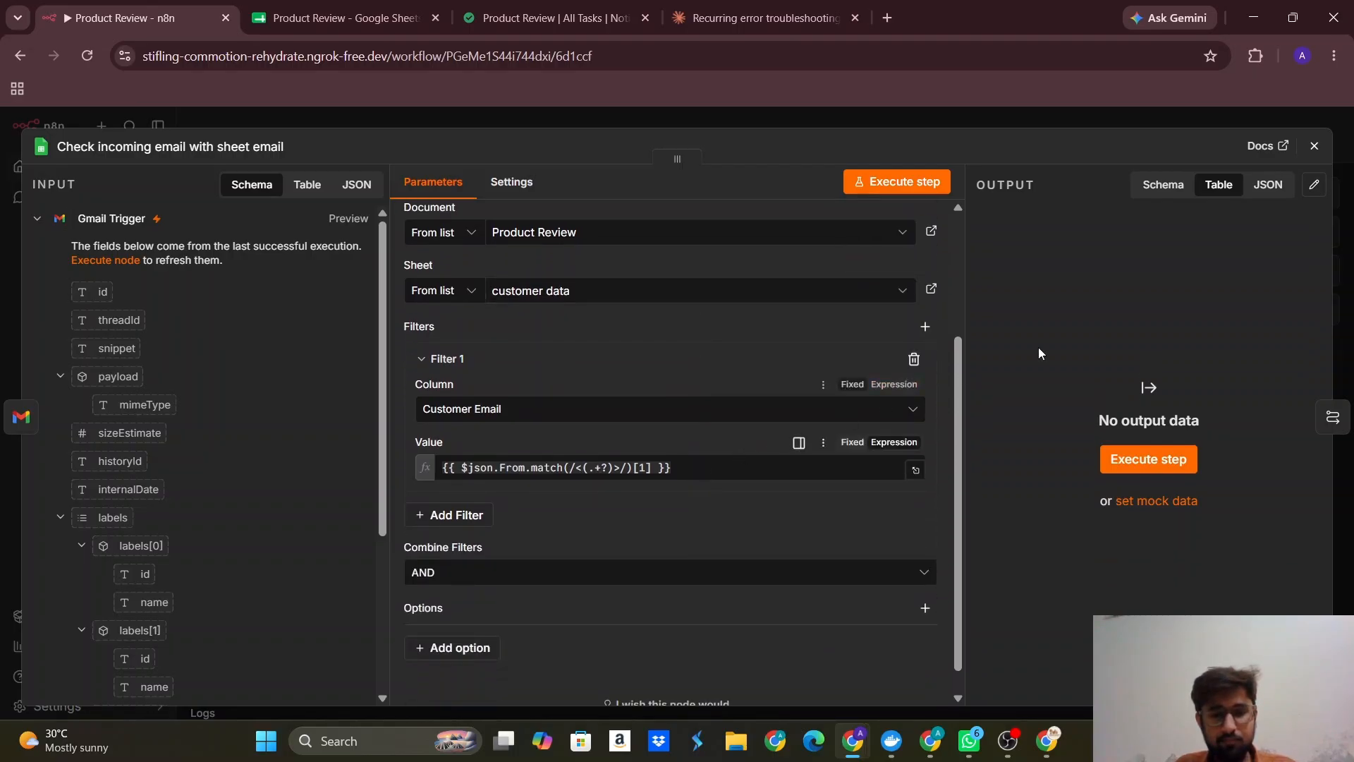
click(1314, 145)
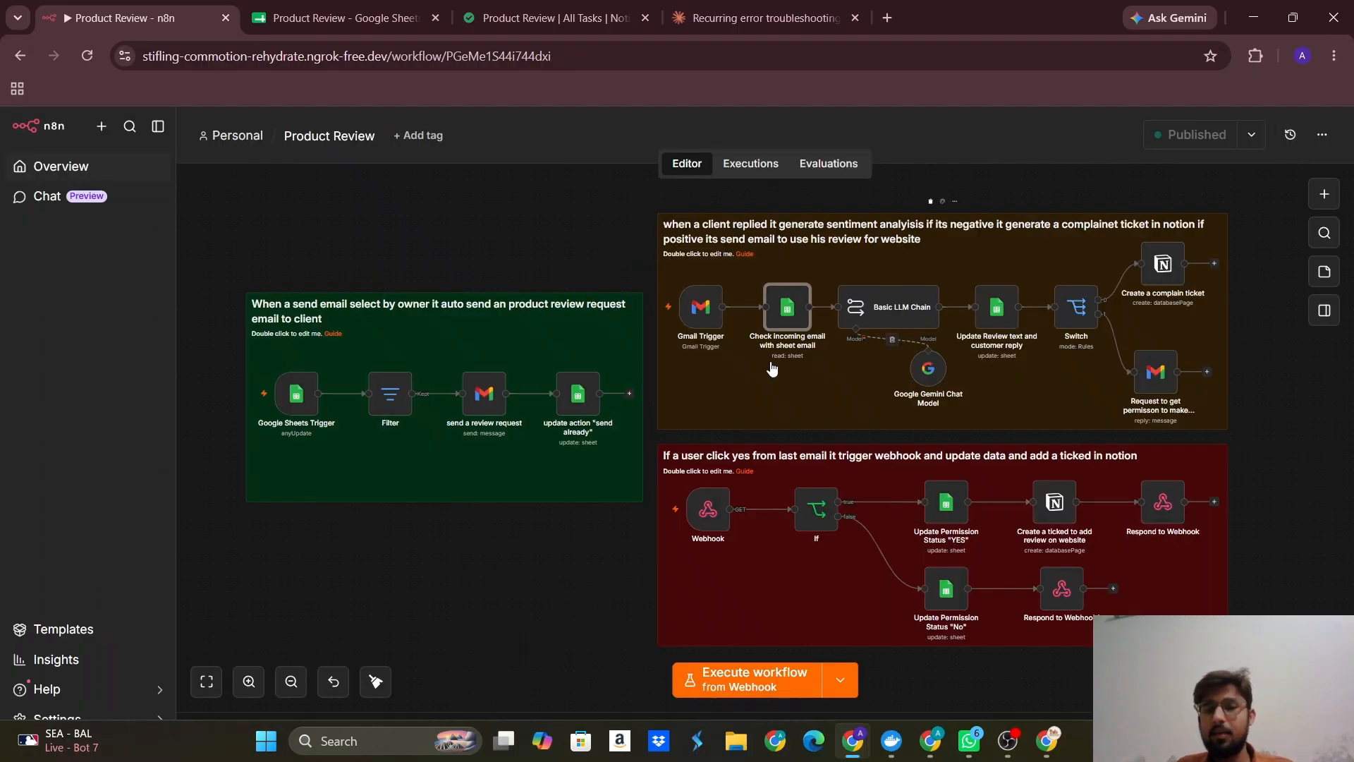
Inspect the Basic LLM Chain node's user prompt expression and the system message that classifies customer replies, and close the node
scroll(800, 388, right, 1)
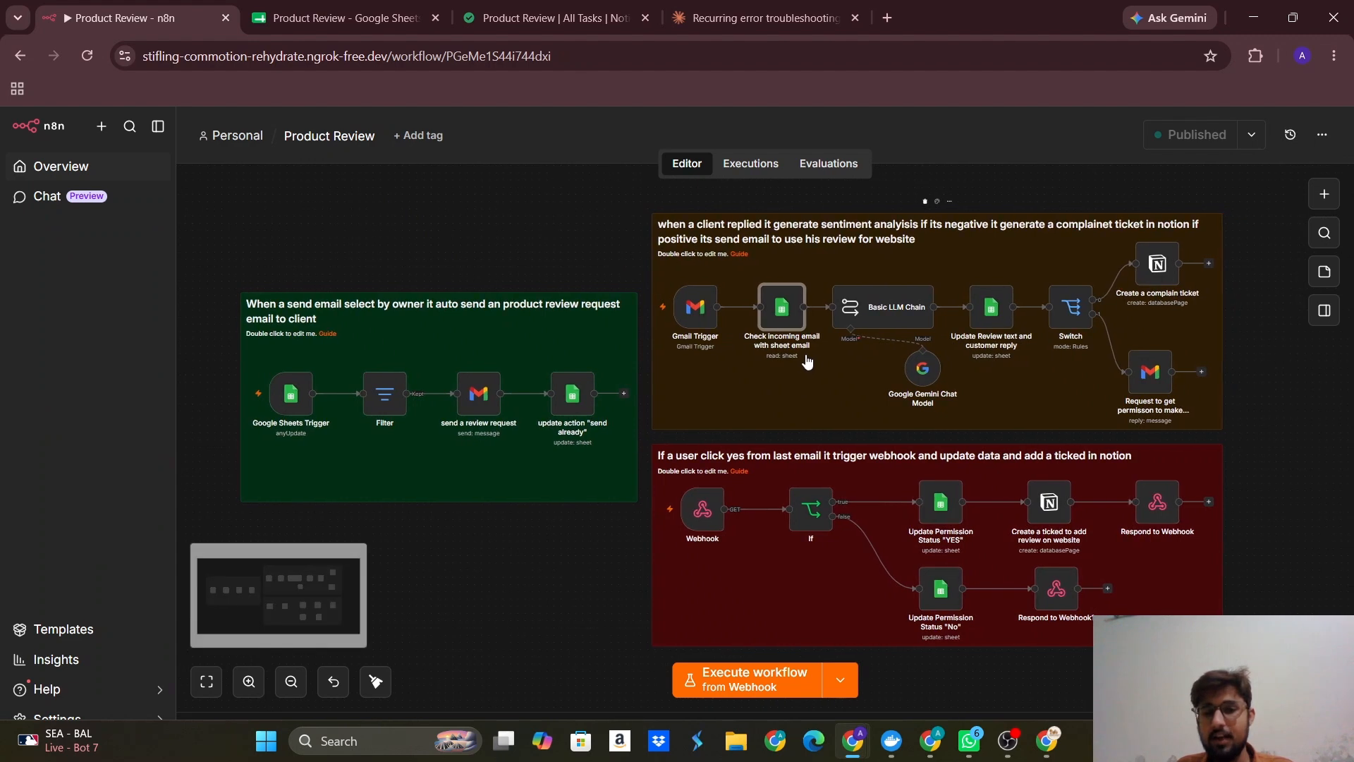
double_click(855, 312)
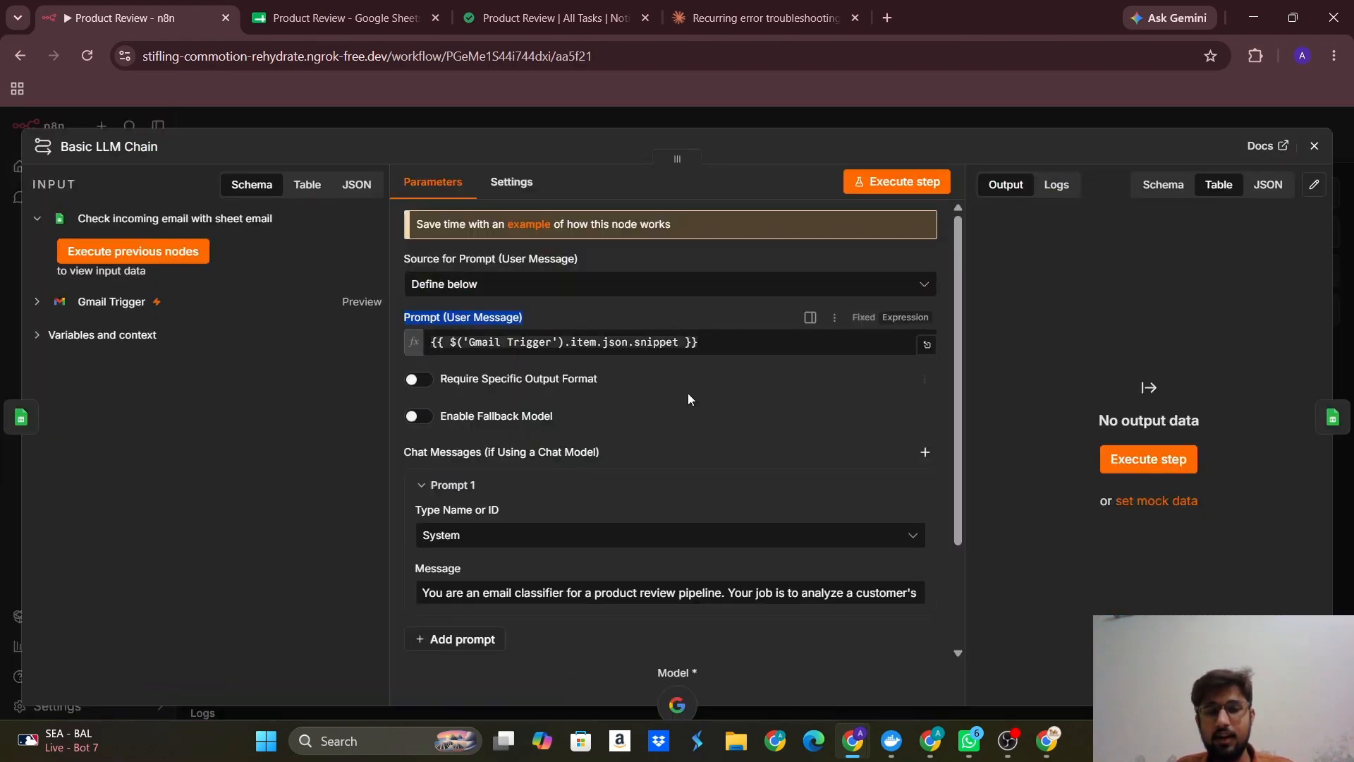
triple_click(709, 343)
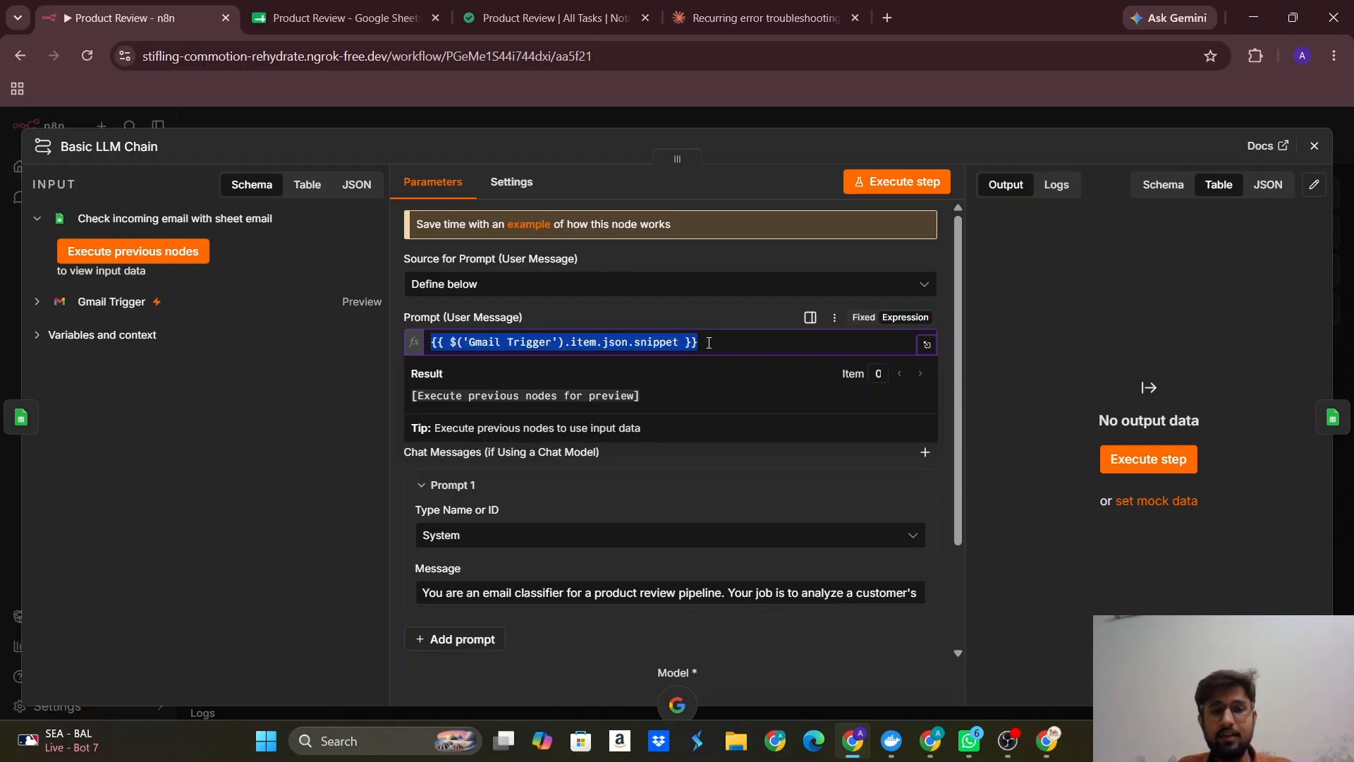
click(696, 485)
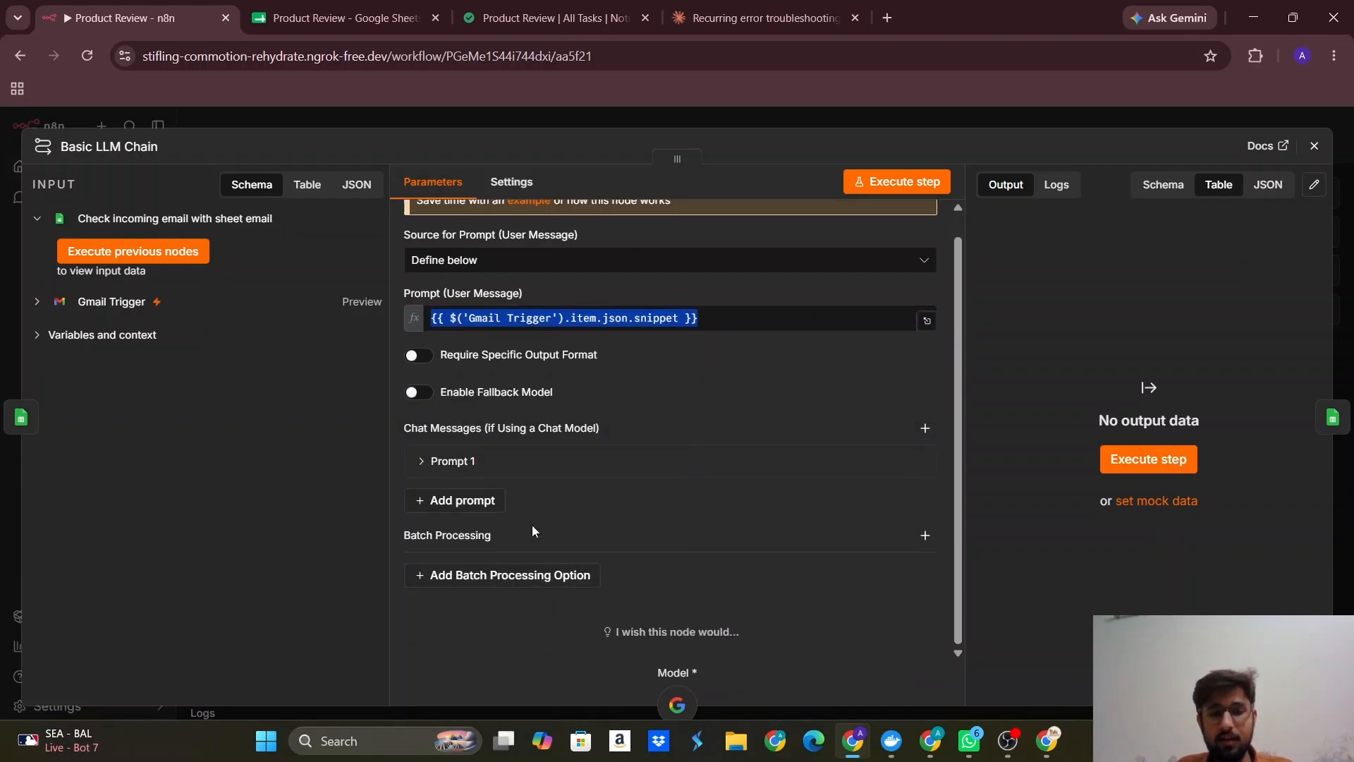
scroll(517, 579, up, 1)
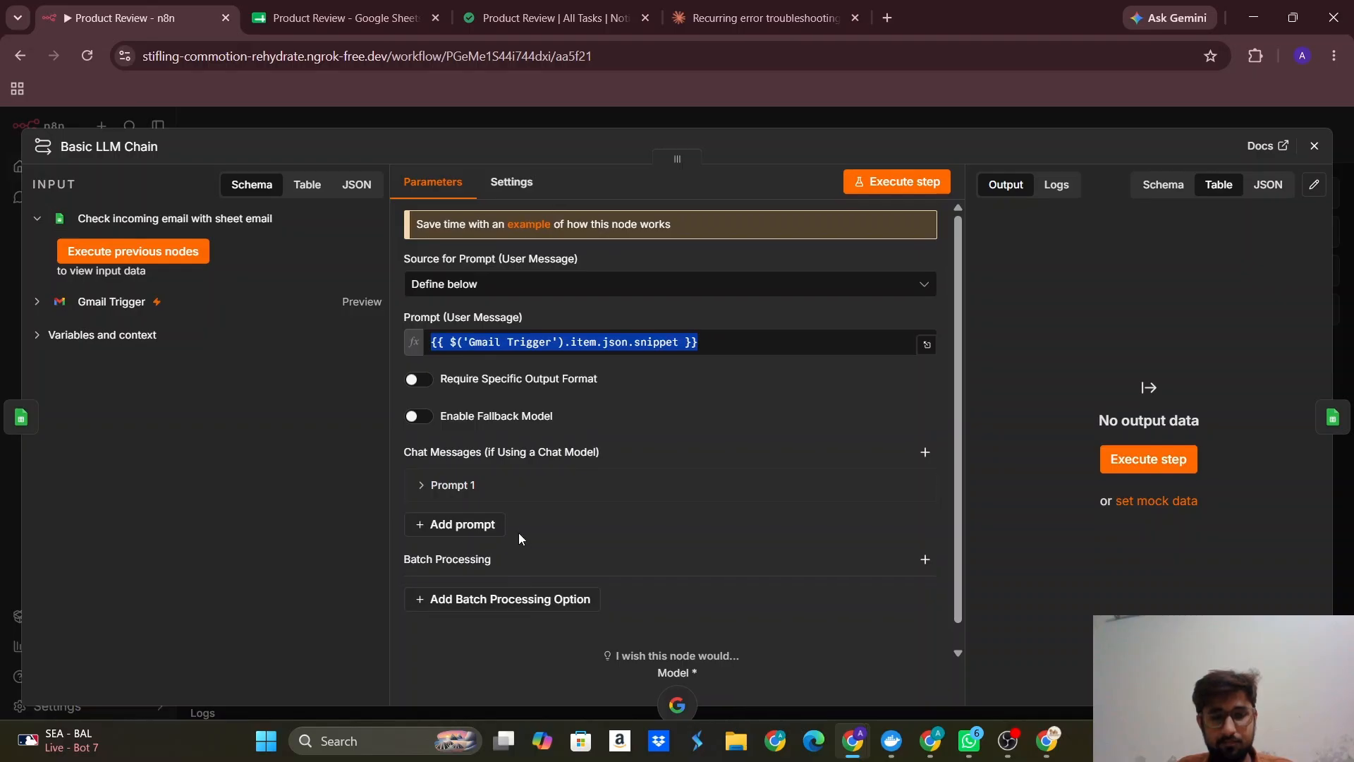
click(444, 487)
scroll(487, 499, down, 3)
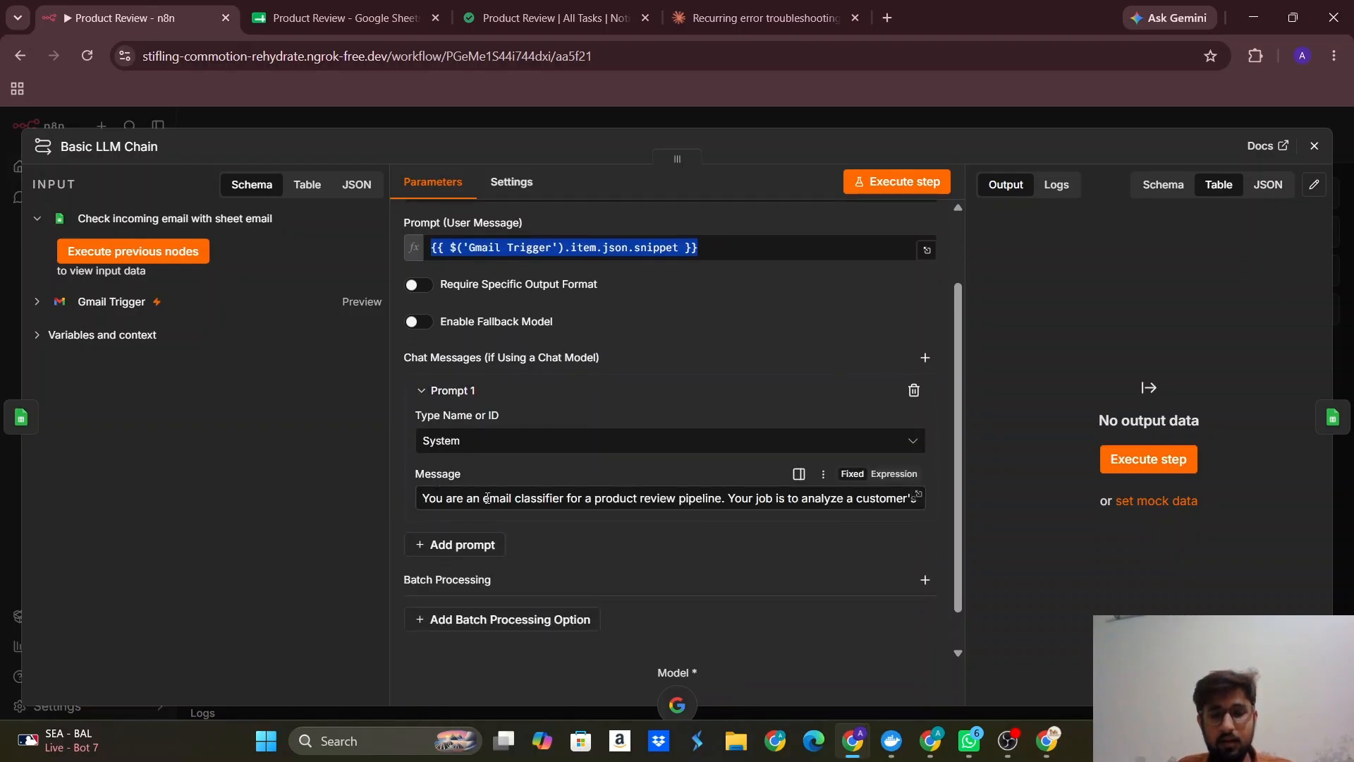
drag(487, 497, 987, 510)
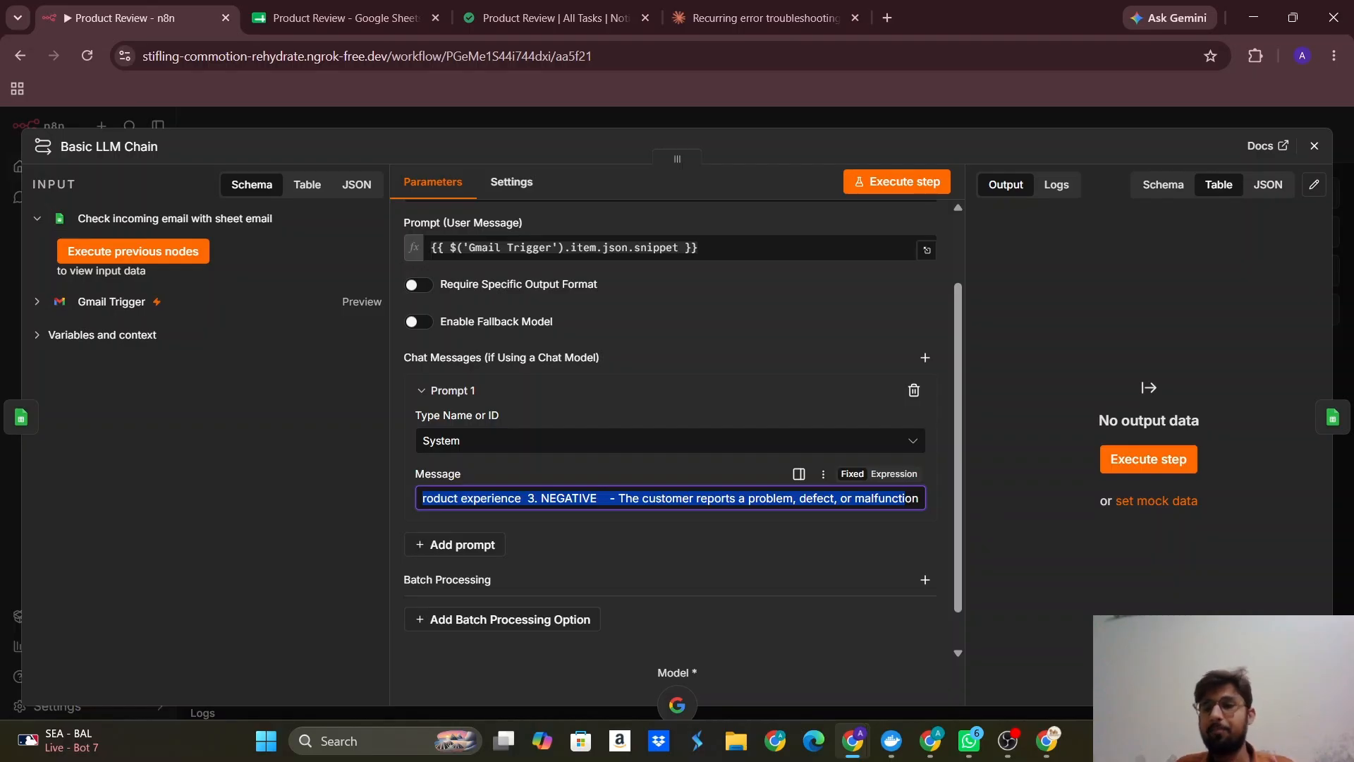
click(1316, 149)
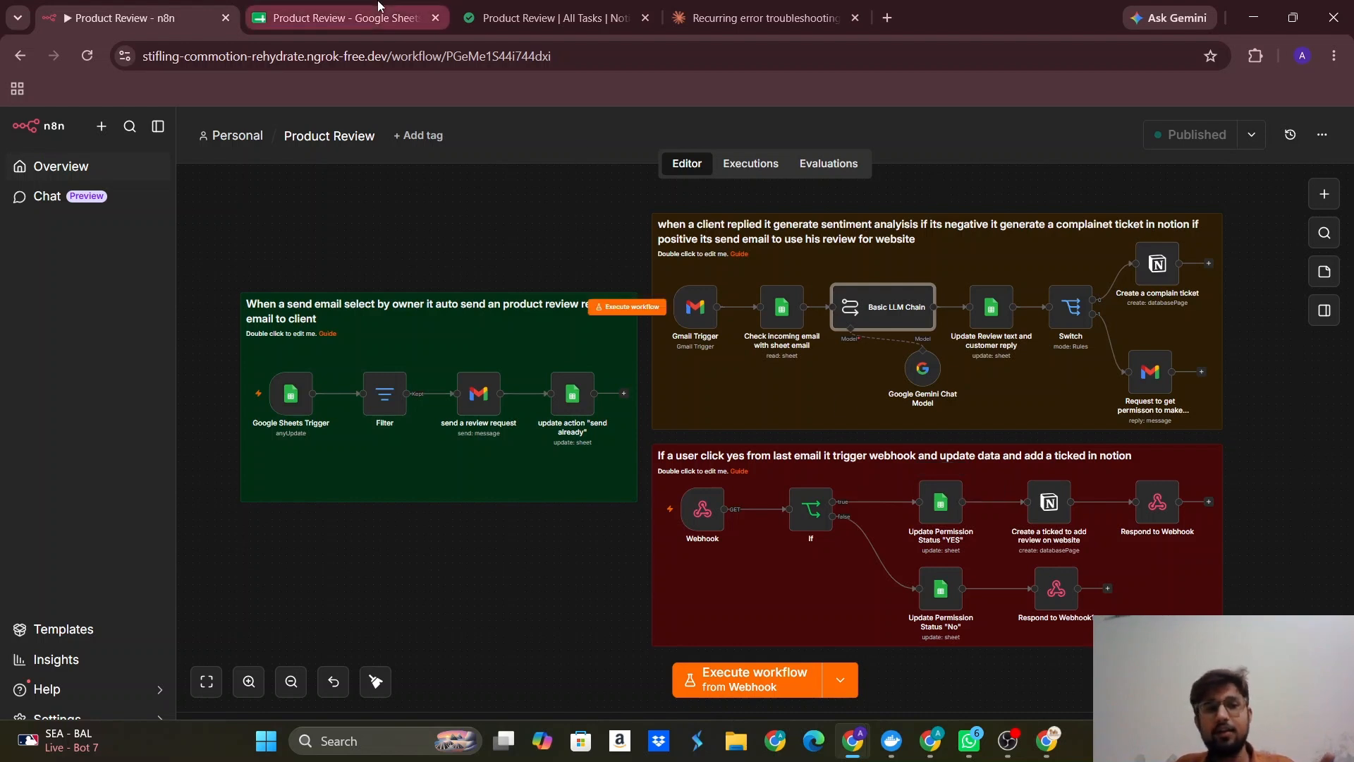
Switch to the Product Review sheet in Google Sheets and highlight the Review Text value in cell E2
click(346, 18)
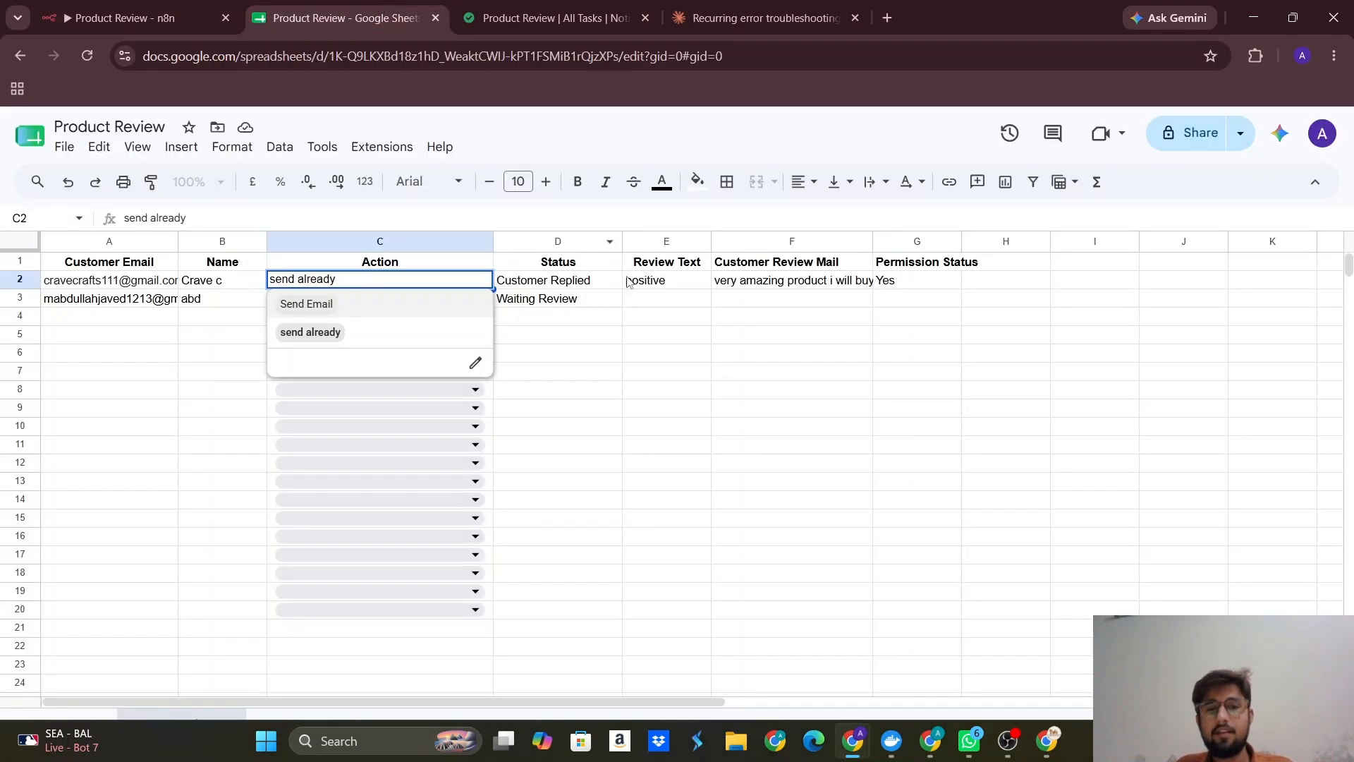
click(662, 283)
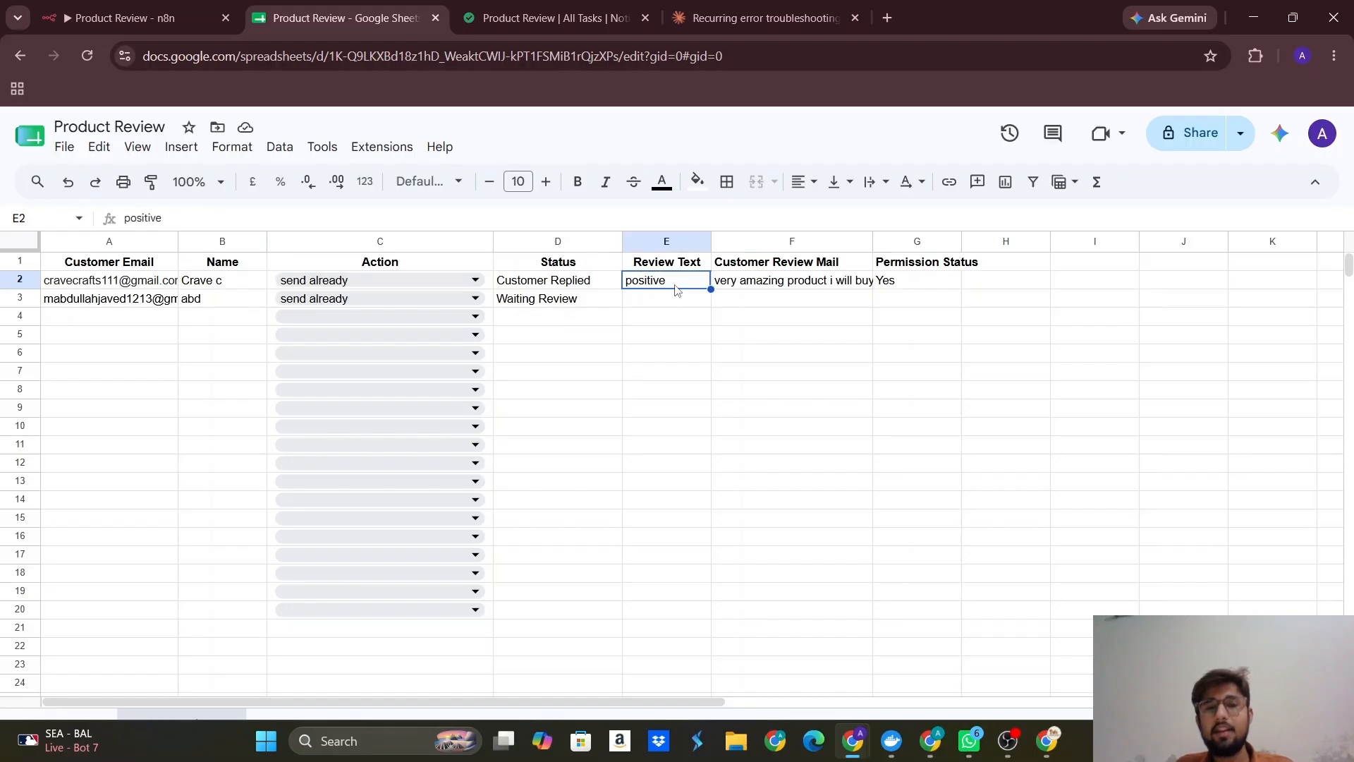
double_click(675, 284)
double_click(676, 284)
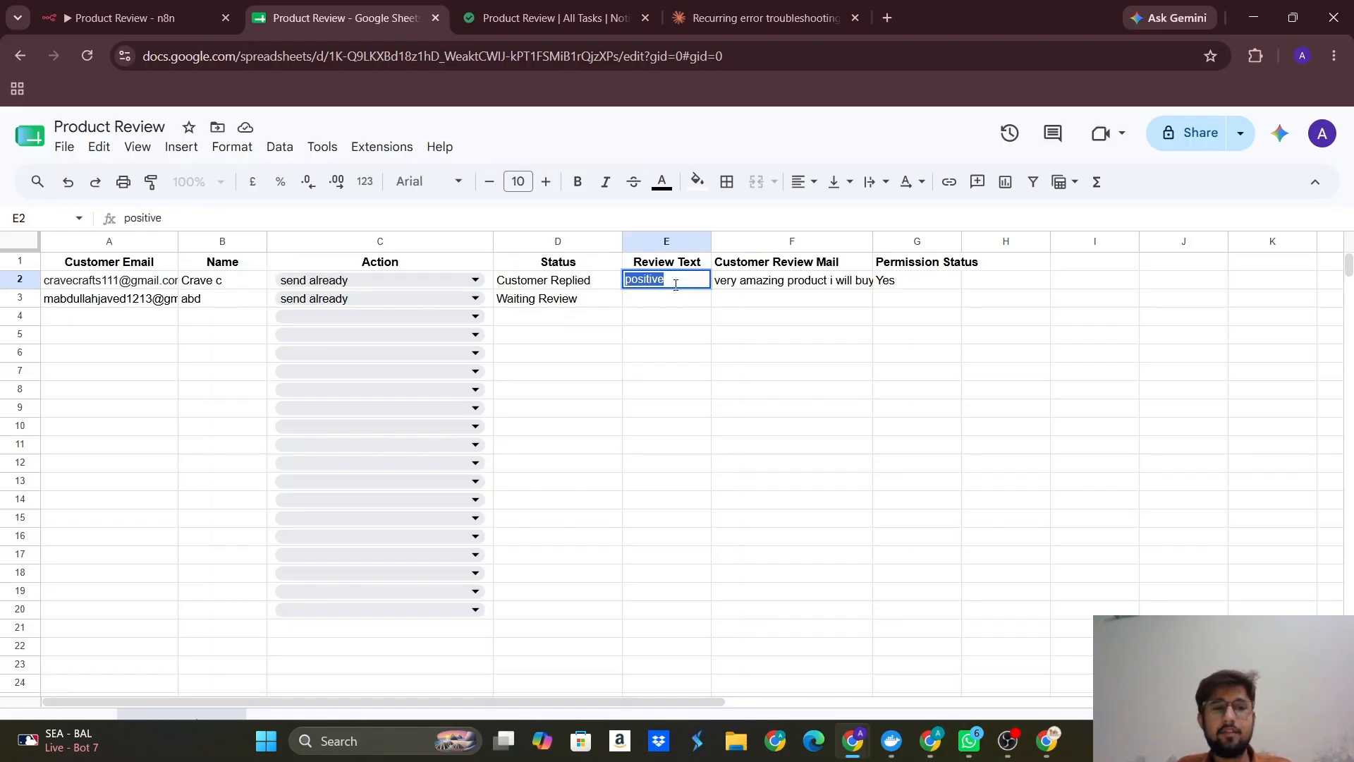
Return to the n8n workflow and inspect the permission request node's reply operation, message ID and HTML message, then close it
click(163, 7)
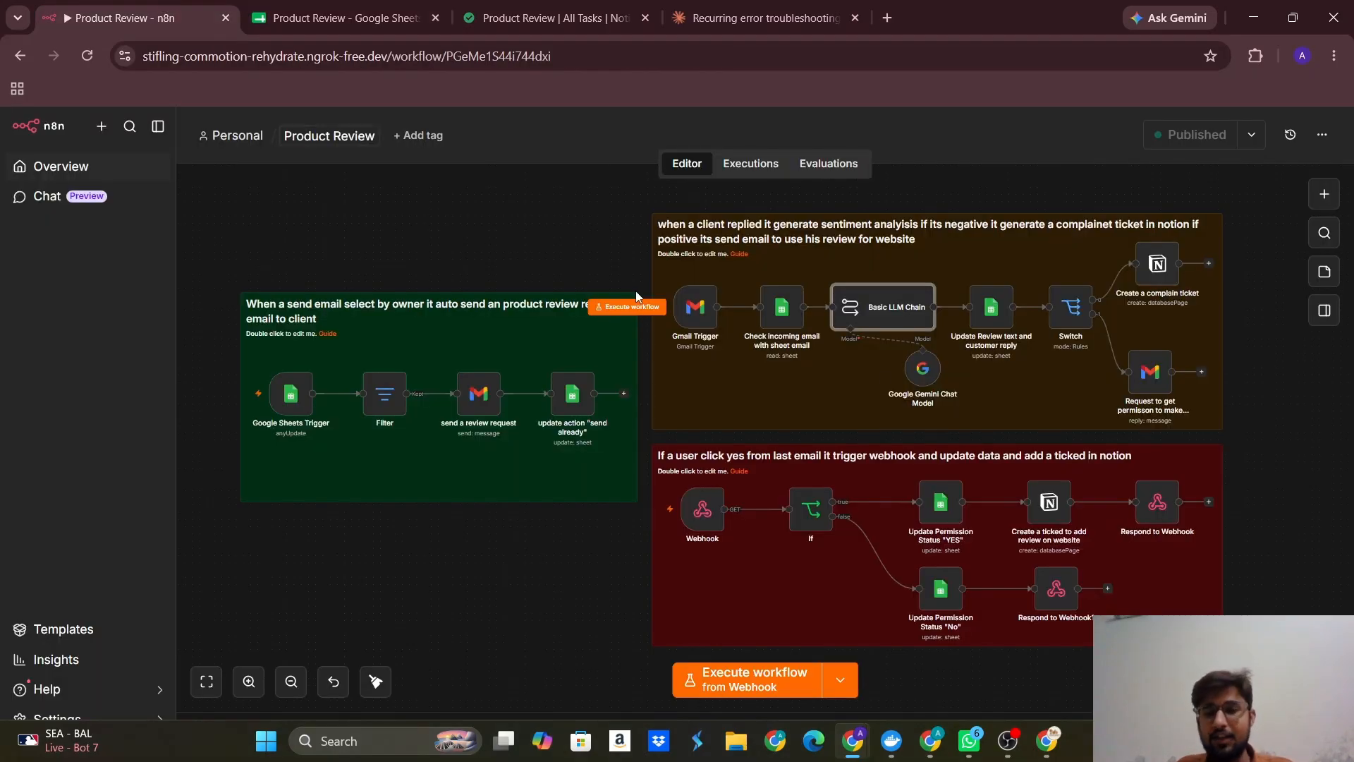
scroll(1026, 370, right, 2)
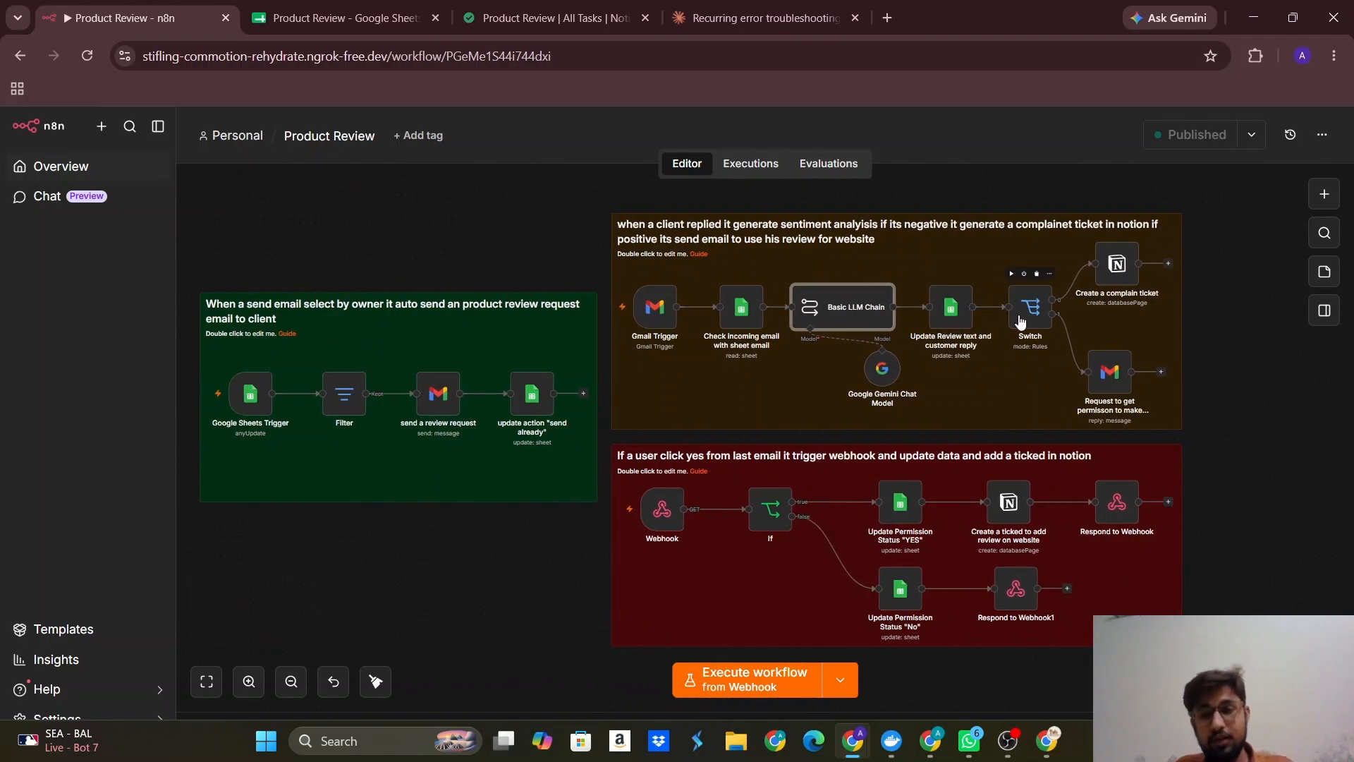
click(1110, 372)
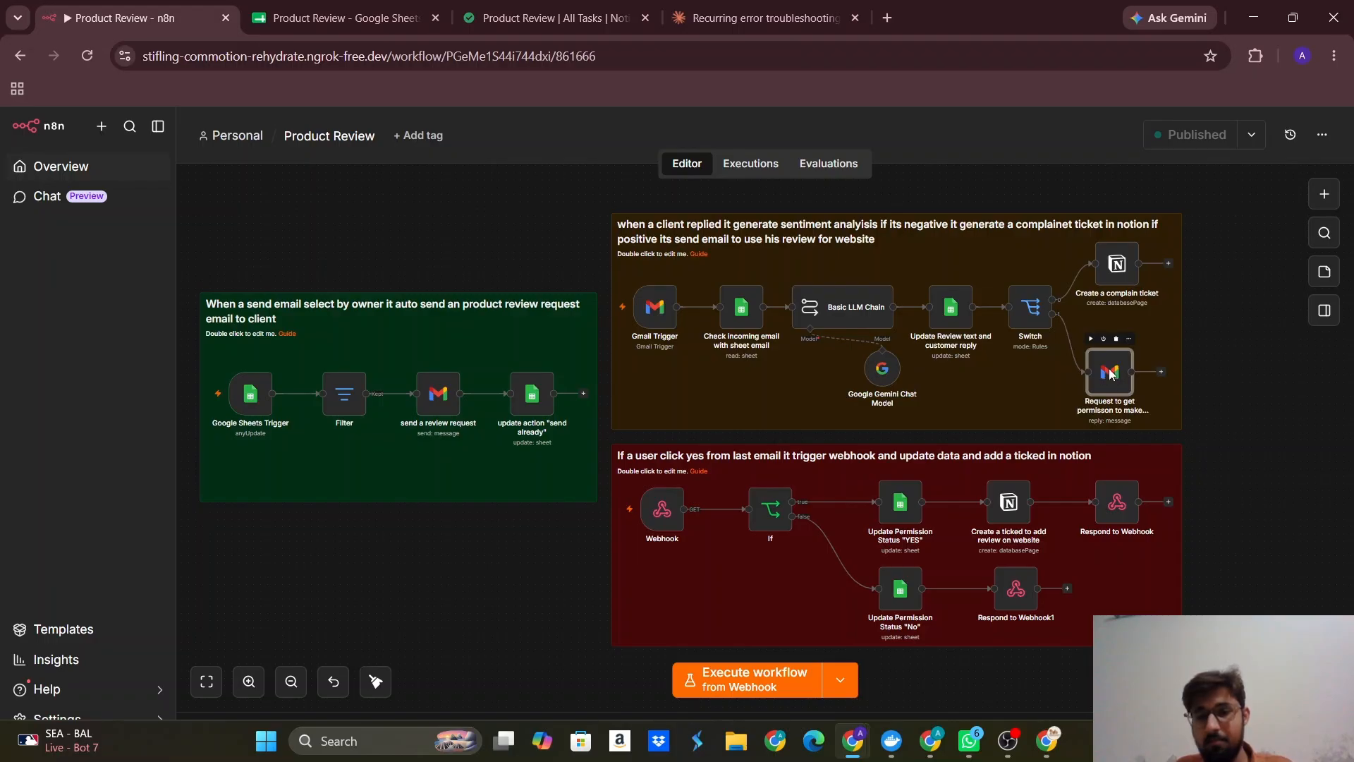
double_click(1110, 372)
scroll(834, 459, down, 1)
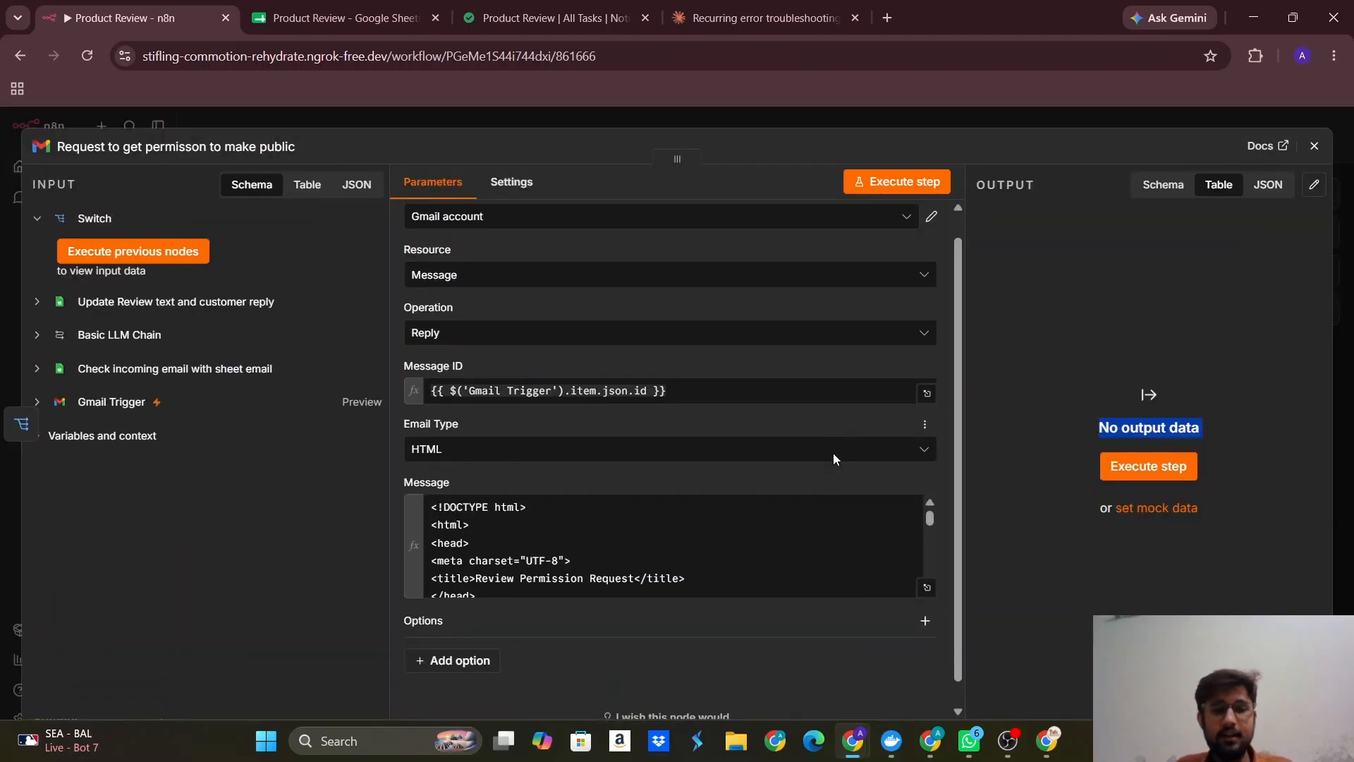
scroll(735, 531, down, 5)
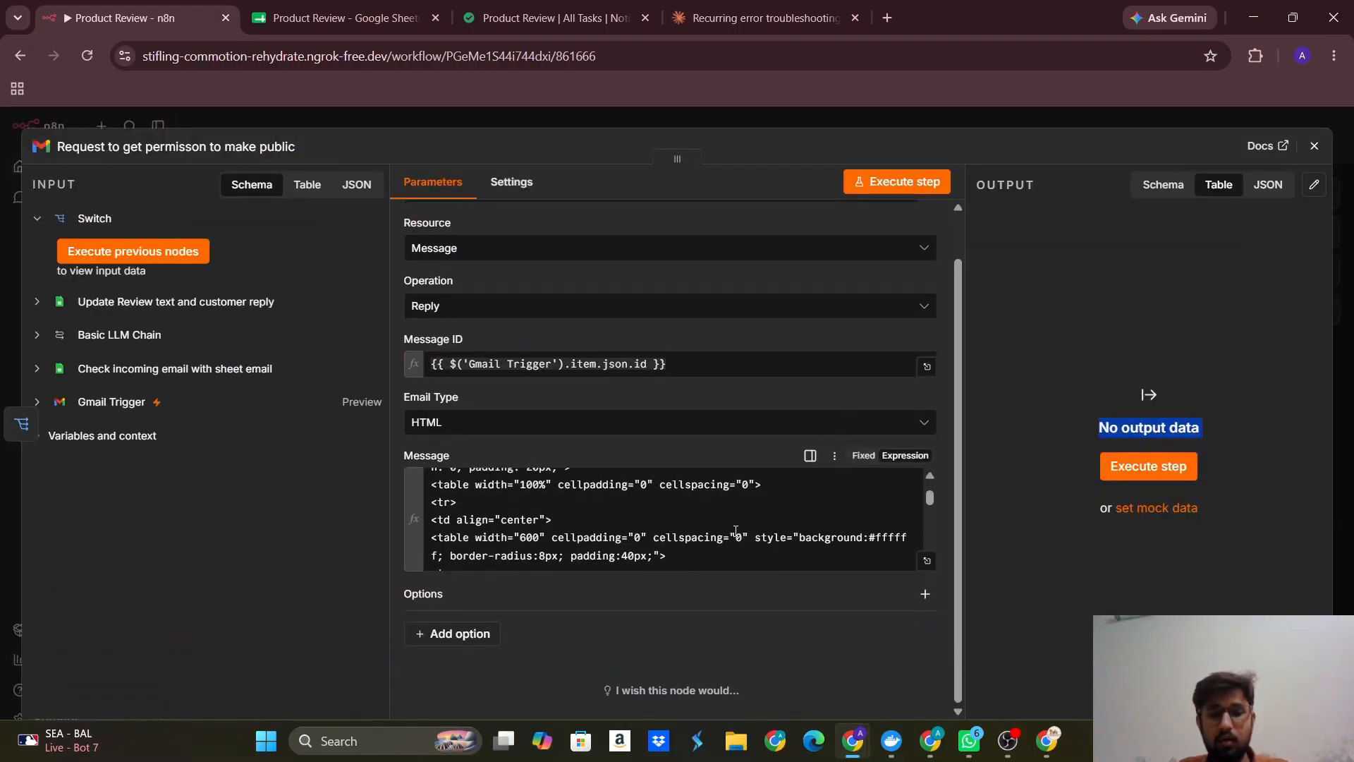
scroll(735, 531, down, 8)
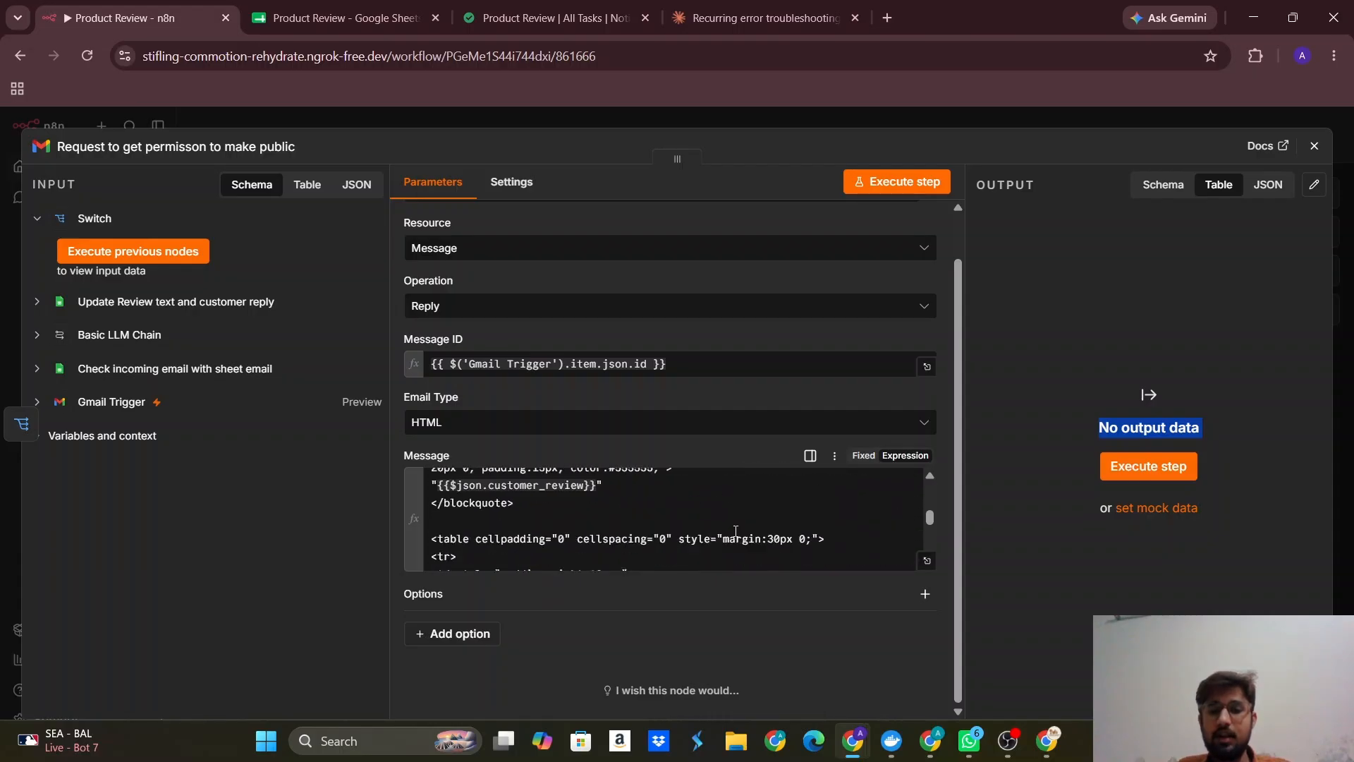
scroll(736, 531, up, 15)
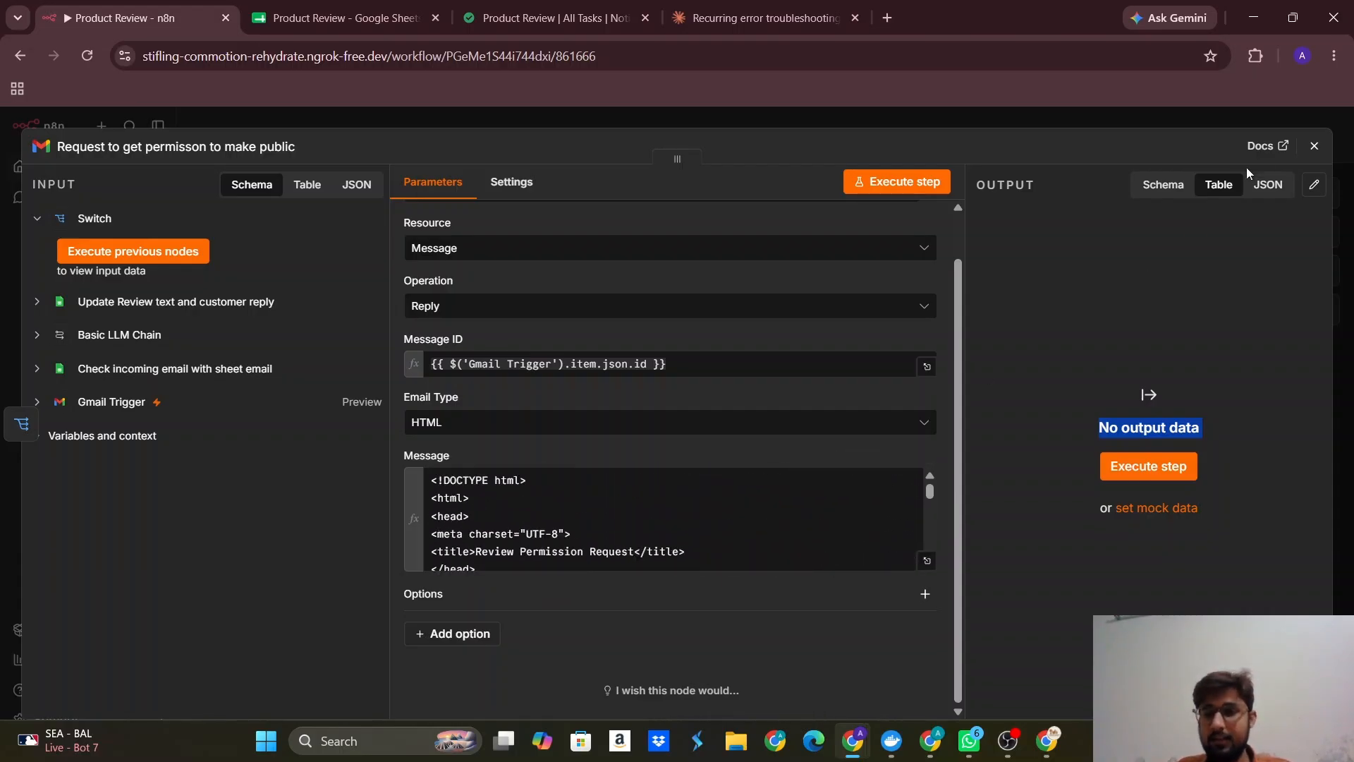
click(1314, 146)
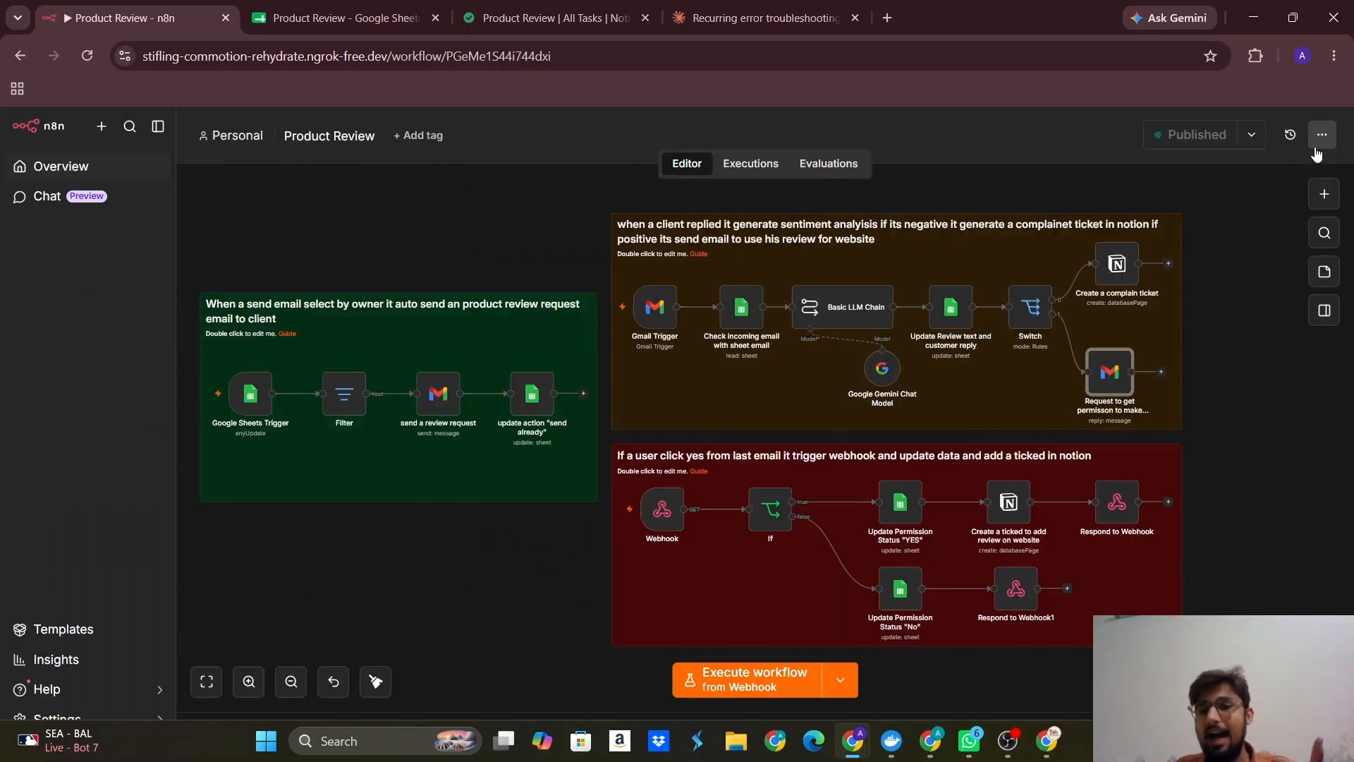
Compare the Create a complain ticket node's settings with the "Complained Bad Reviews - Contact to User" task in Notion, and close the node
double_click(1115, 268)
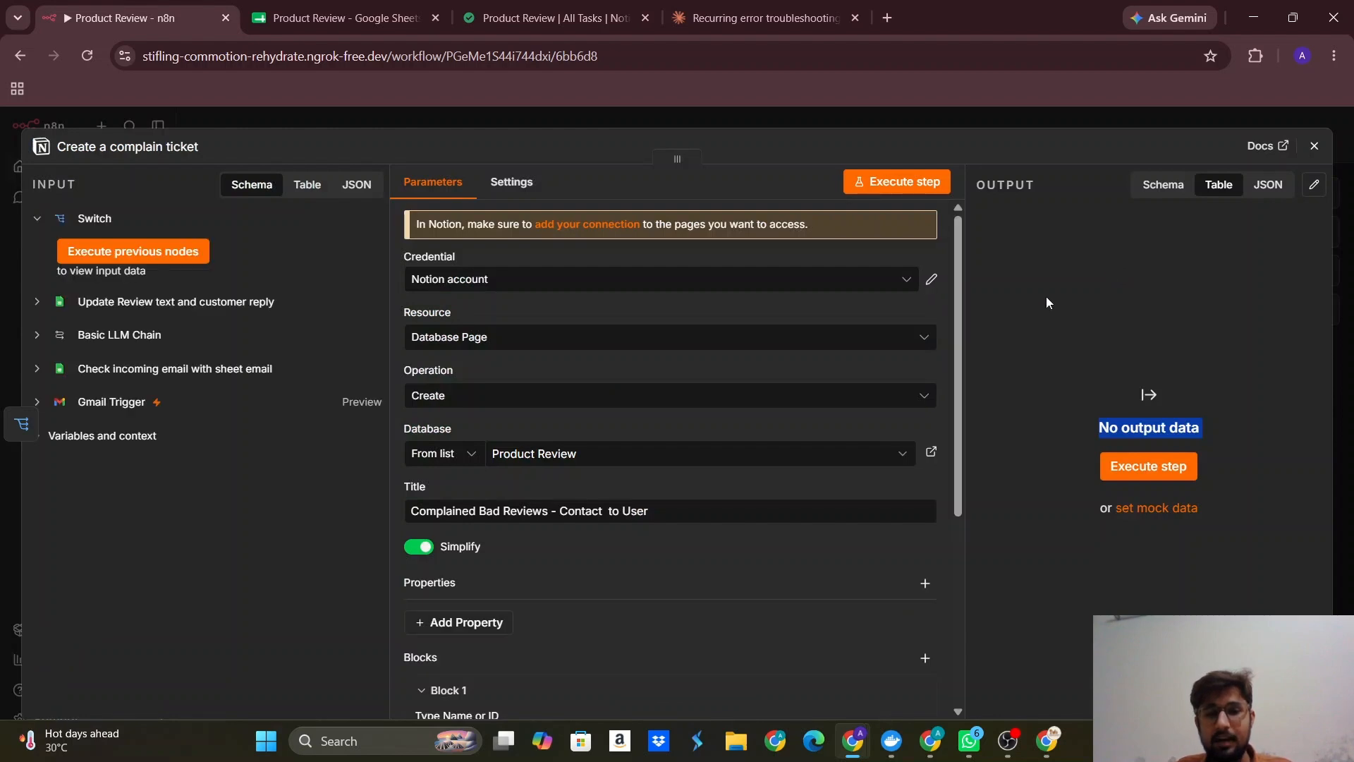
scroll(783, 467, down, 1)
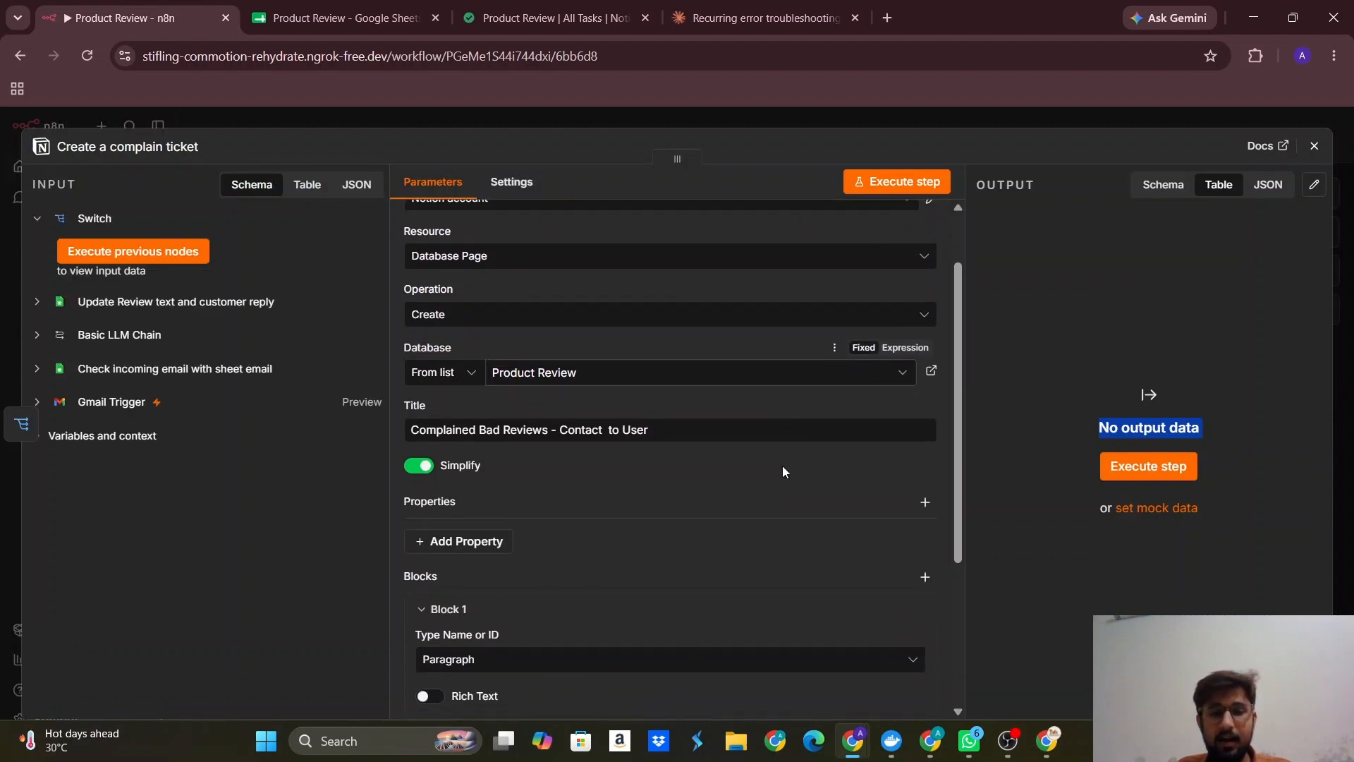
click(565, 17)
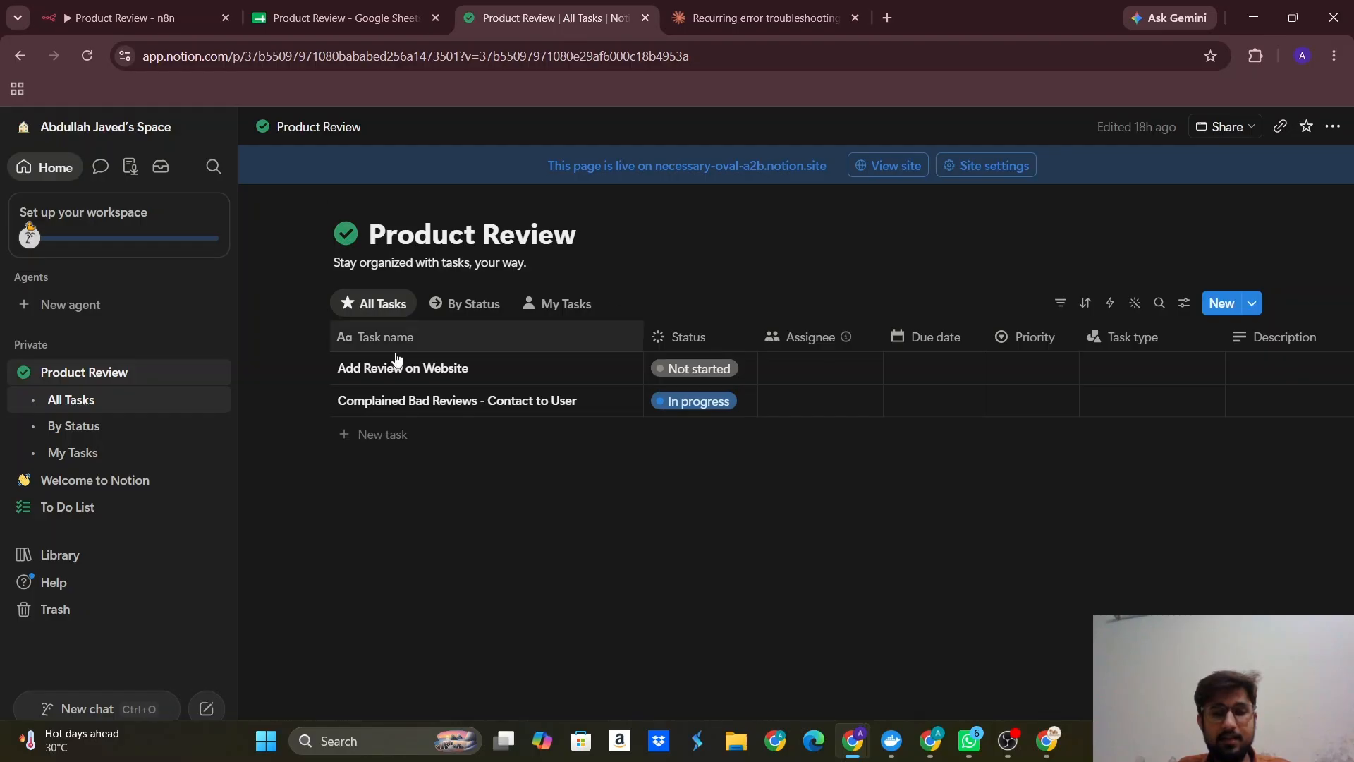
click(336, 401)
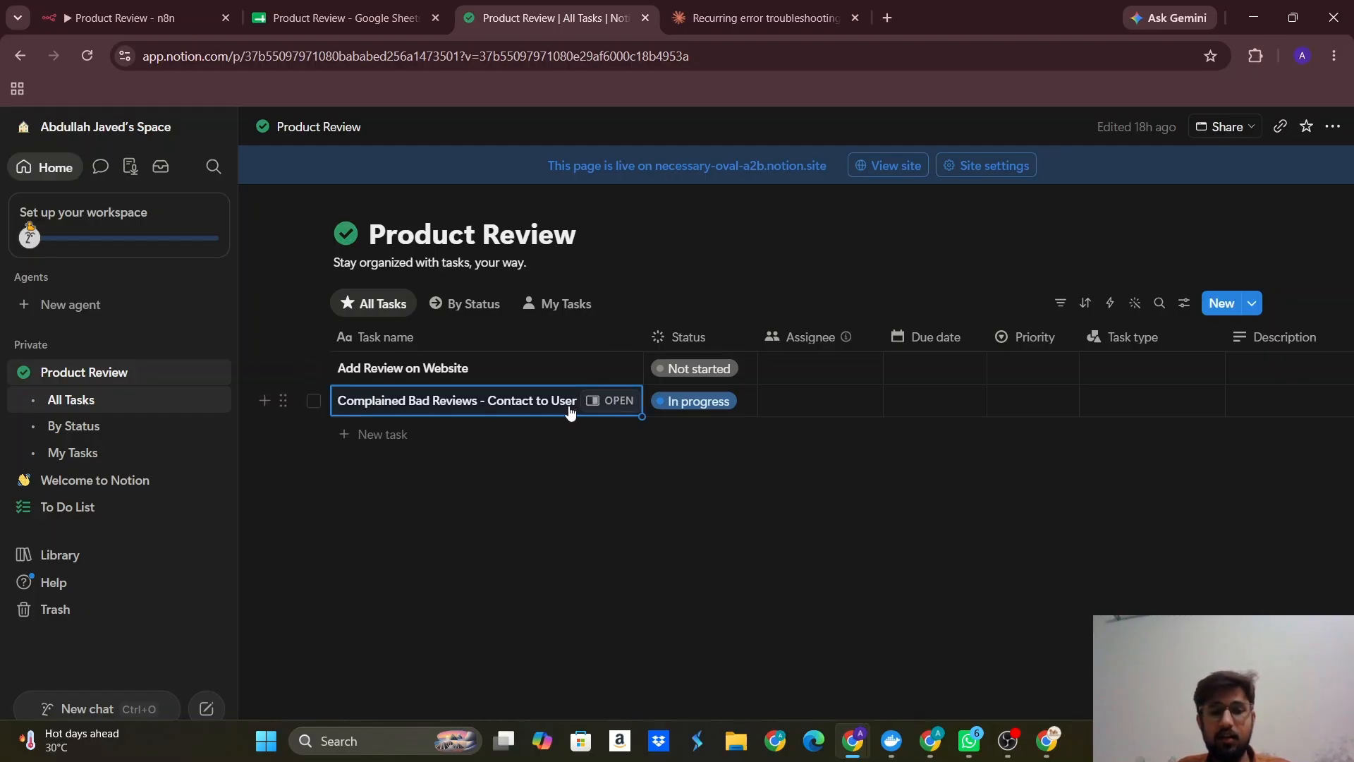
click(546, 510)
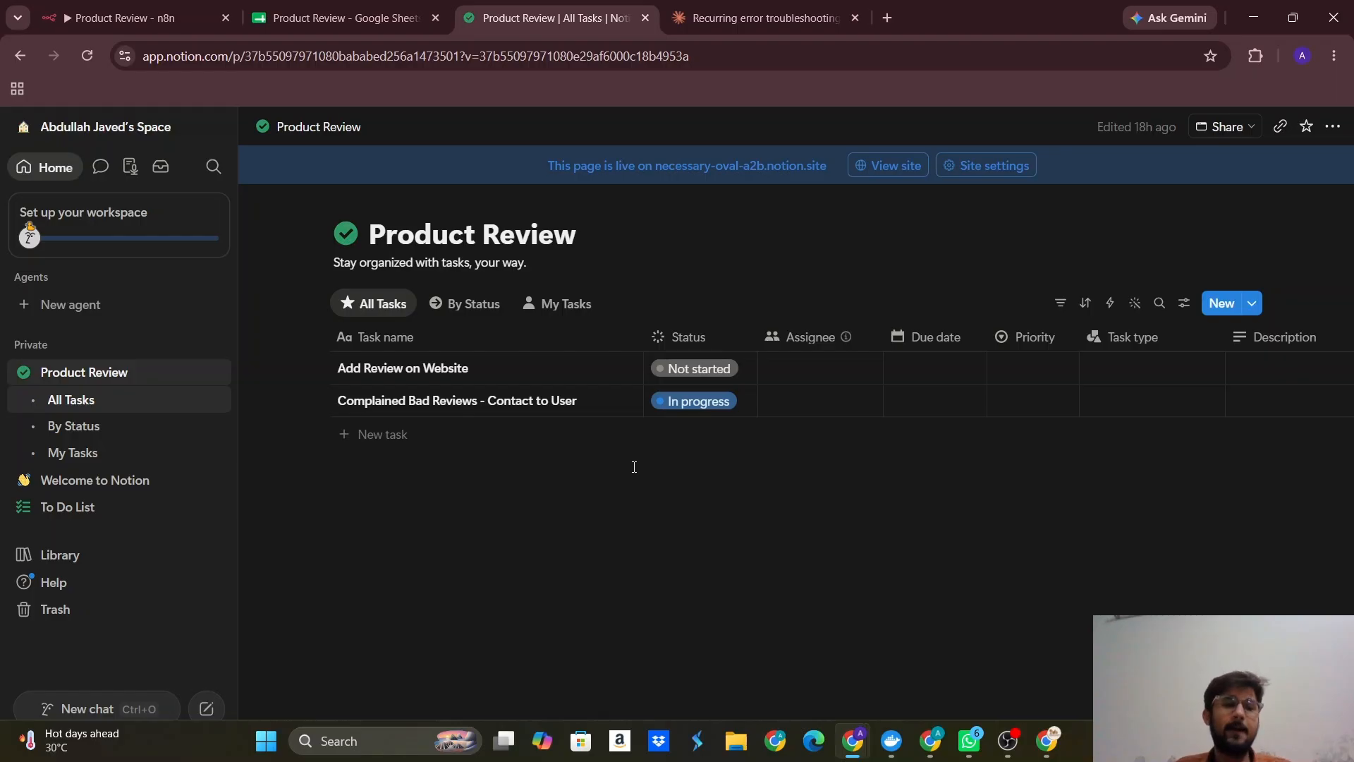
click(127, 18)
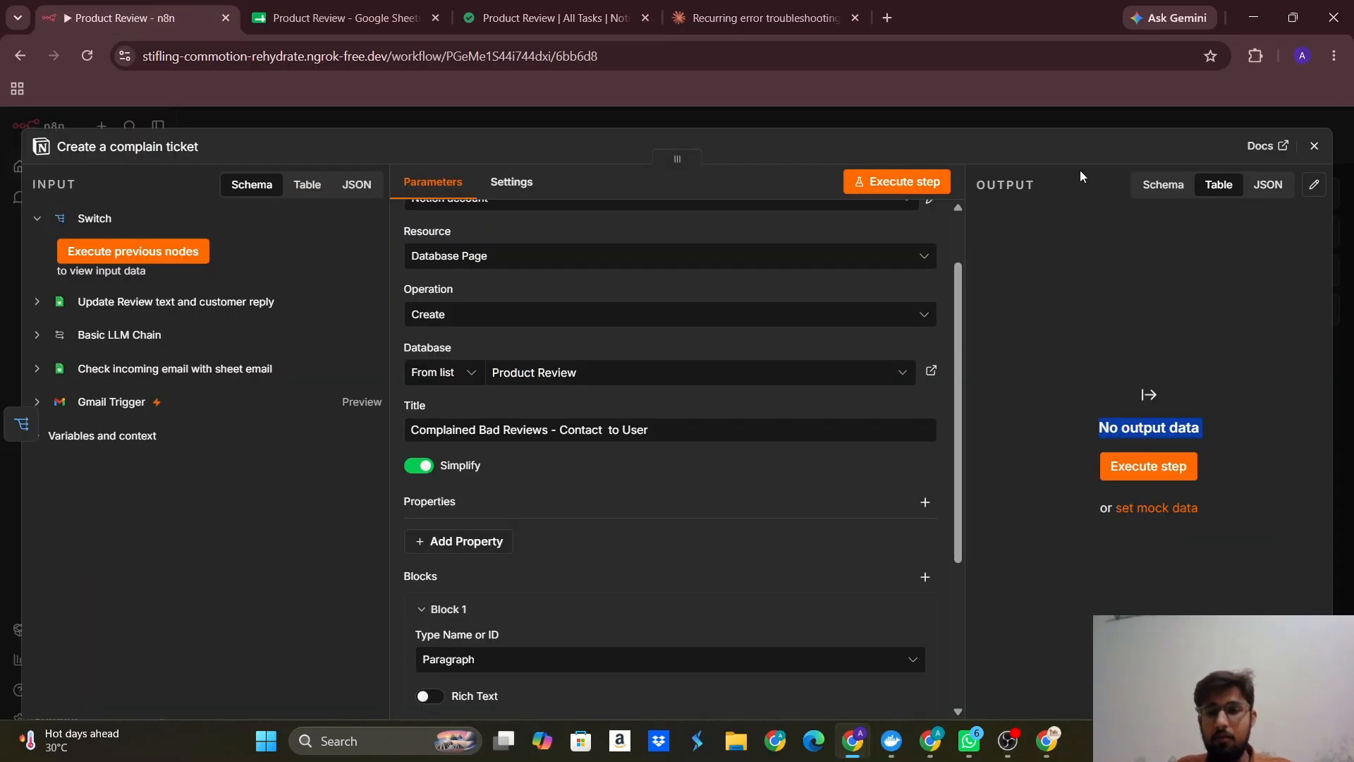
click(1314, 145)
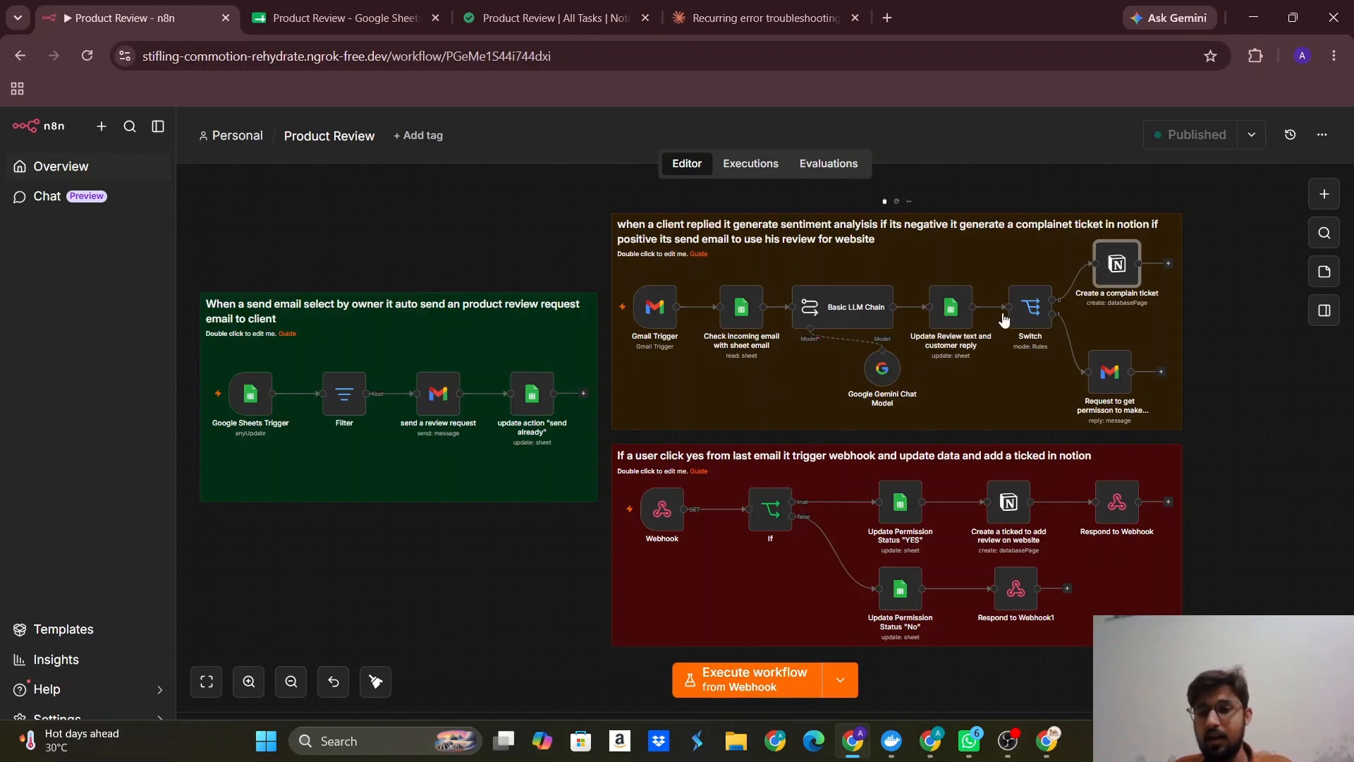
Switch to Gmail and read down the review conversation to the permission email's yes and no choices
scroll(1019, 432, down, 1)
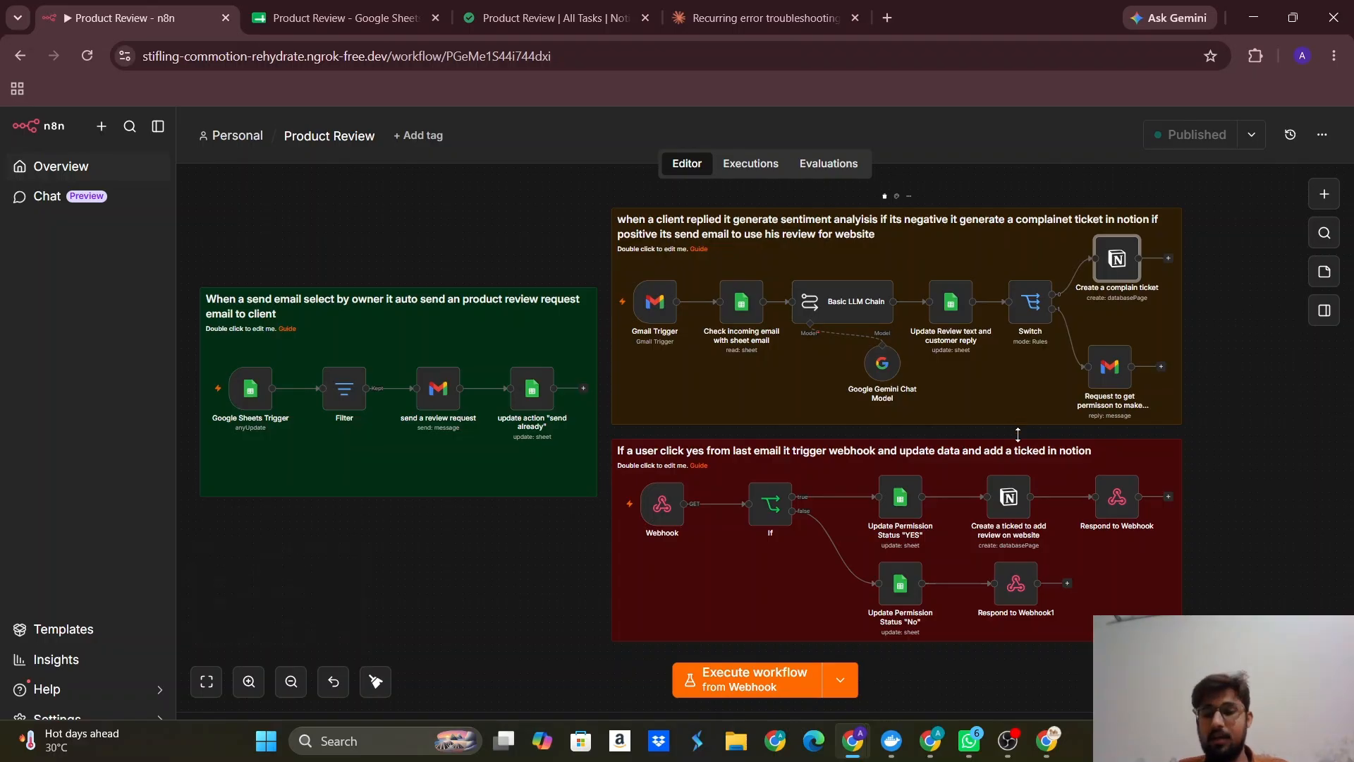
click(1047, 742)
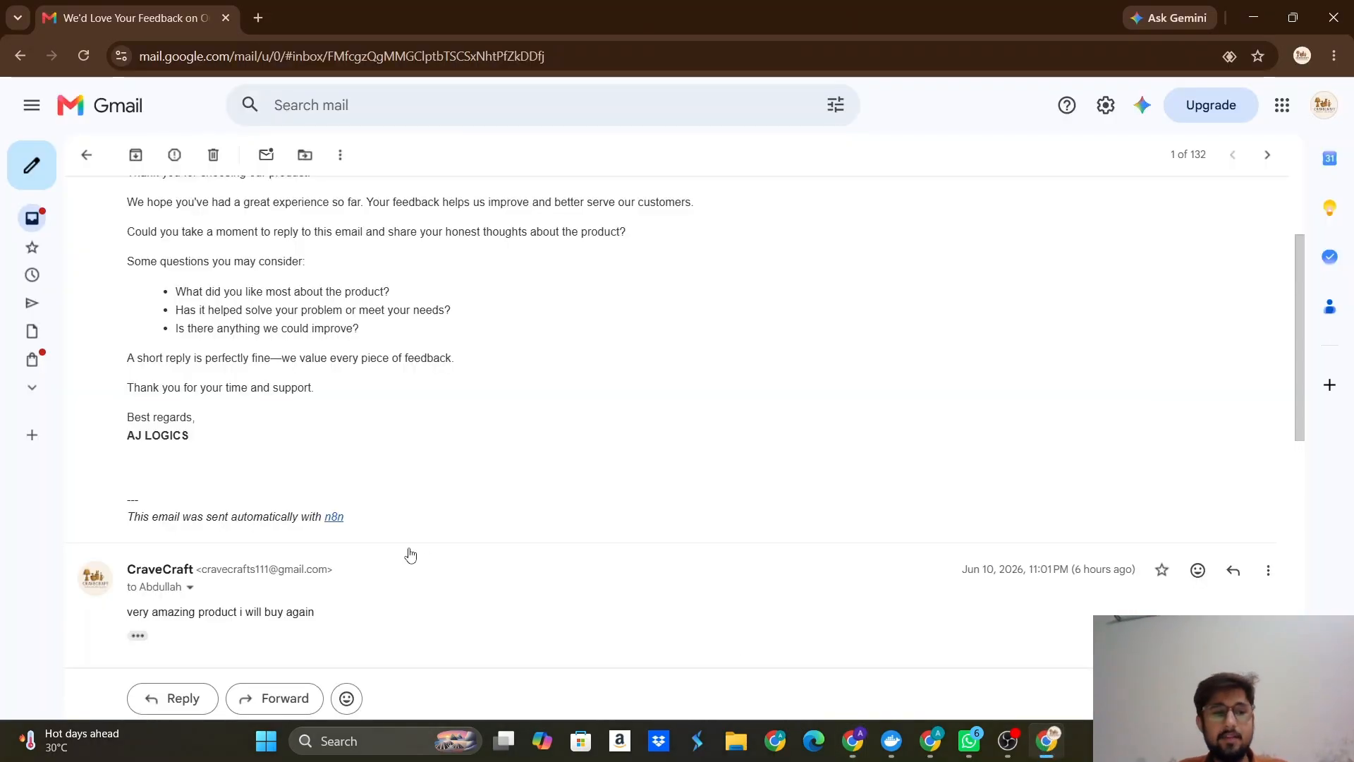
scroll(409, 554, down, 5)
scroll(410, 555, down, 2)
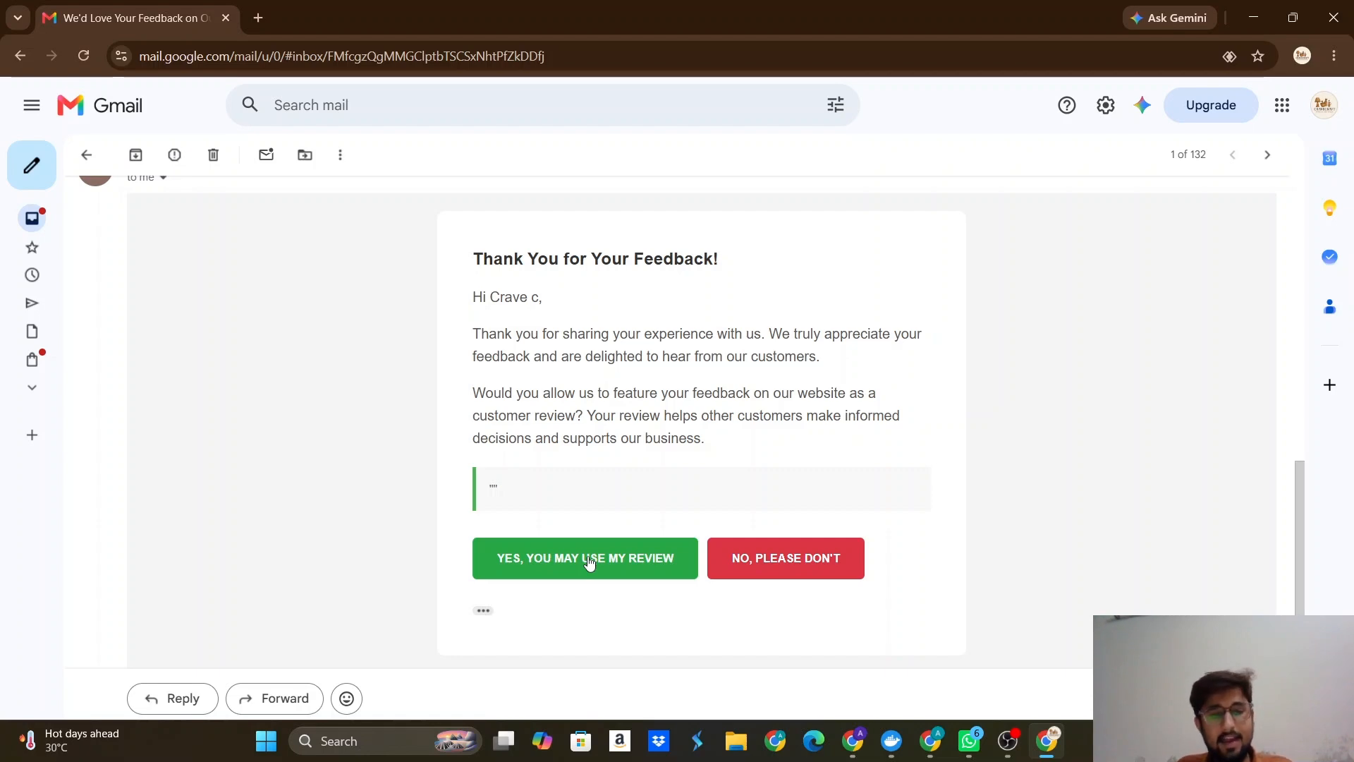
Return to n8n, inspect the permission request node's HTML links, highlight the Customer Email expression in the NO button URL, and close the node
key(alt+Tab)
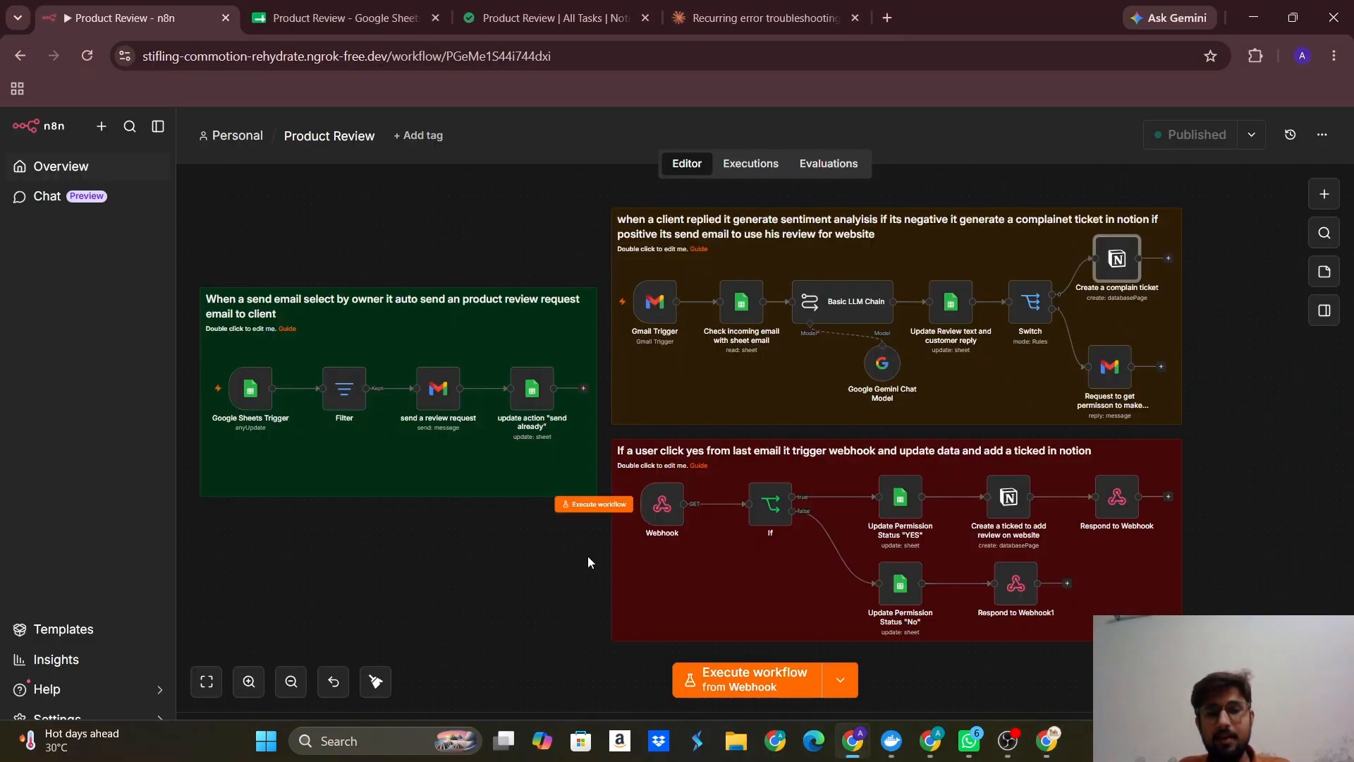
double_click(1116, 373)
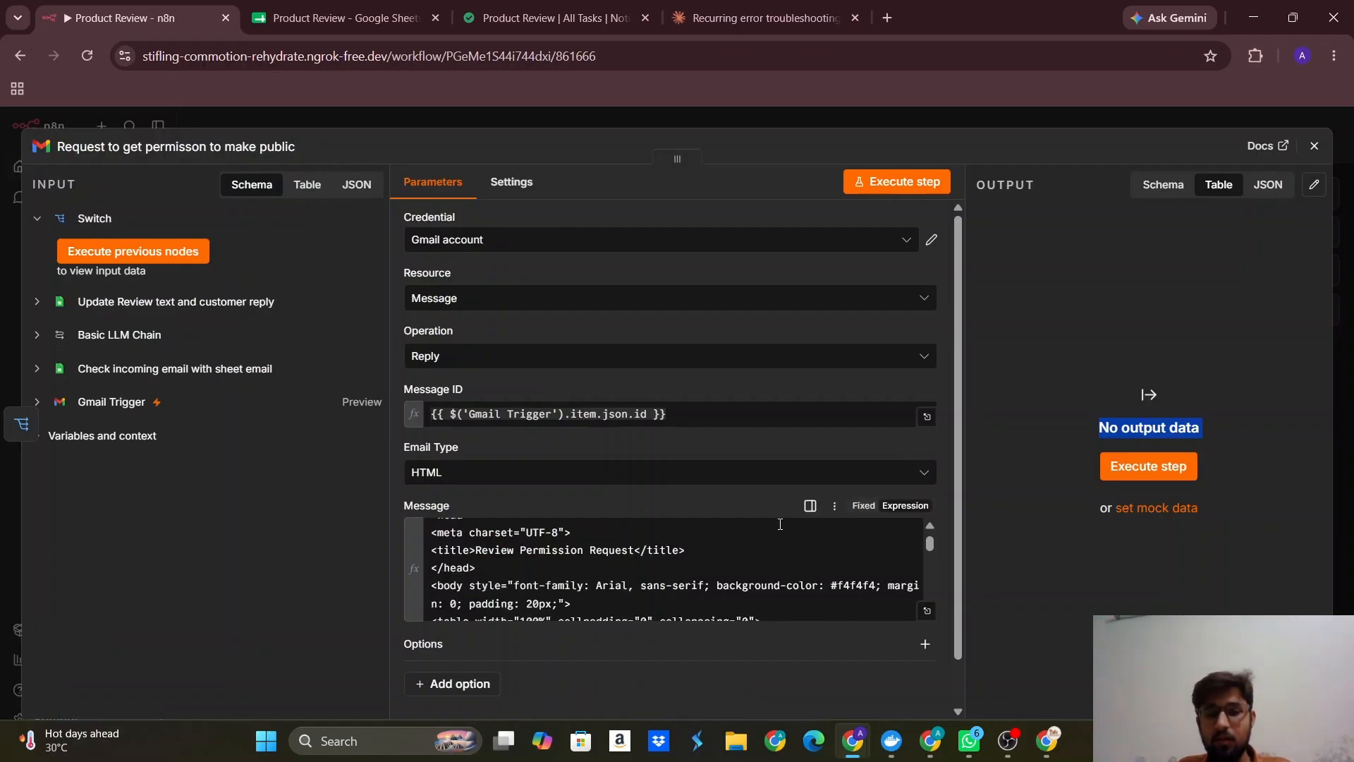
scroll(780, 524, down, 10)
scroll(779, 524, up, 5)
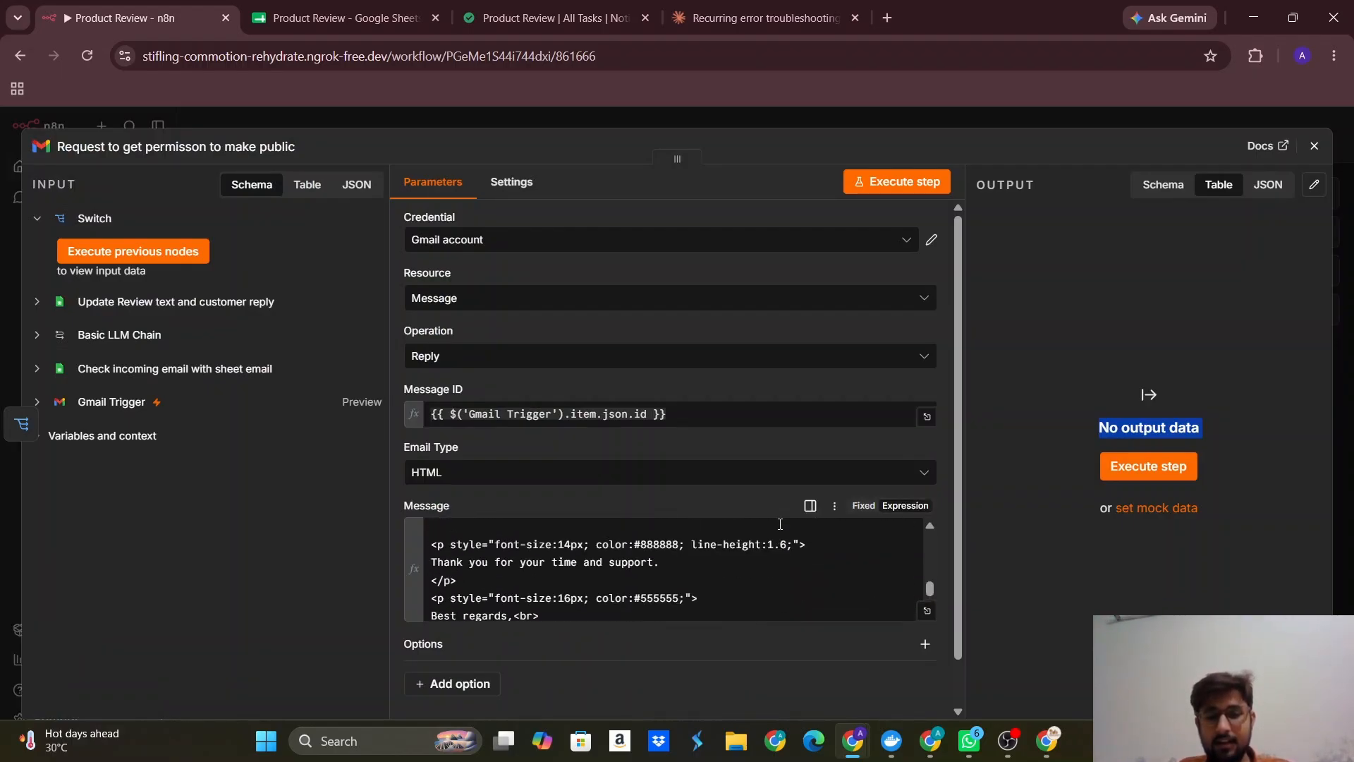
scroll(780, 524, up, 3)
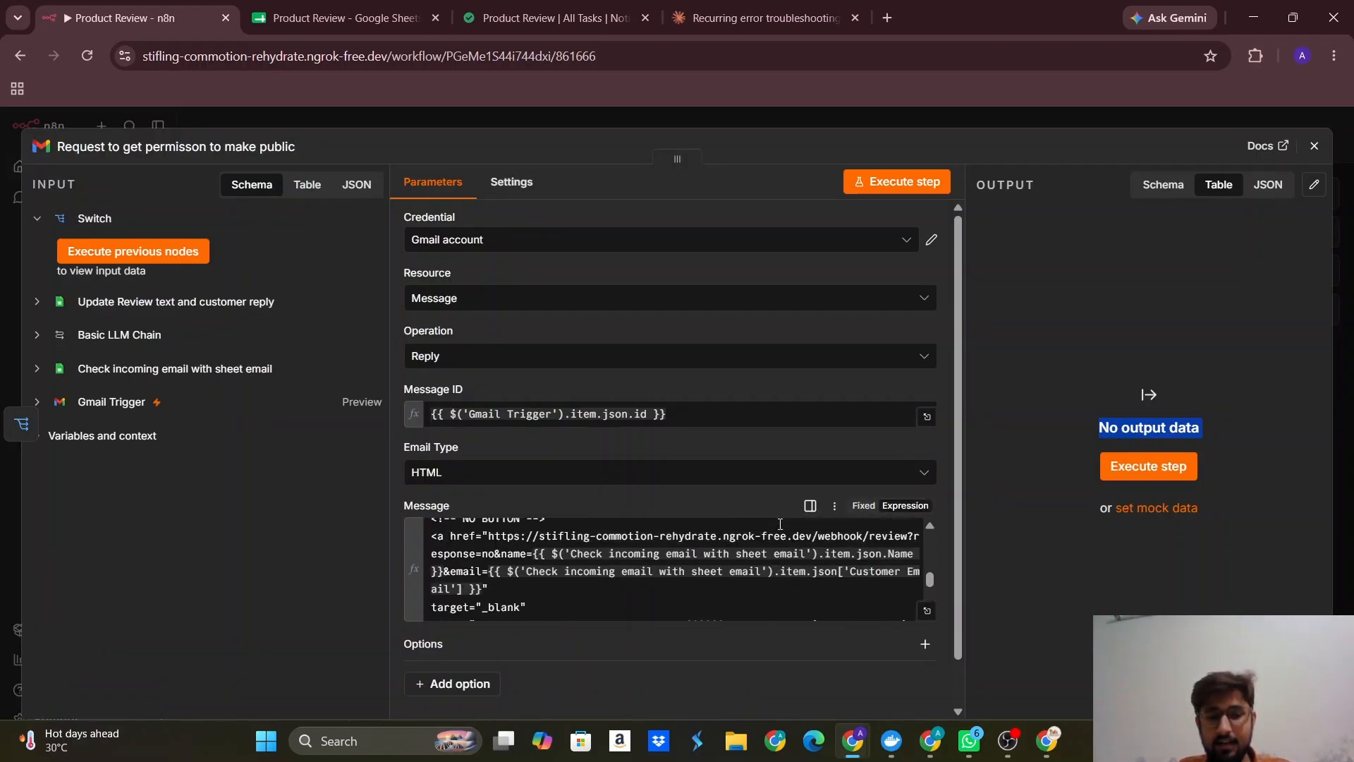
scroll(780, 524, down, 1)
scroll(780, 524, down, 1)
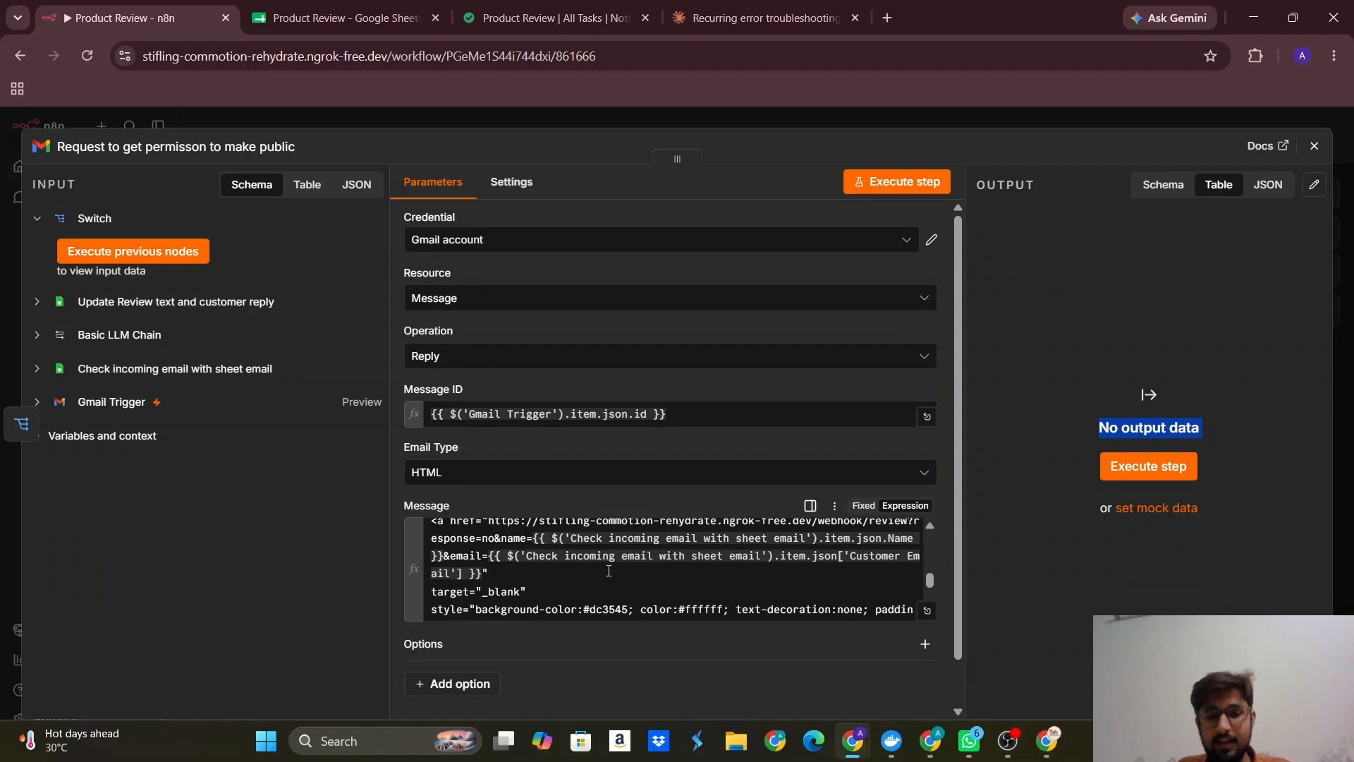
drag(506, 577, 492, 557)
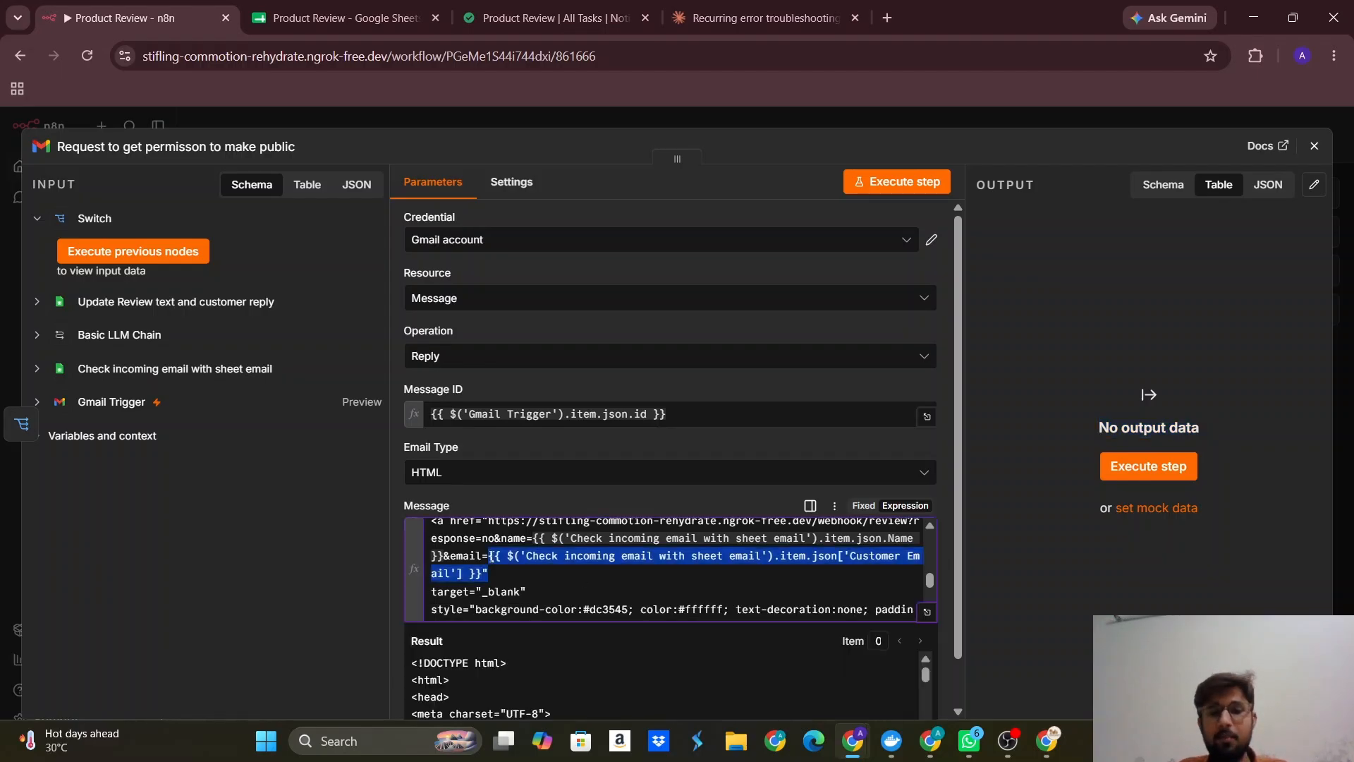
click(1314, 146)
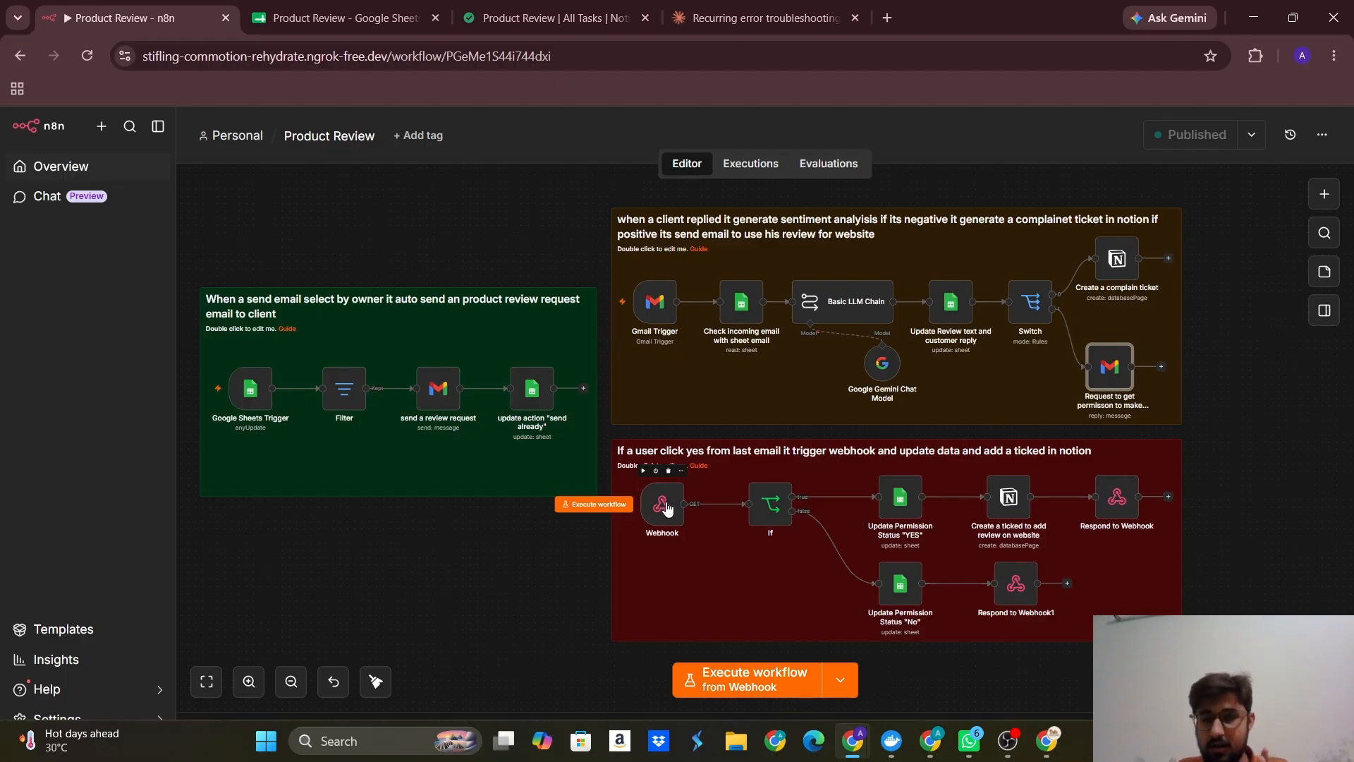
View the Product Review task list in Notion and recheck the permission email's yes and no choices in Gmail
click(554, 18)
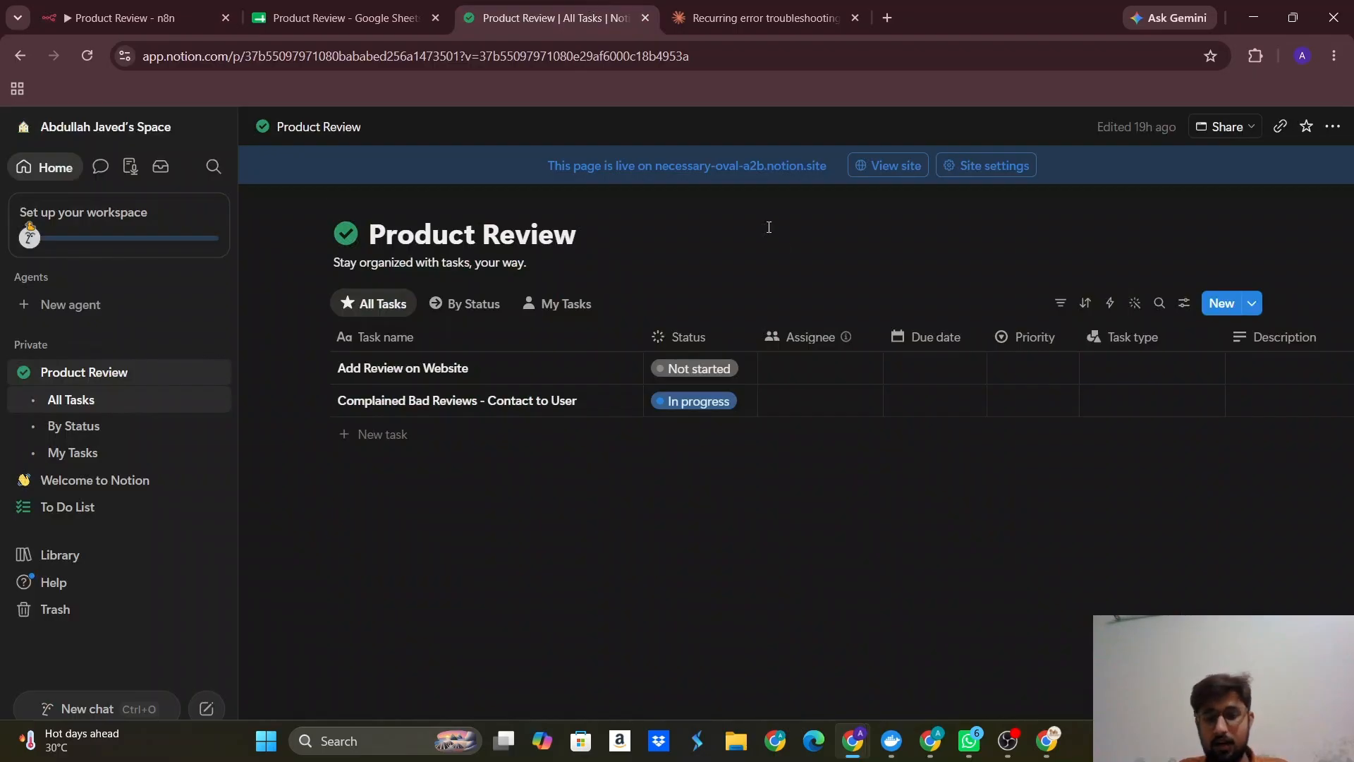
click(1047, 740)
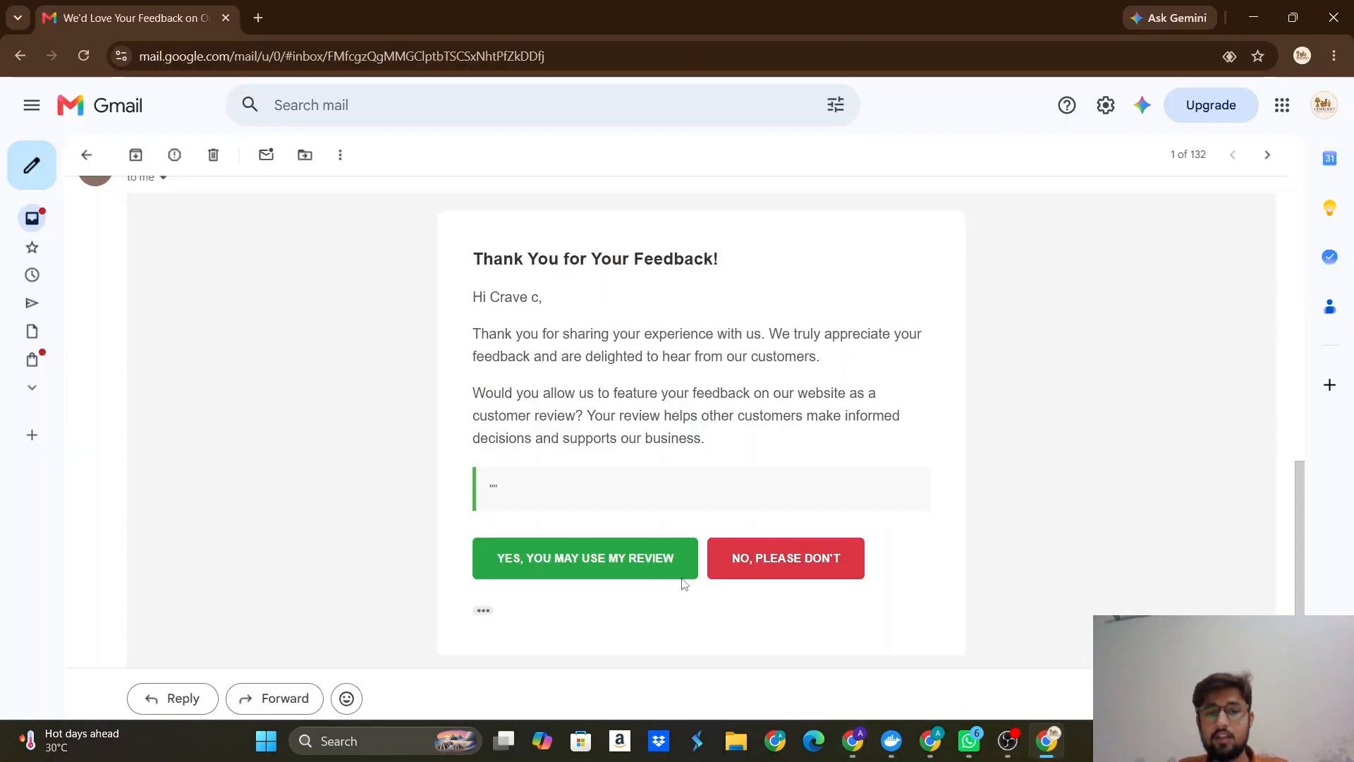
key(alt+Tab)
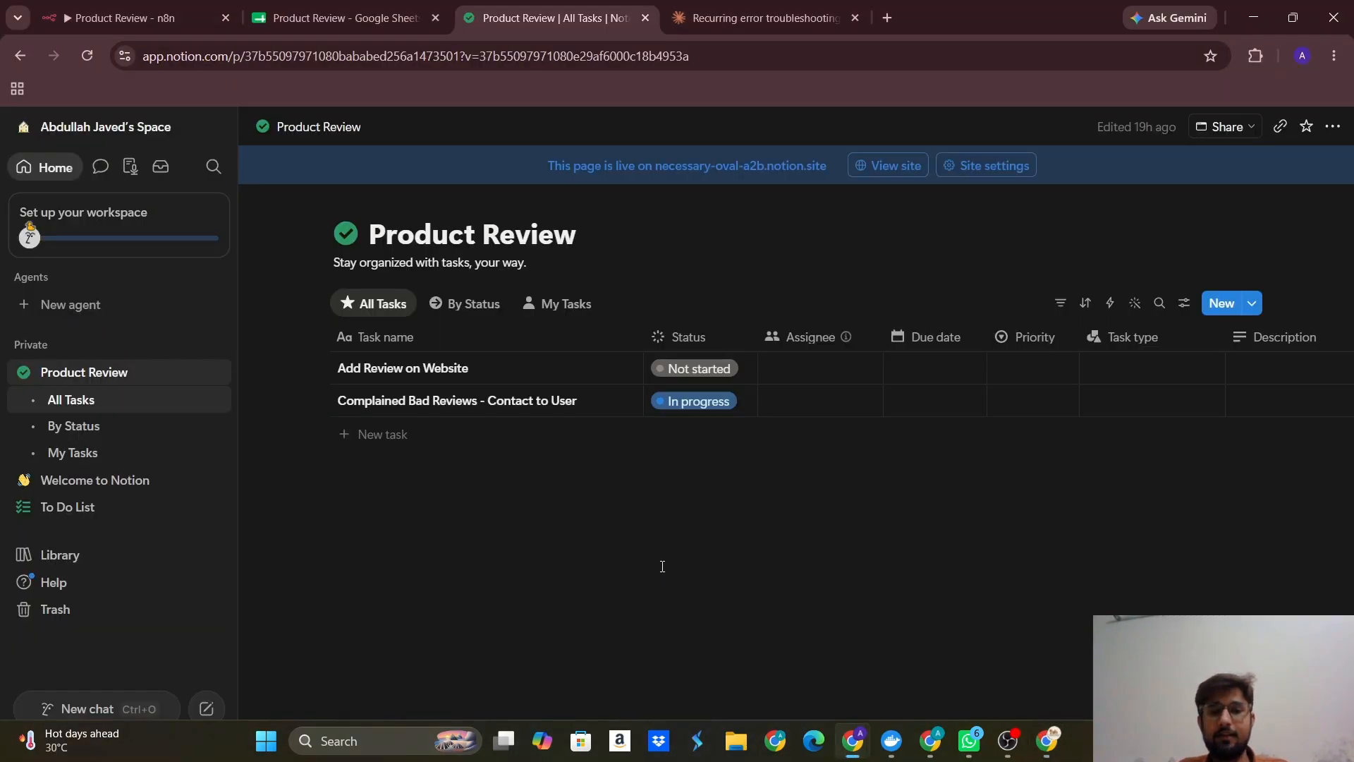
Return to the n8n workflow, inspect the Webhook node's URL, HTTP method, path and respond setting, and close it
click(156, 7)
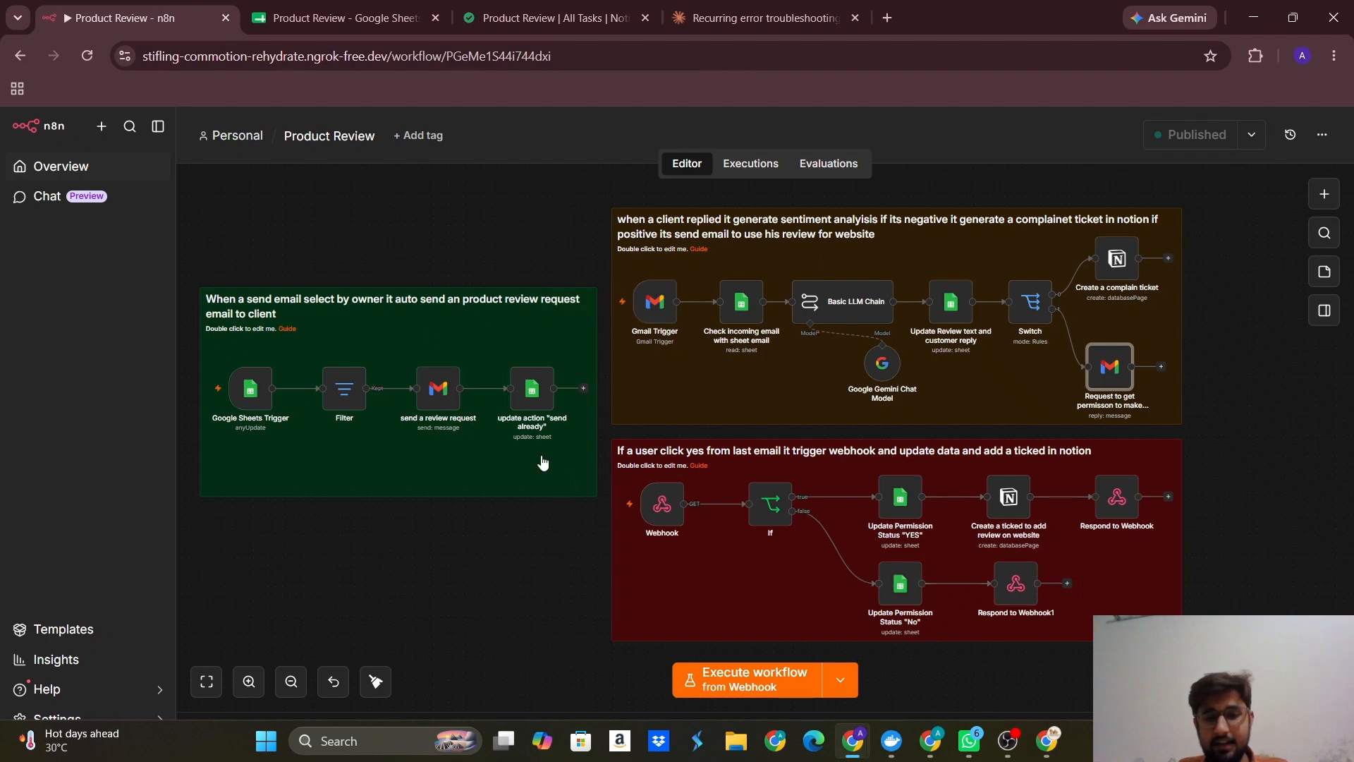
click(677, 518)
double_click(677, 518)
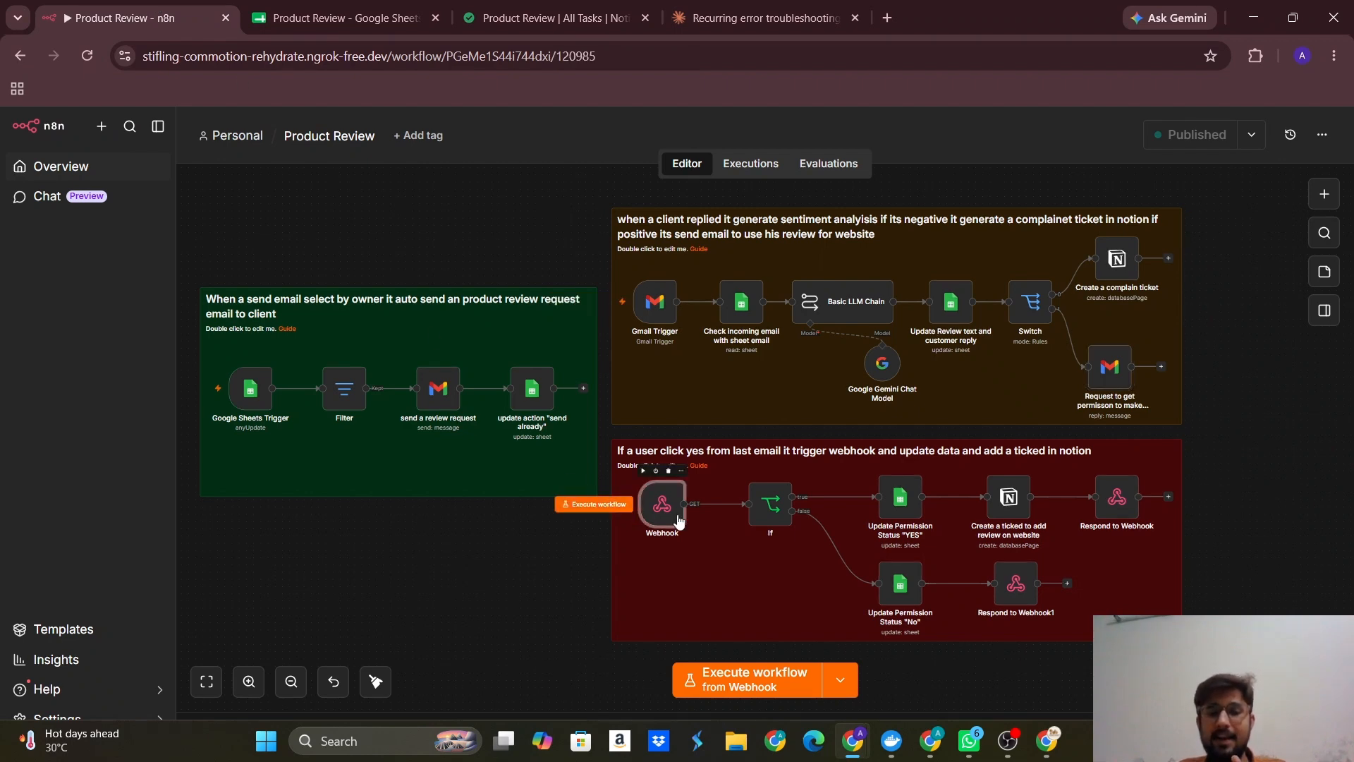
click(677, 522)
click(978, 412)
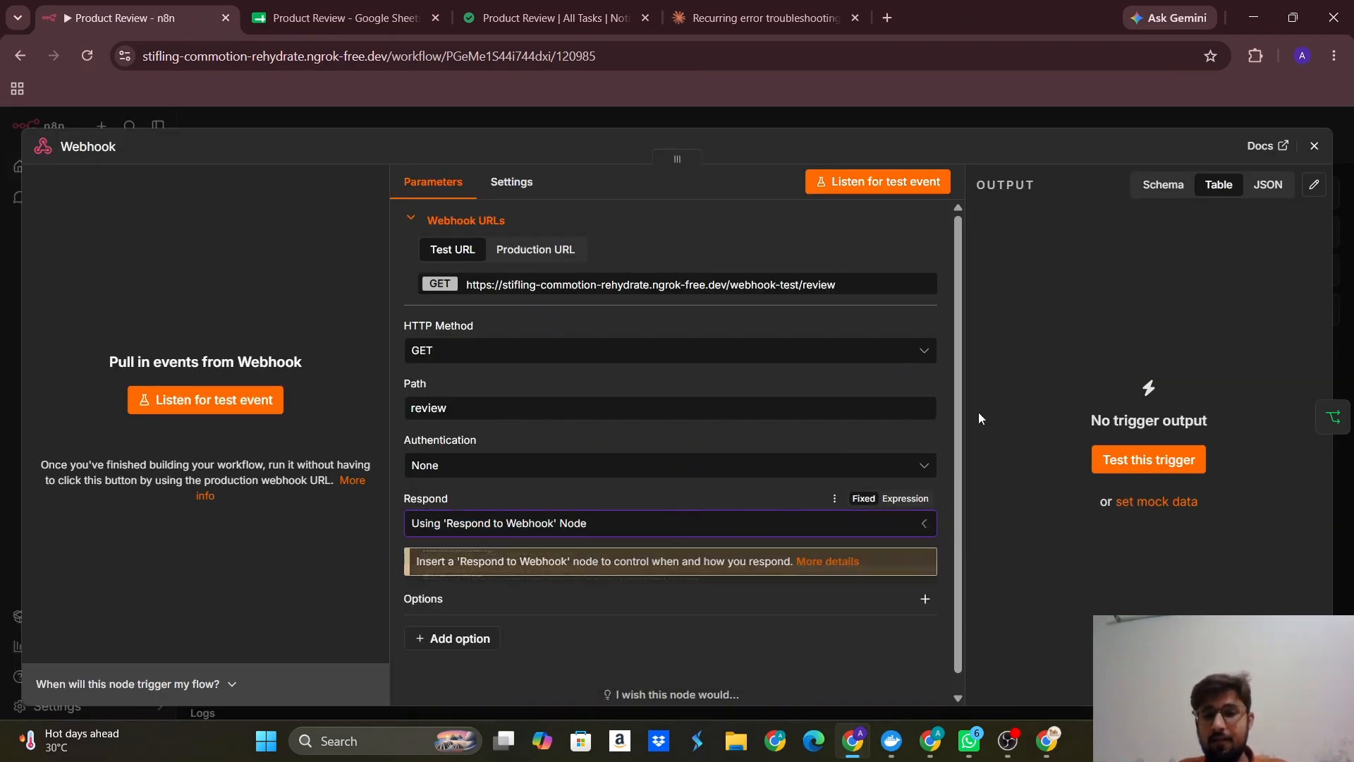
click(1315, 142)
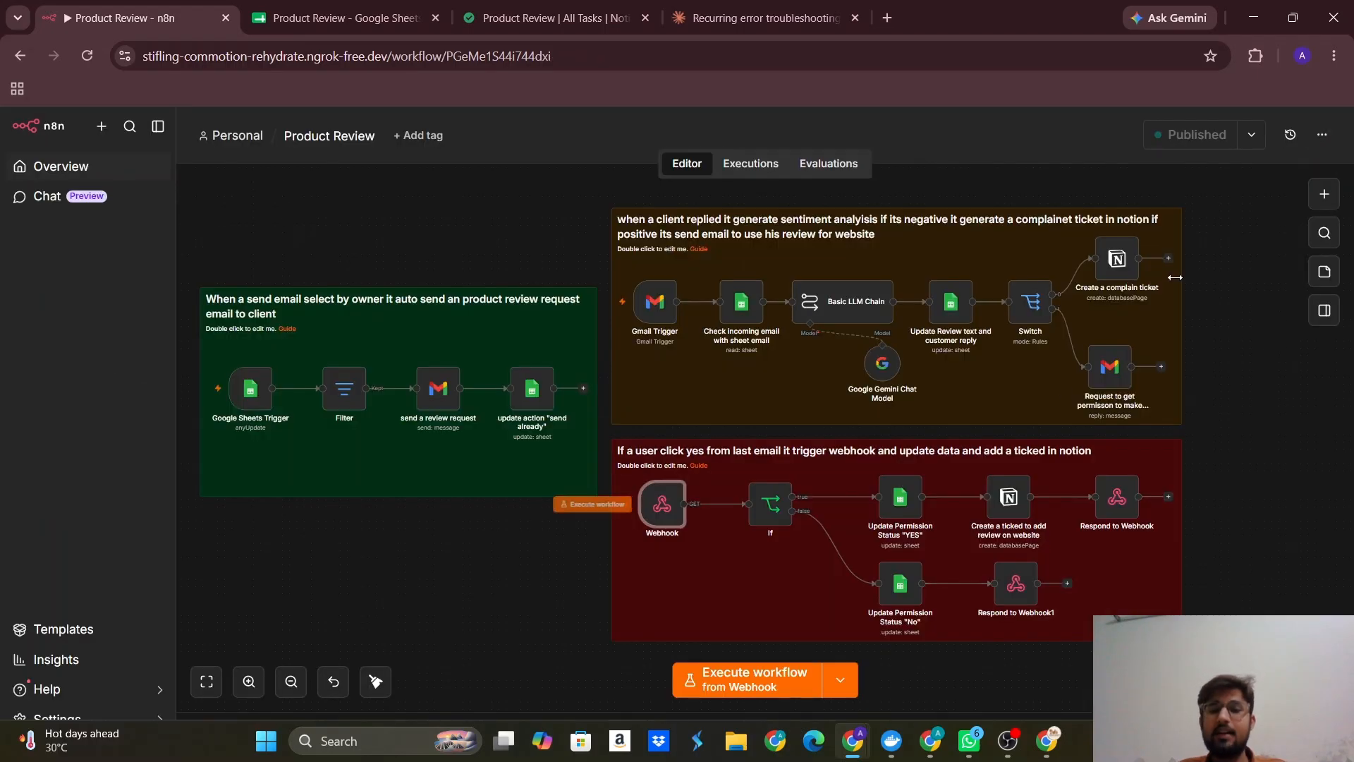
Inspect the If node's condition comparing the webhook query response with "yes", and close the node
click(768, 512)
double_click(768, 511)
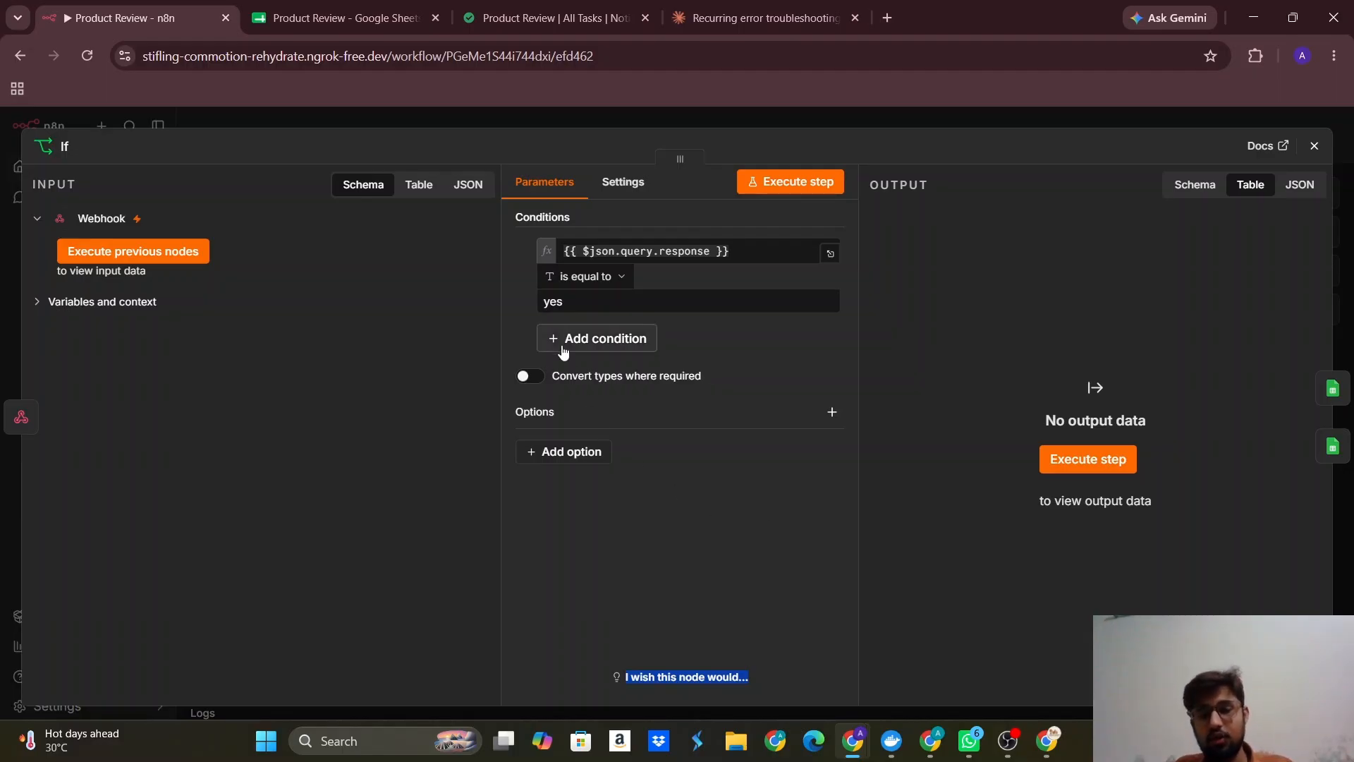
click(1304, 151)
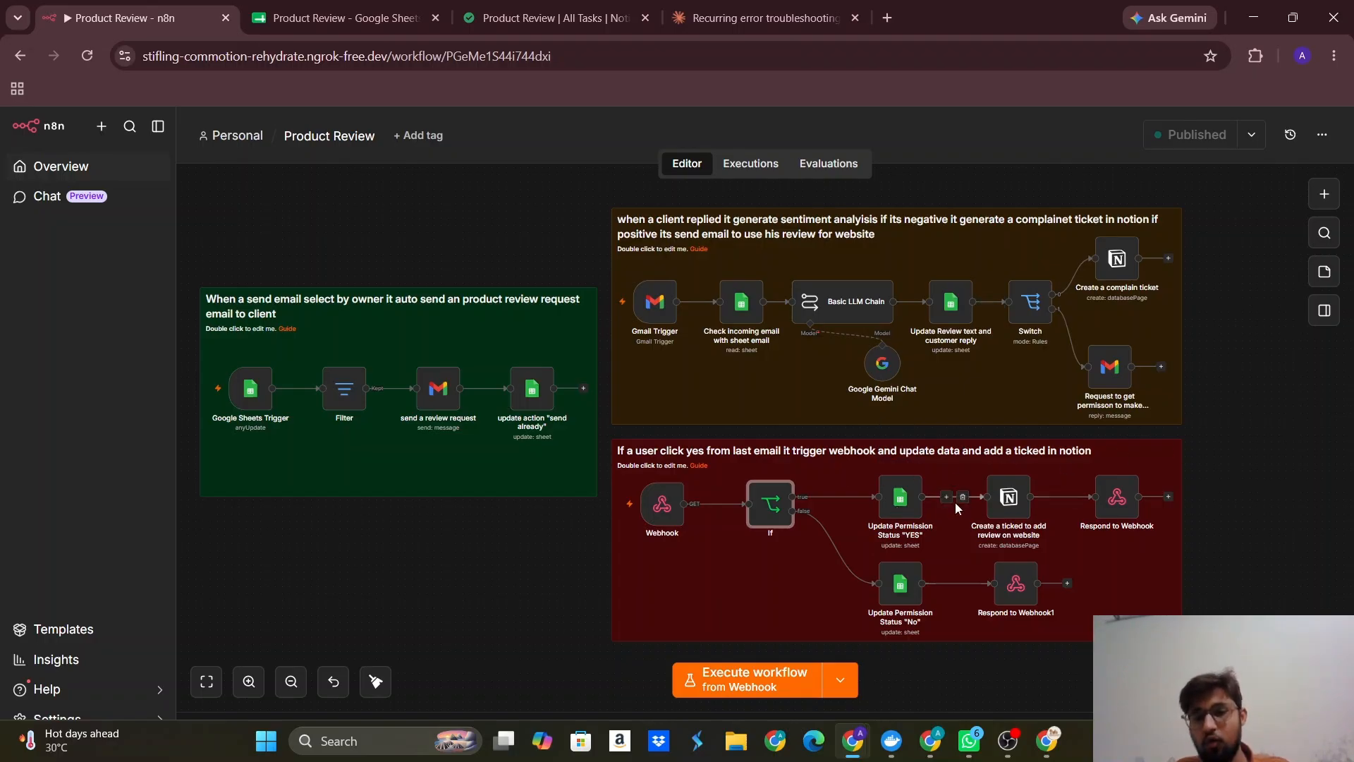
Check the "Add Review on Website" task in Notion and the customer rows in the Product Review sheet, and return to the n8n workflow
click(550, 15)
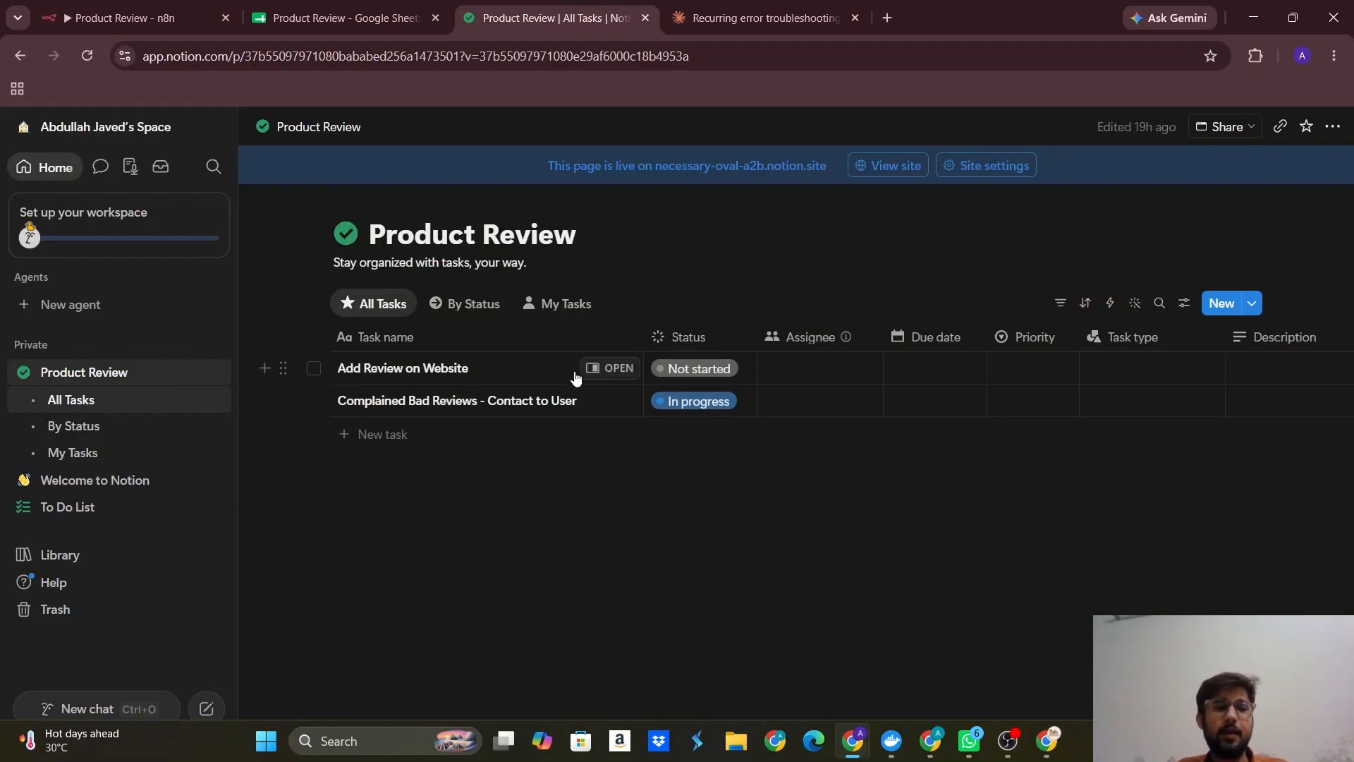
click(185, 12)
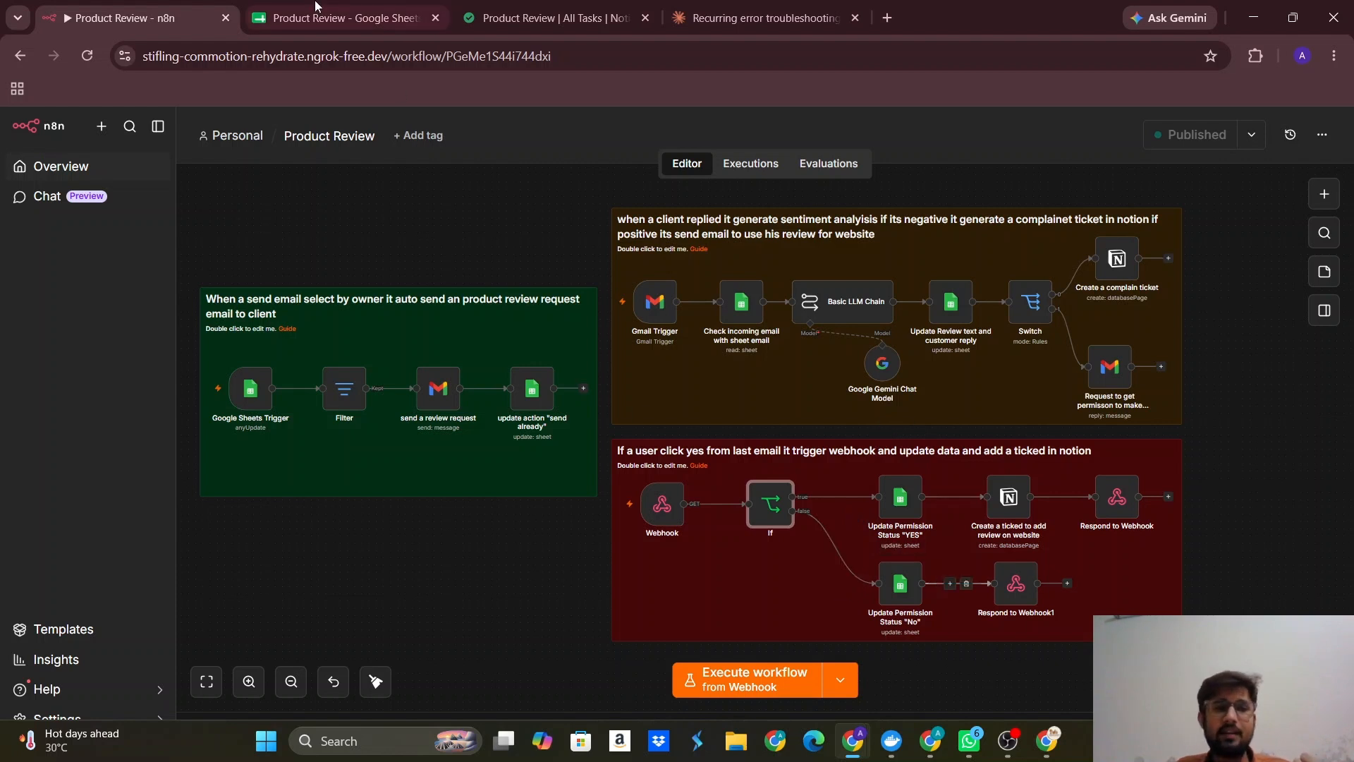
click(339, 18)
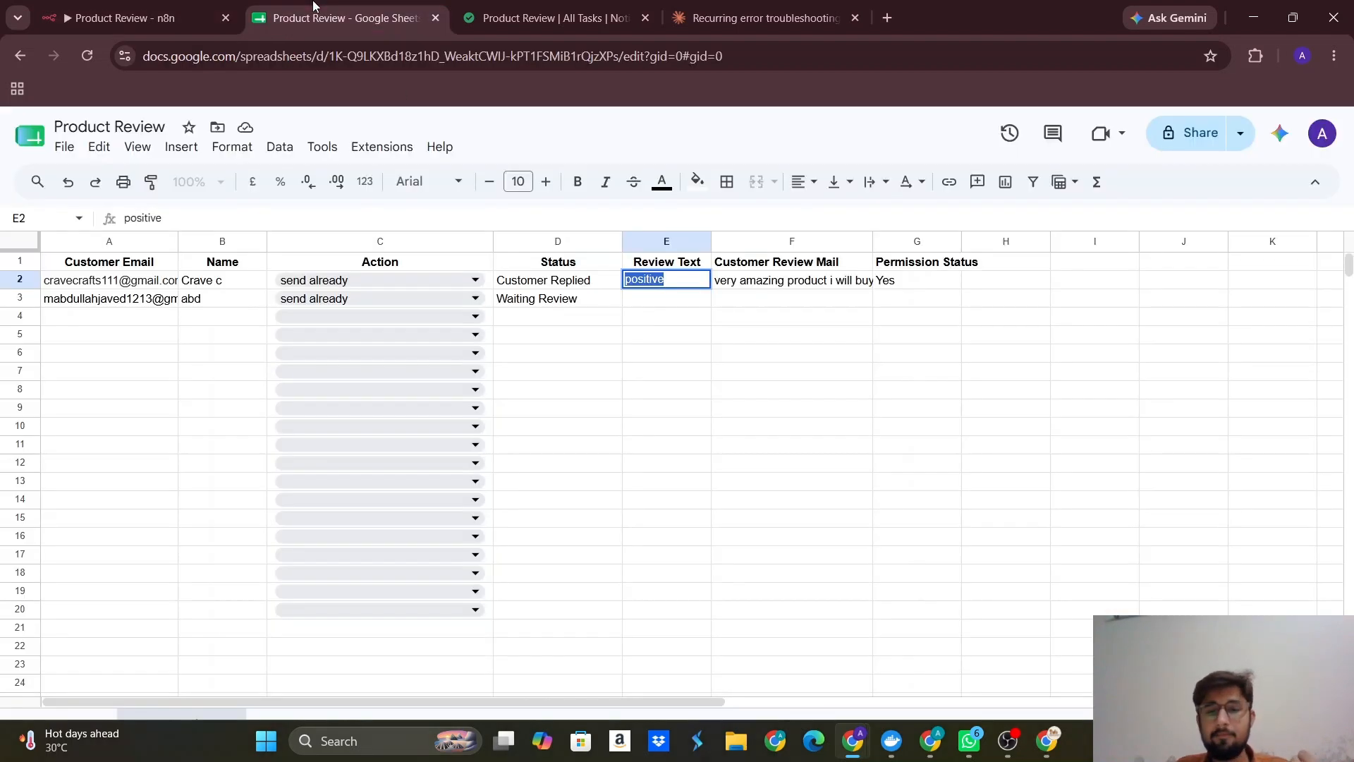
click(667, 306)
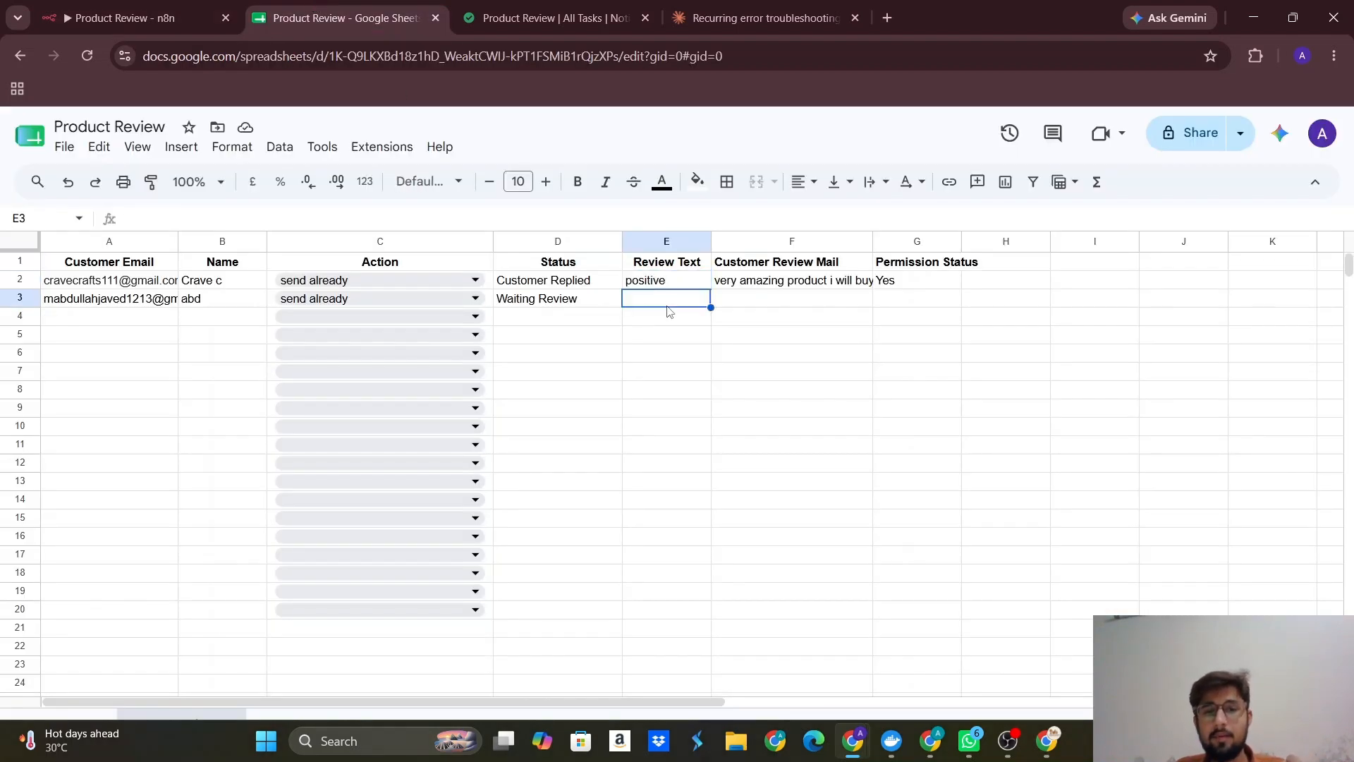
click(174, 16)
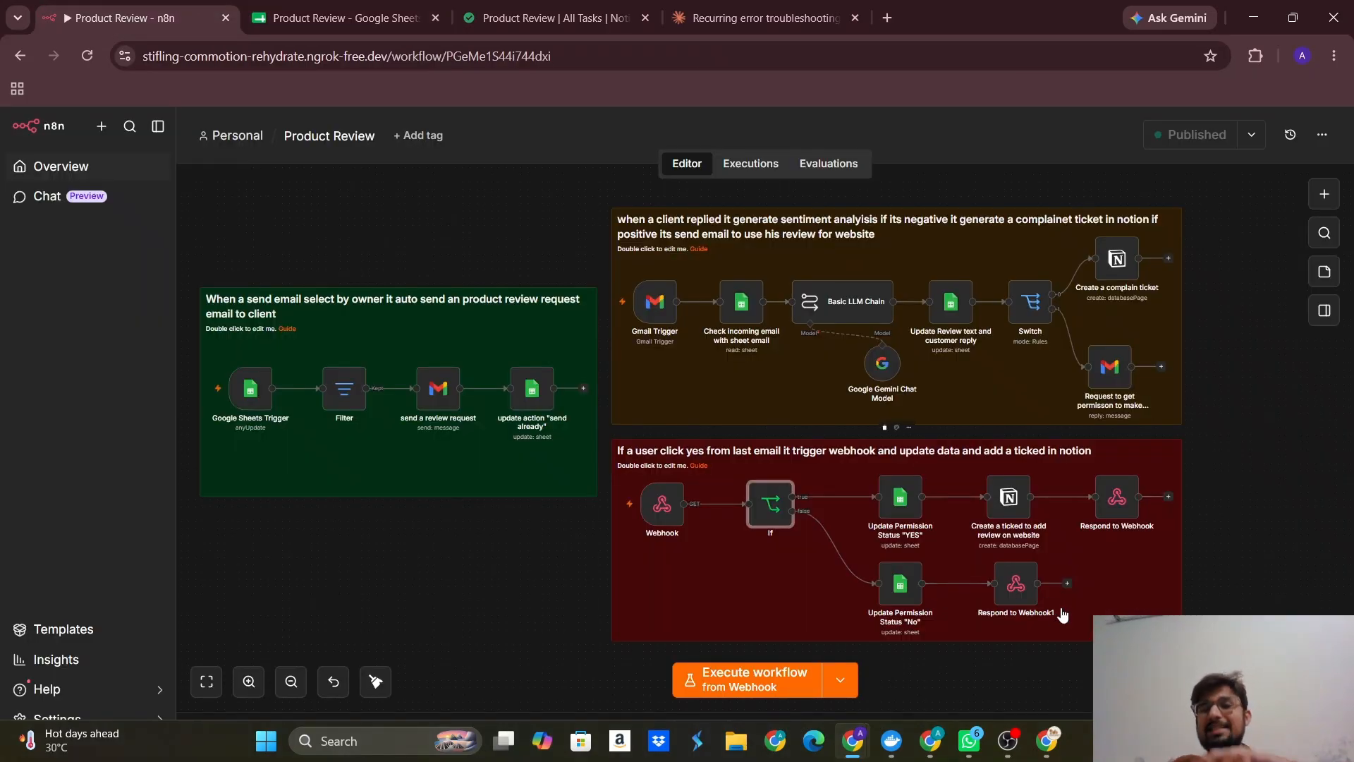